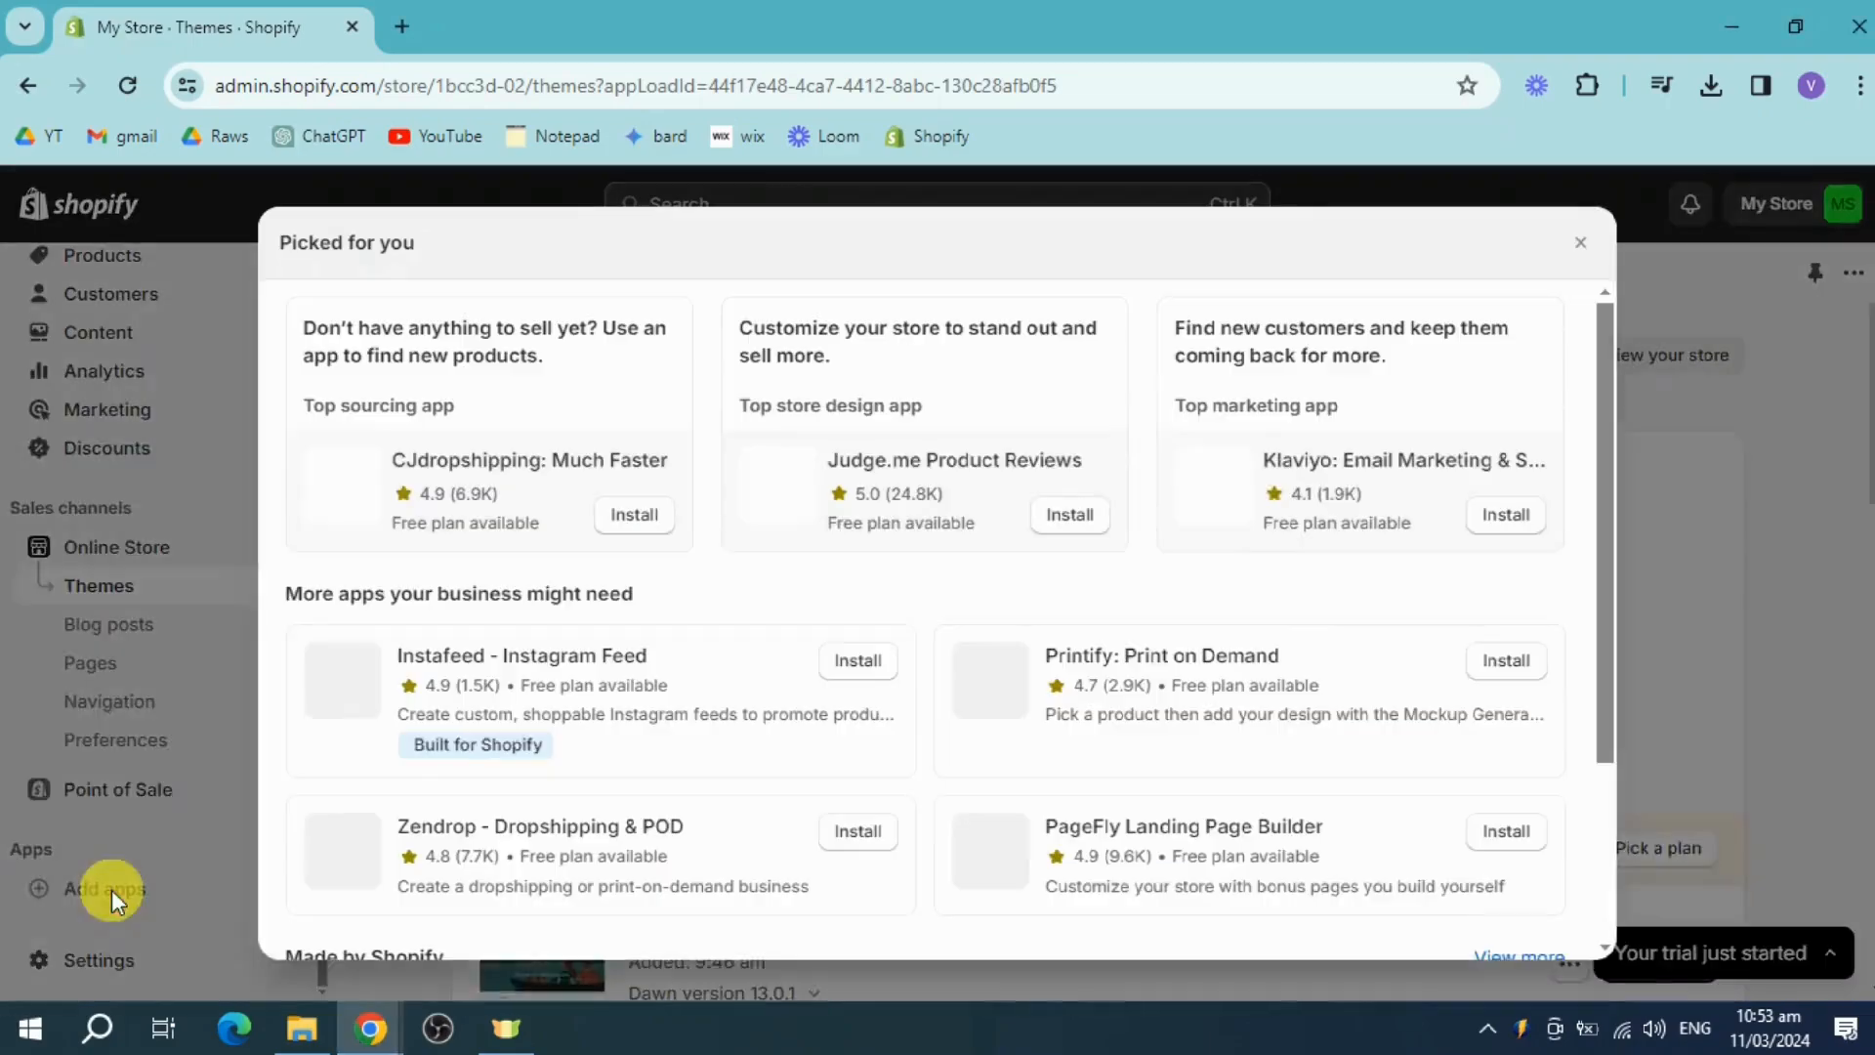
- Open the Shopify App Store from the app suggestions and search it for "judge"
scroll(1169, 705, down, 3)
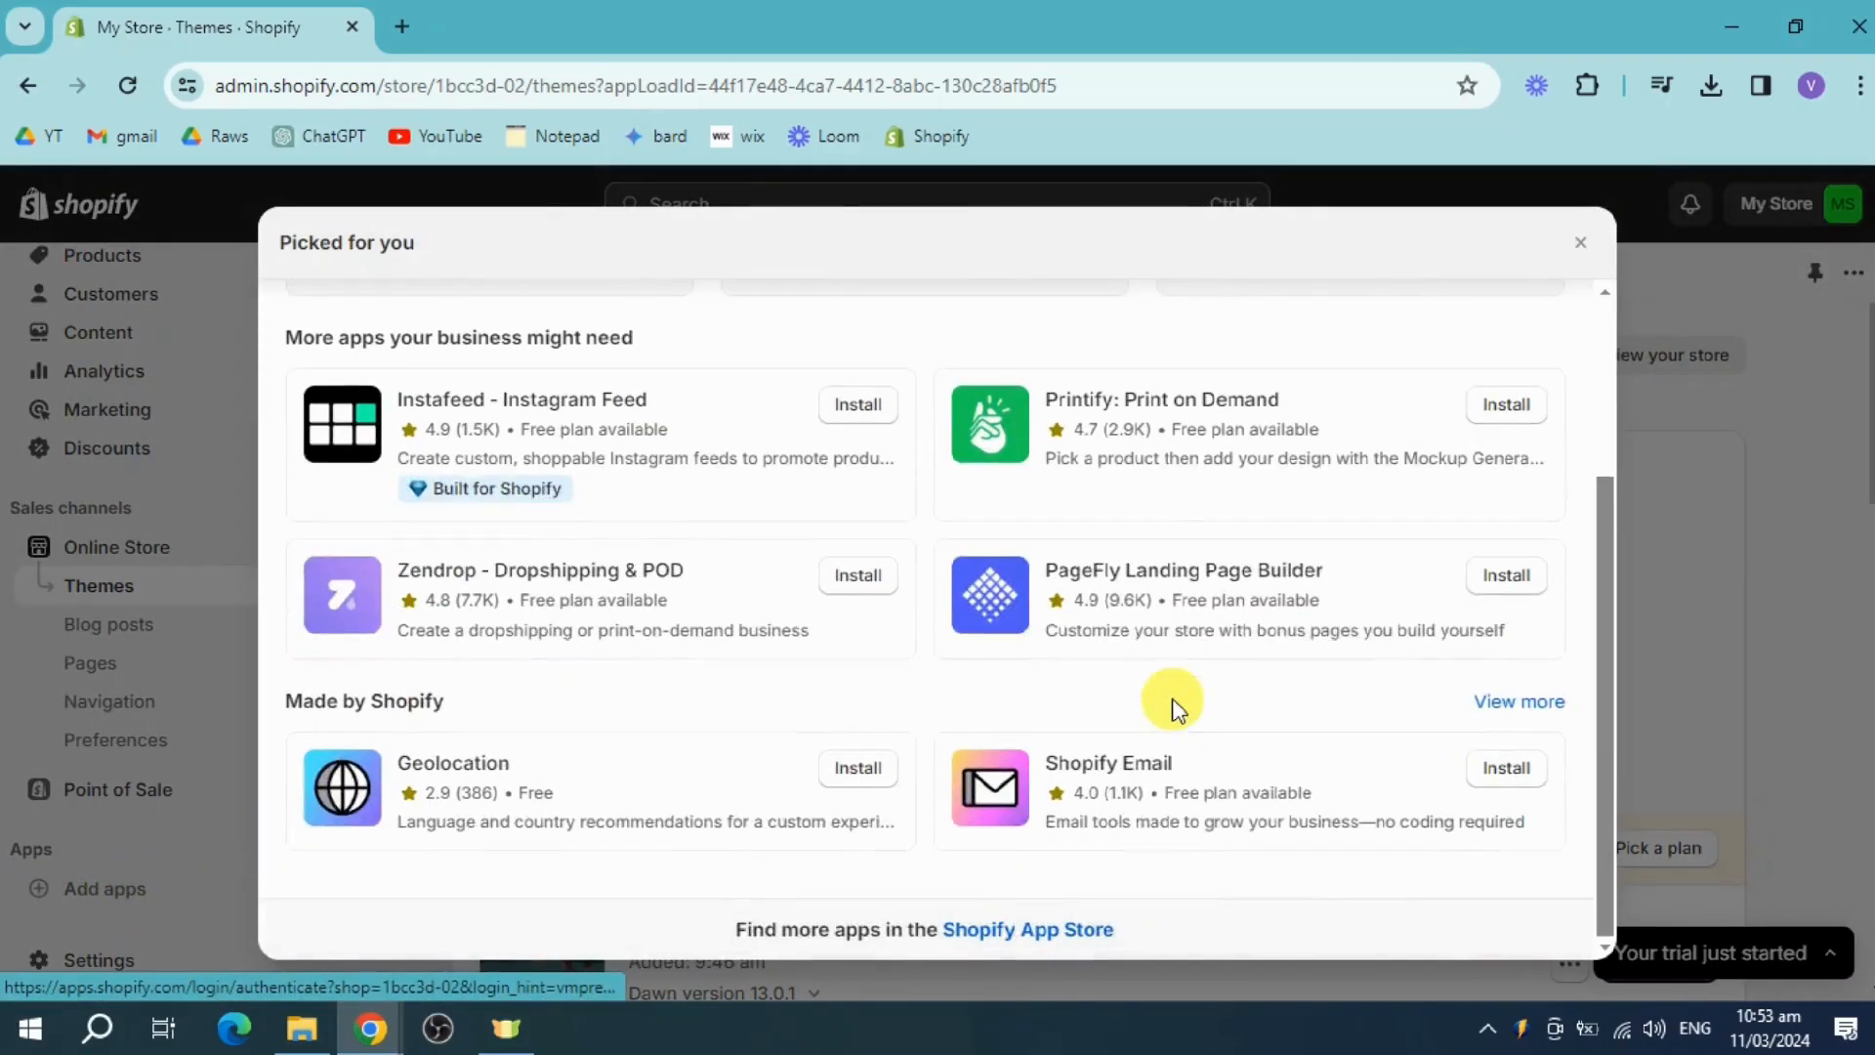
click(1070, 933)
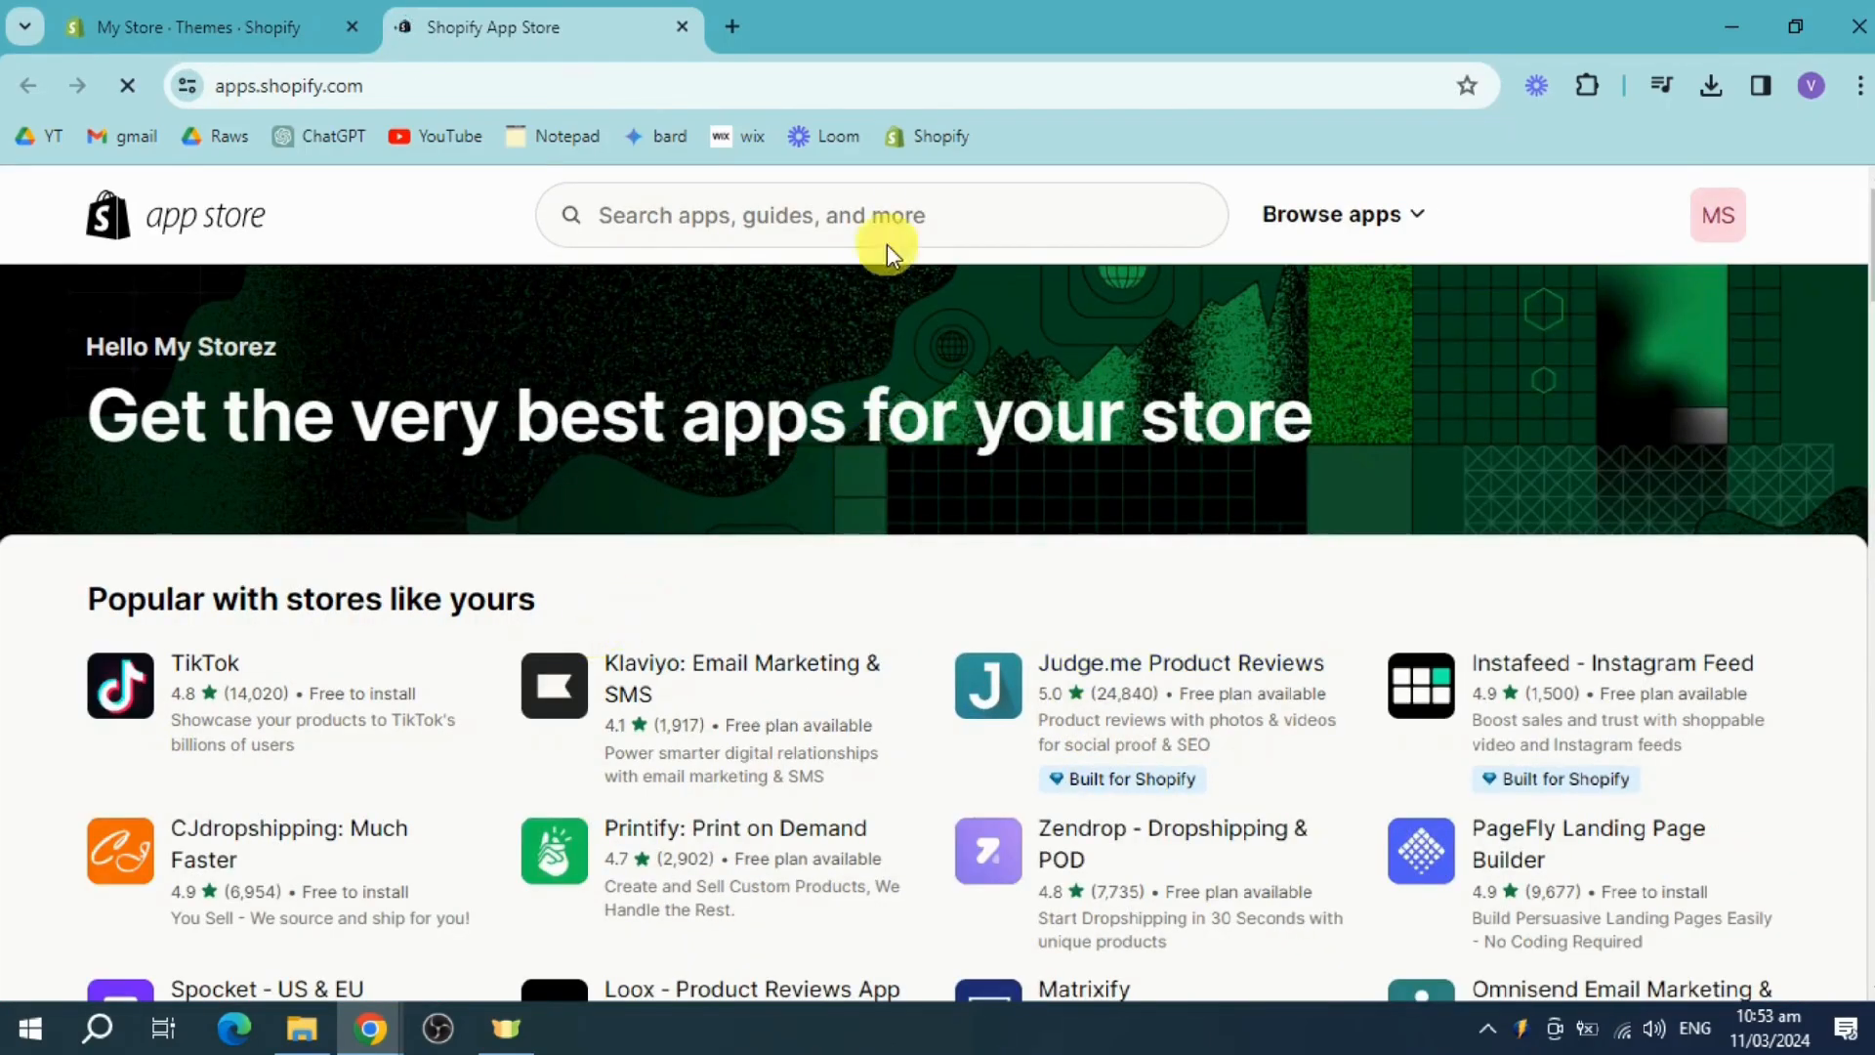
click(906, 209)
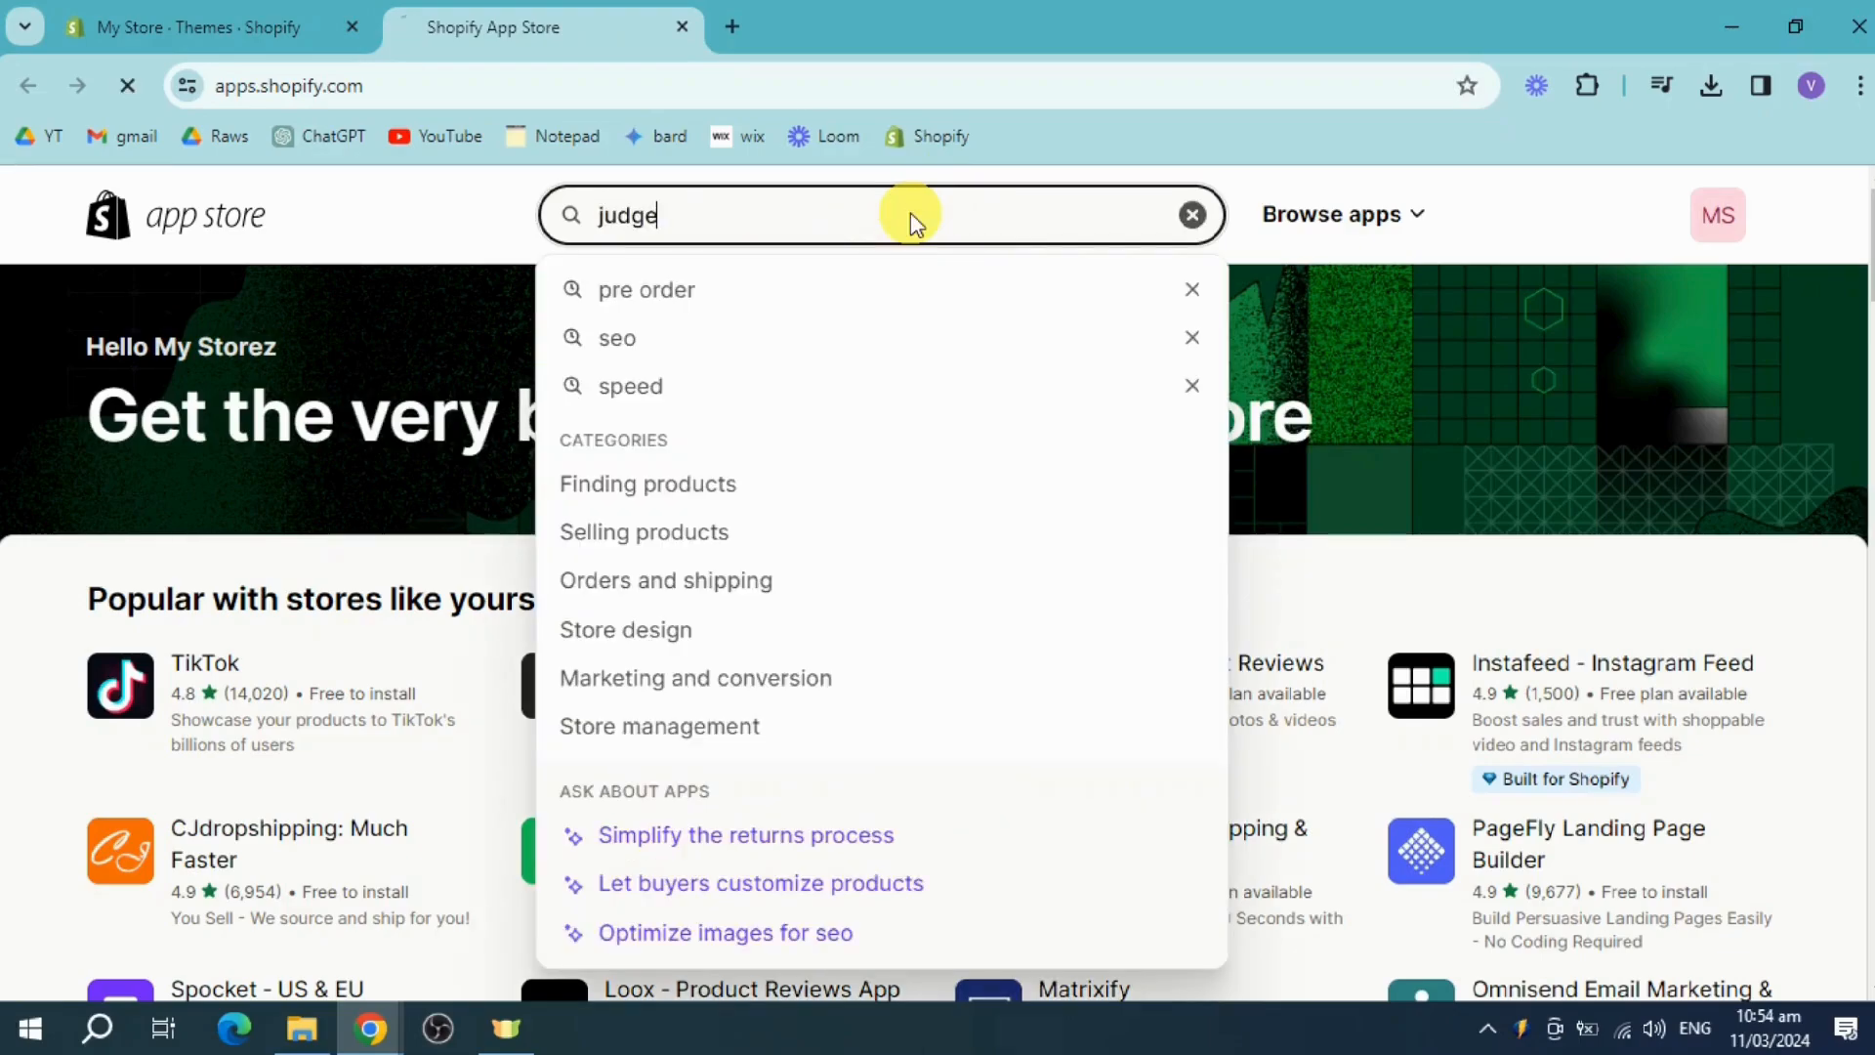
text(judge)
key(Return)
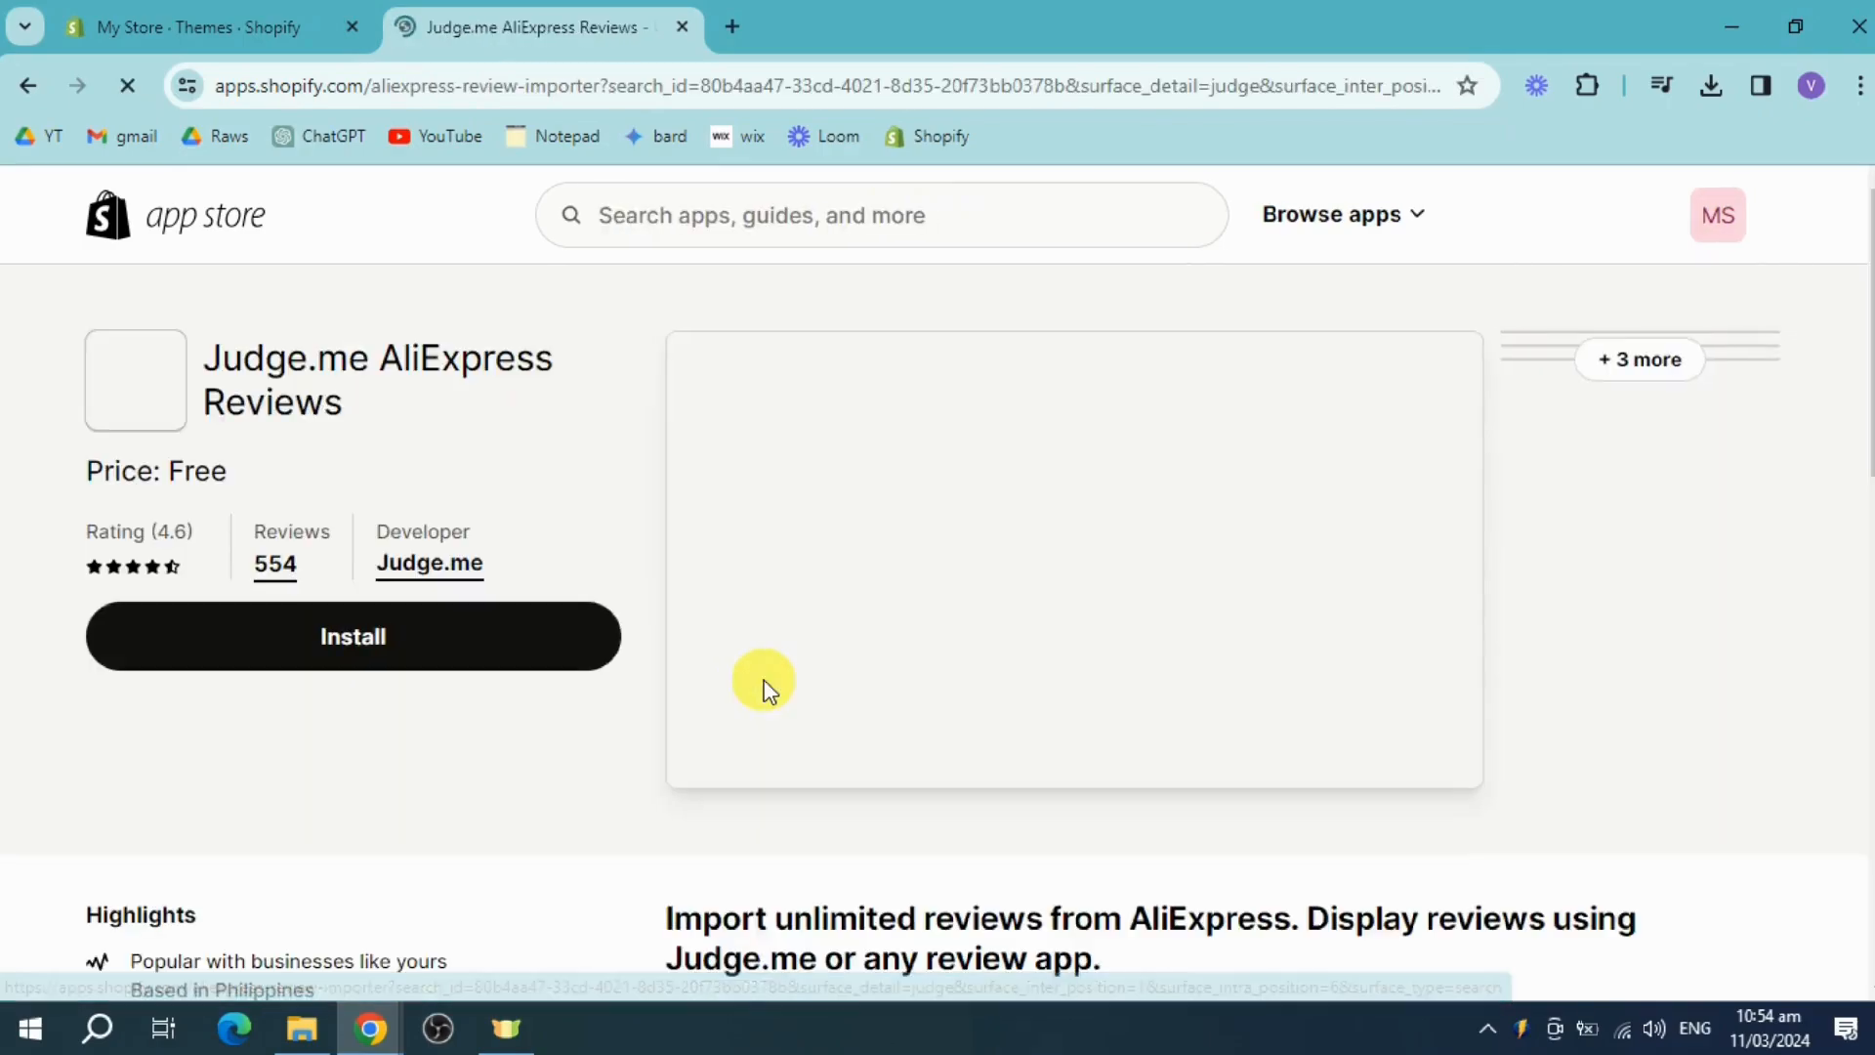
- Install the Judge.me AliExpress Reviews app on the store and approve its data access
click(478, 635)
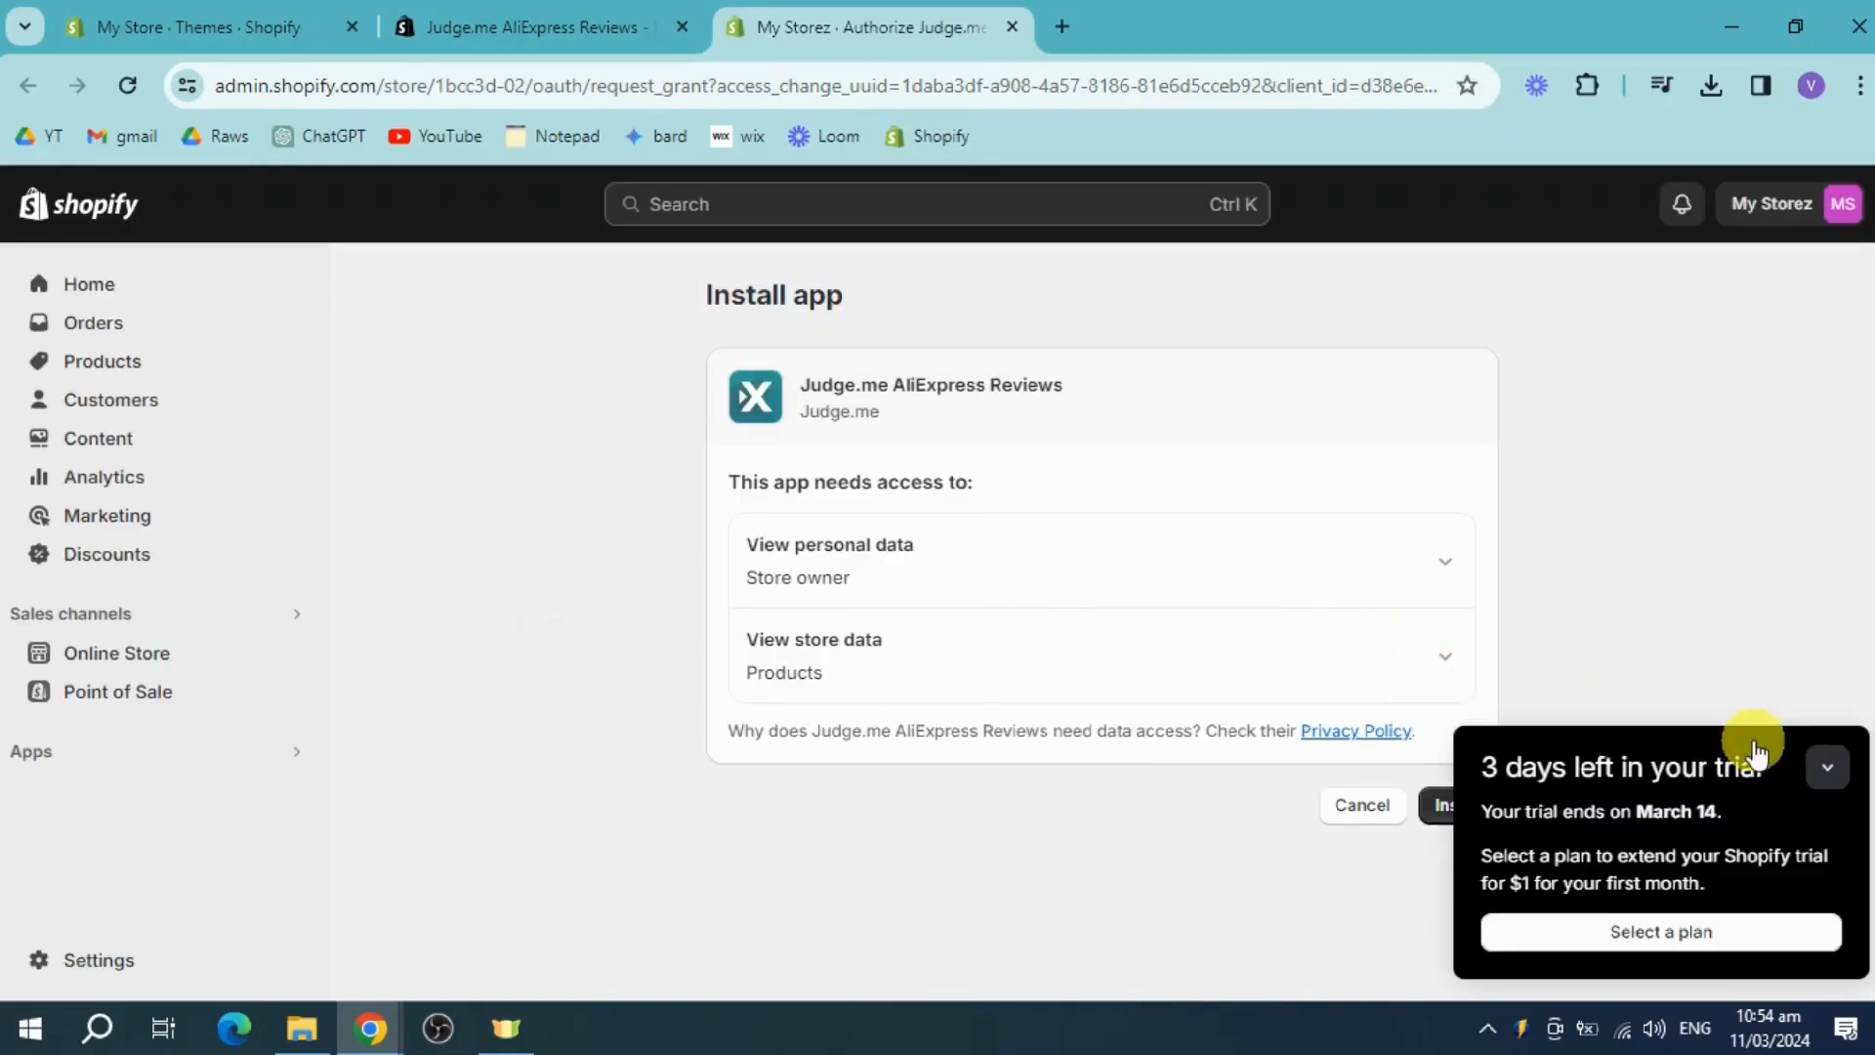
click(1827, 767)
click(1465, 818)
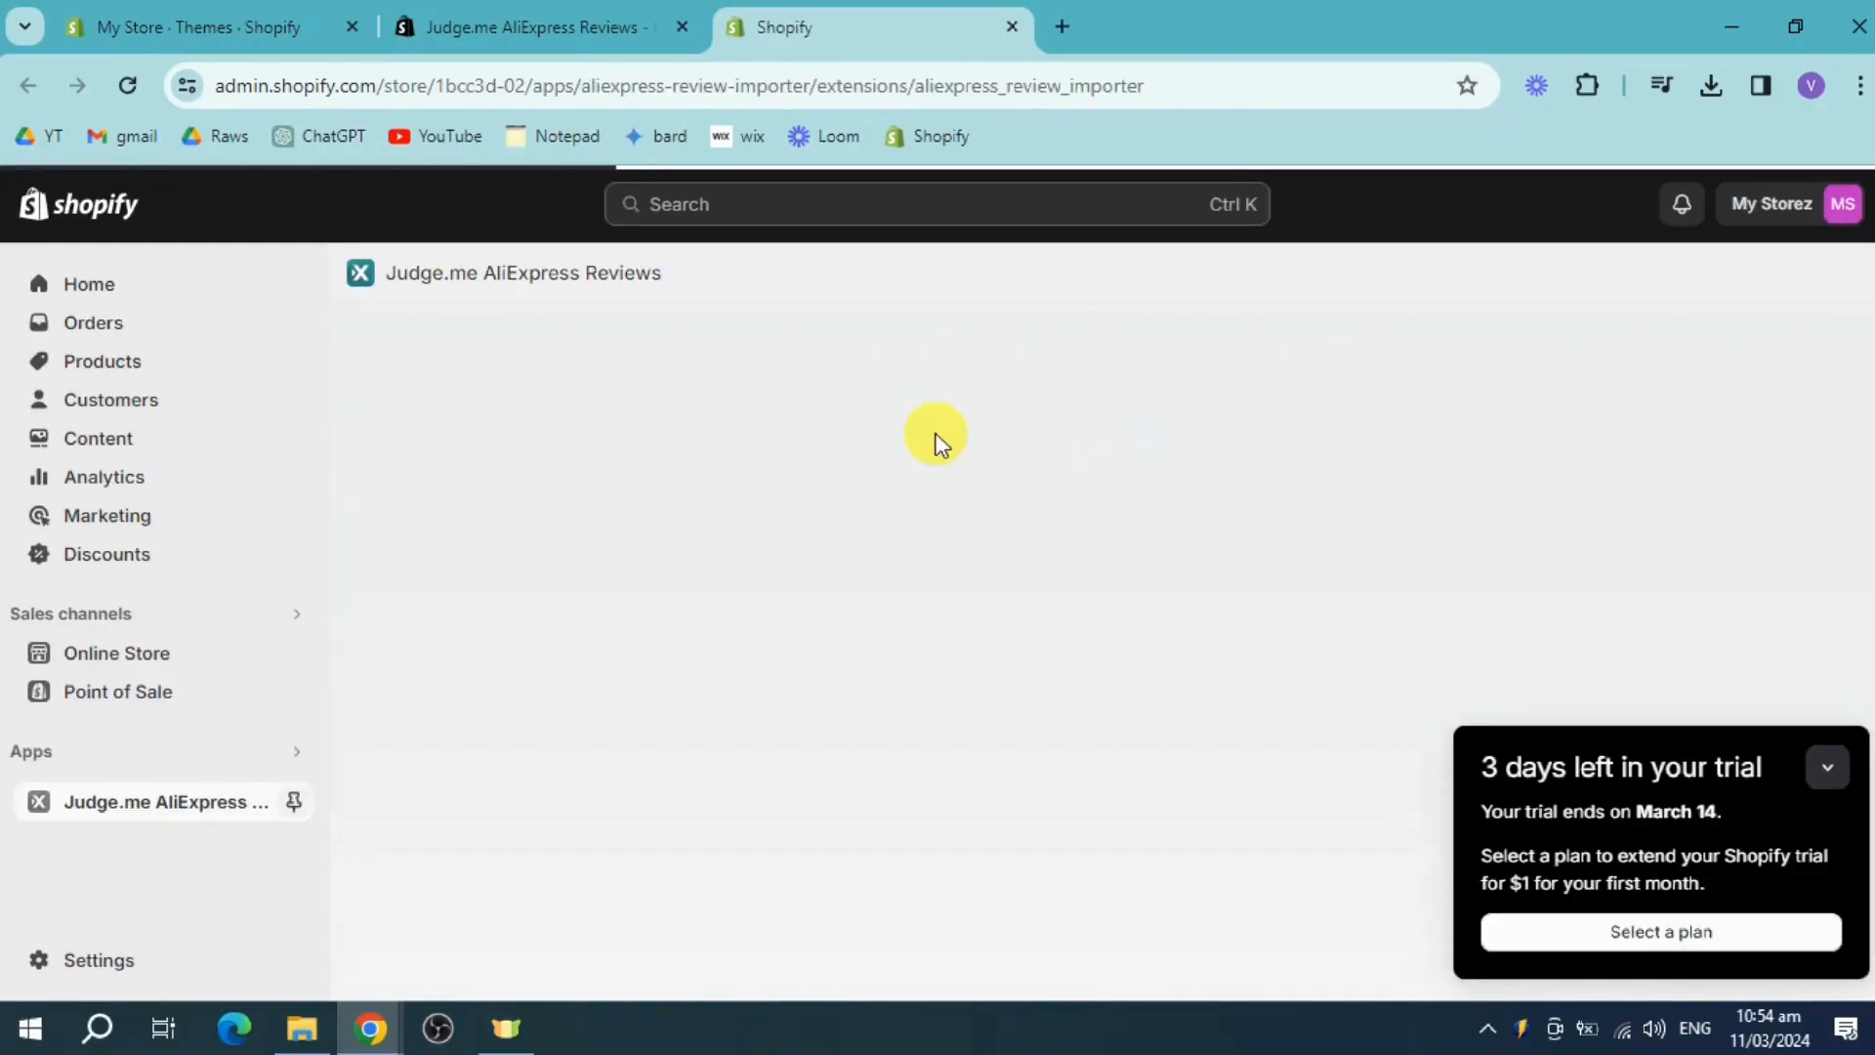
- Open the AliExpress product page for the 100% Merino Wool T-Shirt in a new browser tab
click(1067, 30)
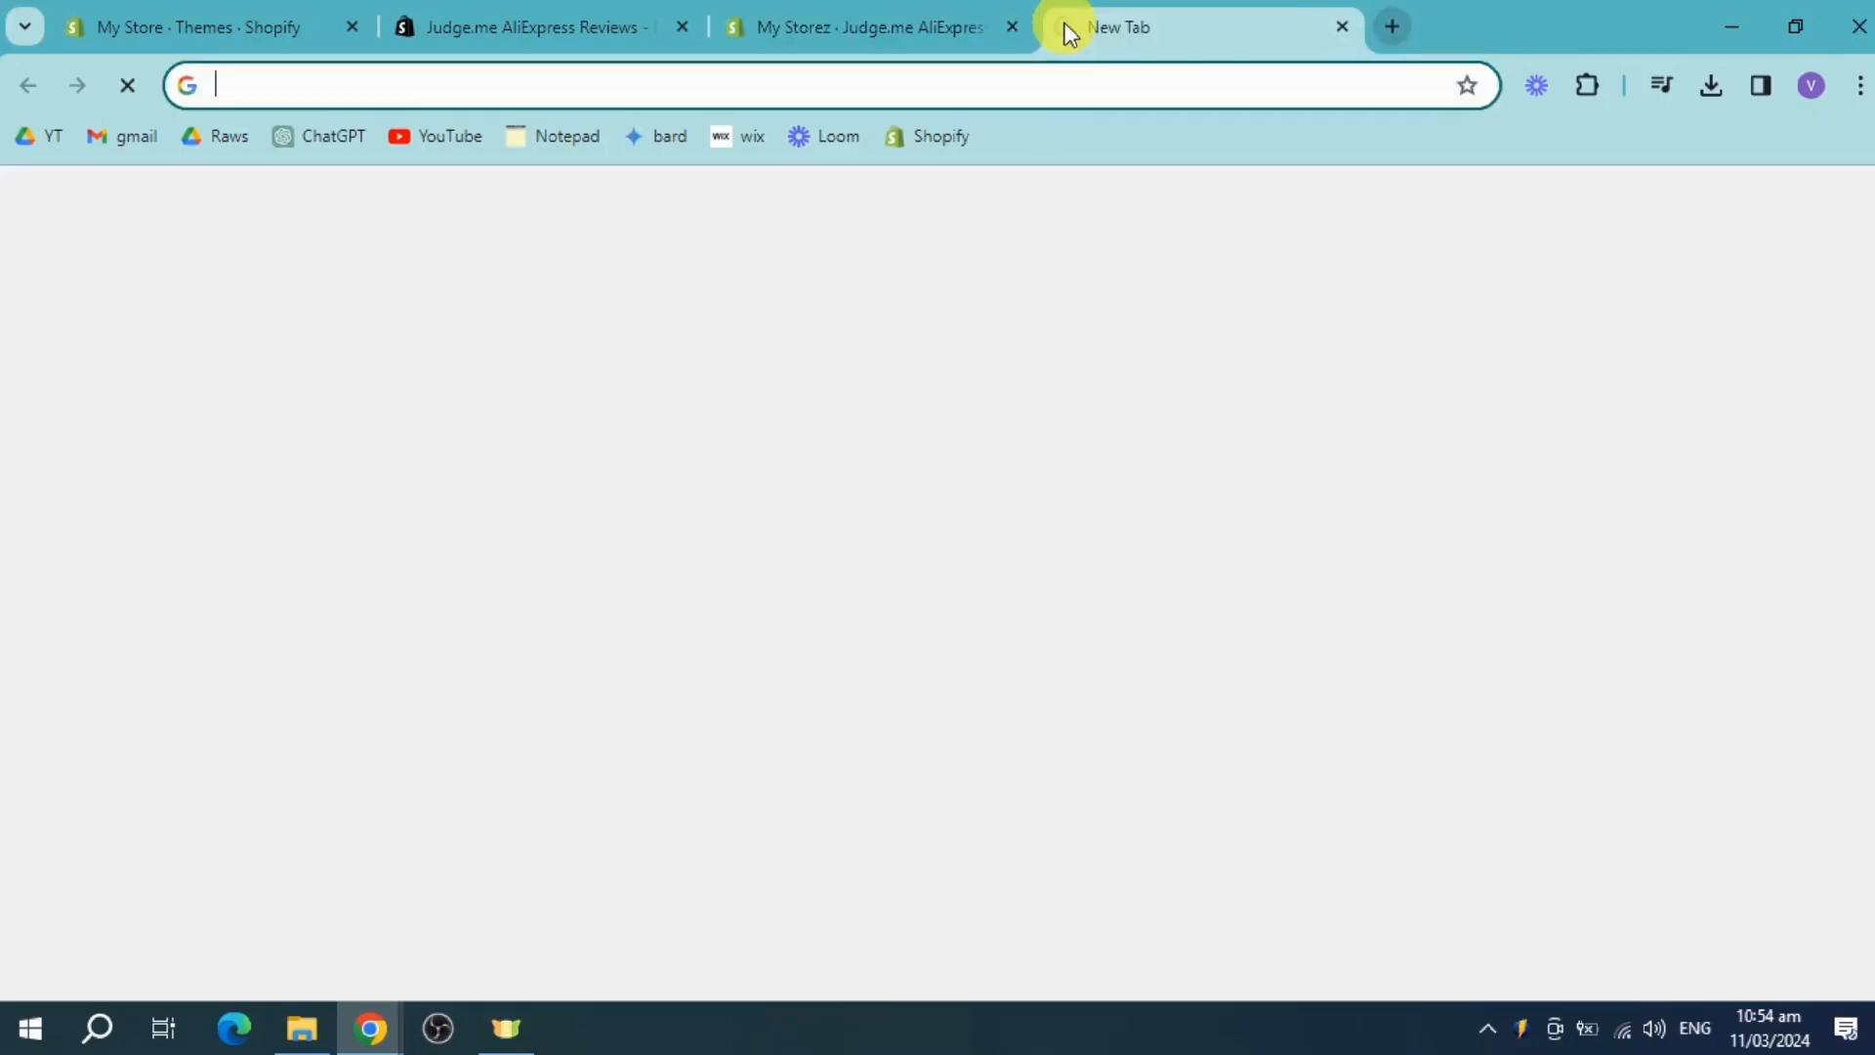
text(ali)
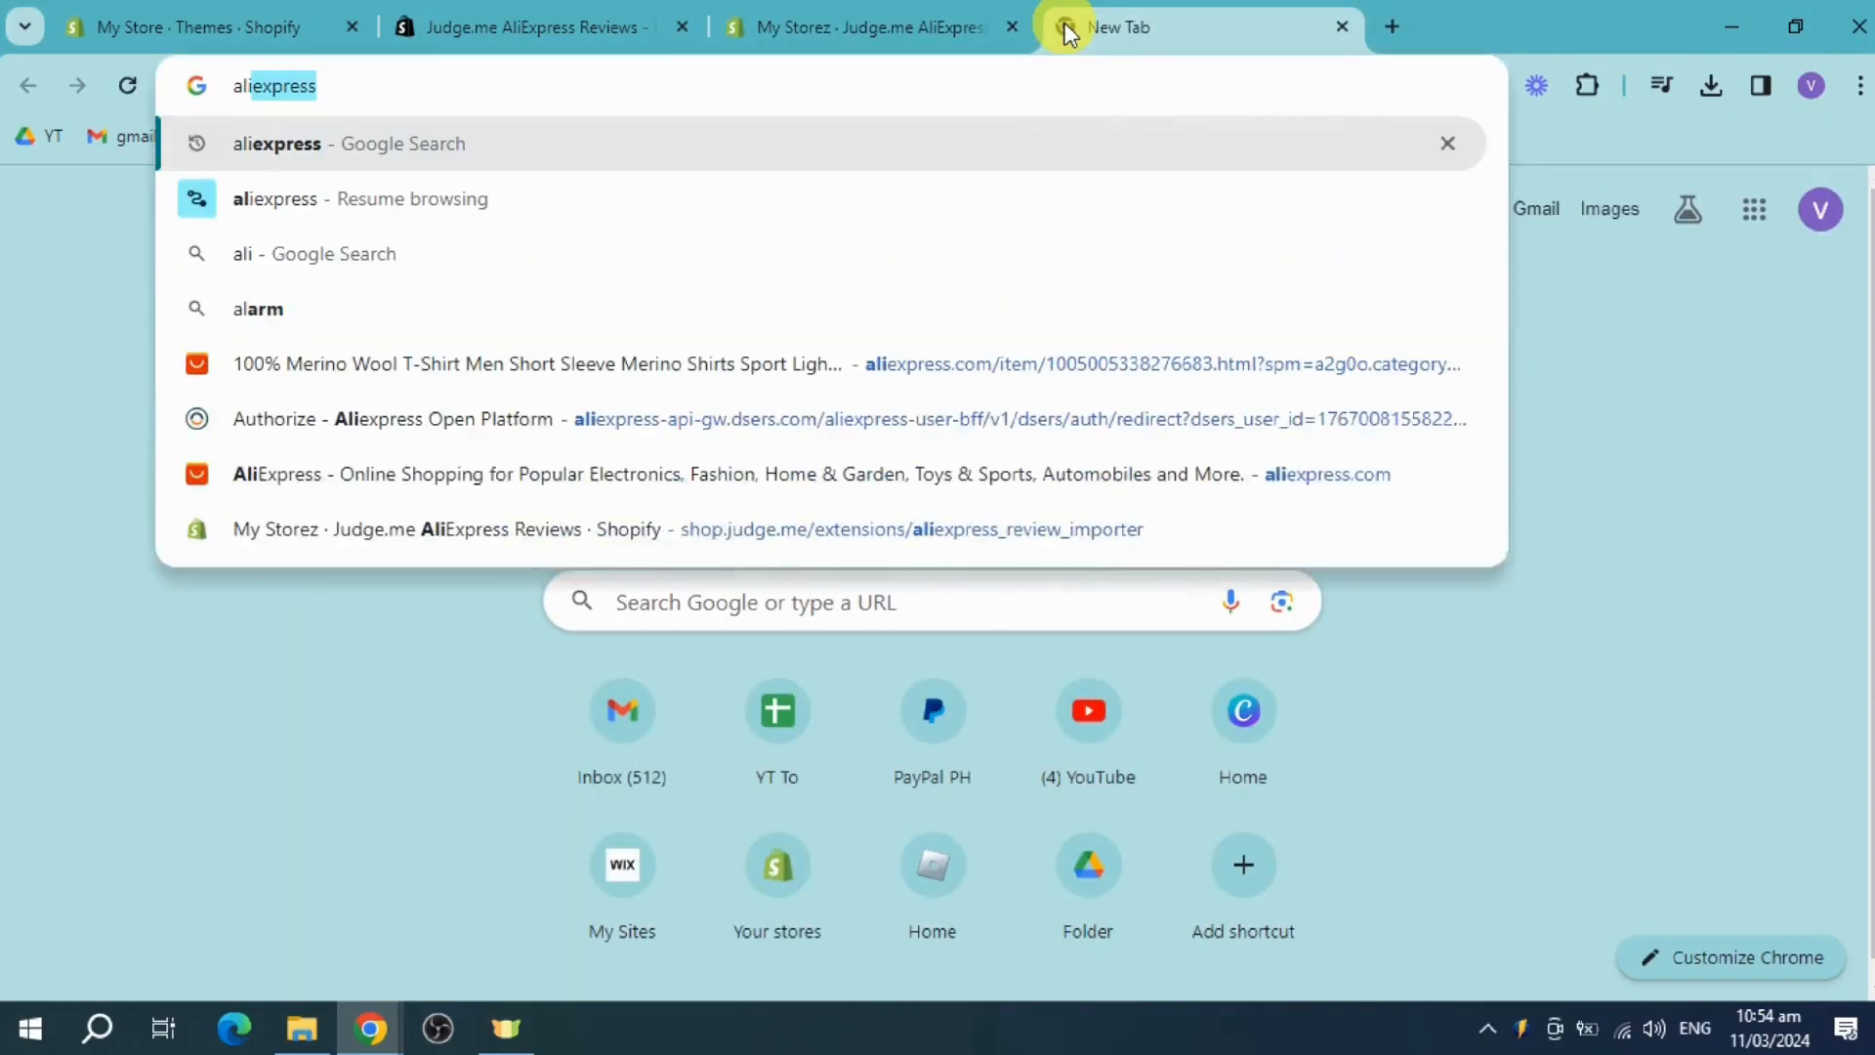
key(Down)
key(Down)
key(Down)
key(Down)
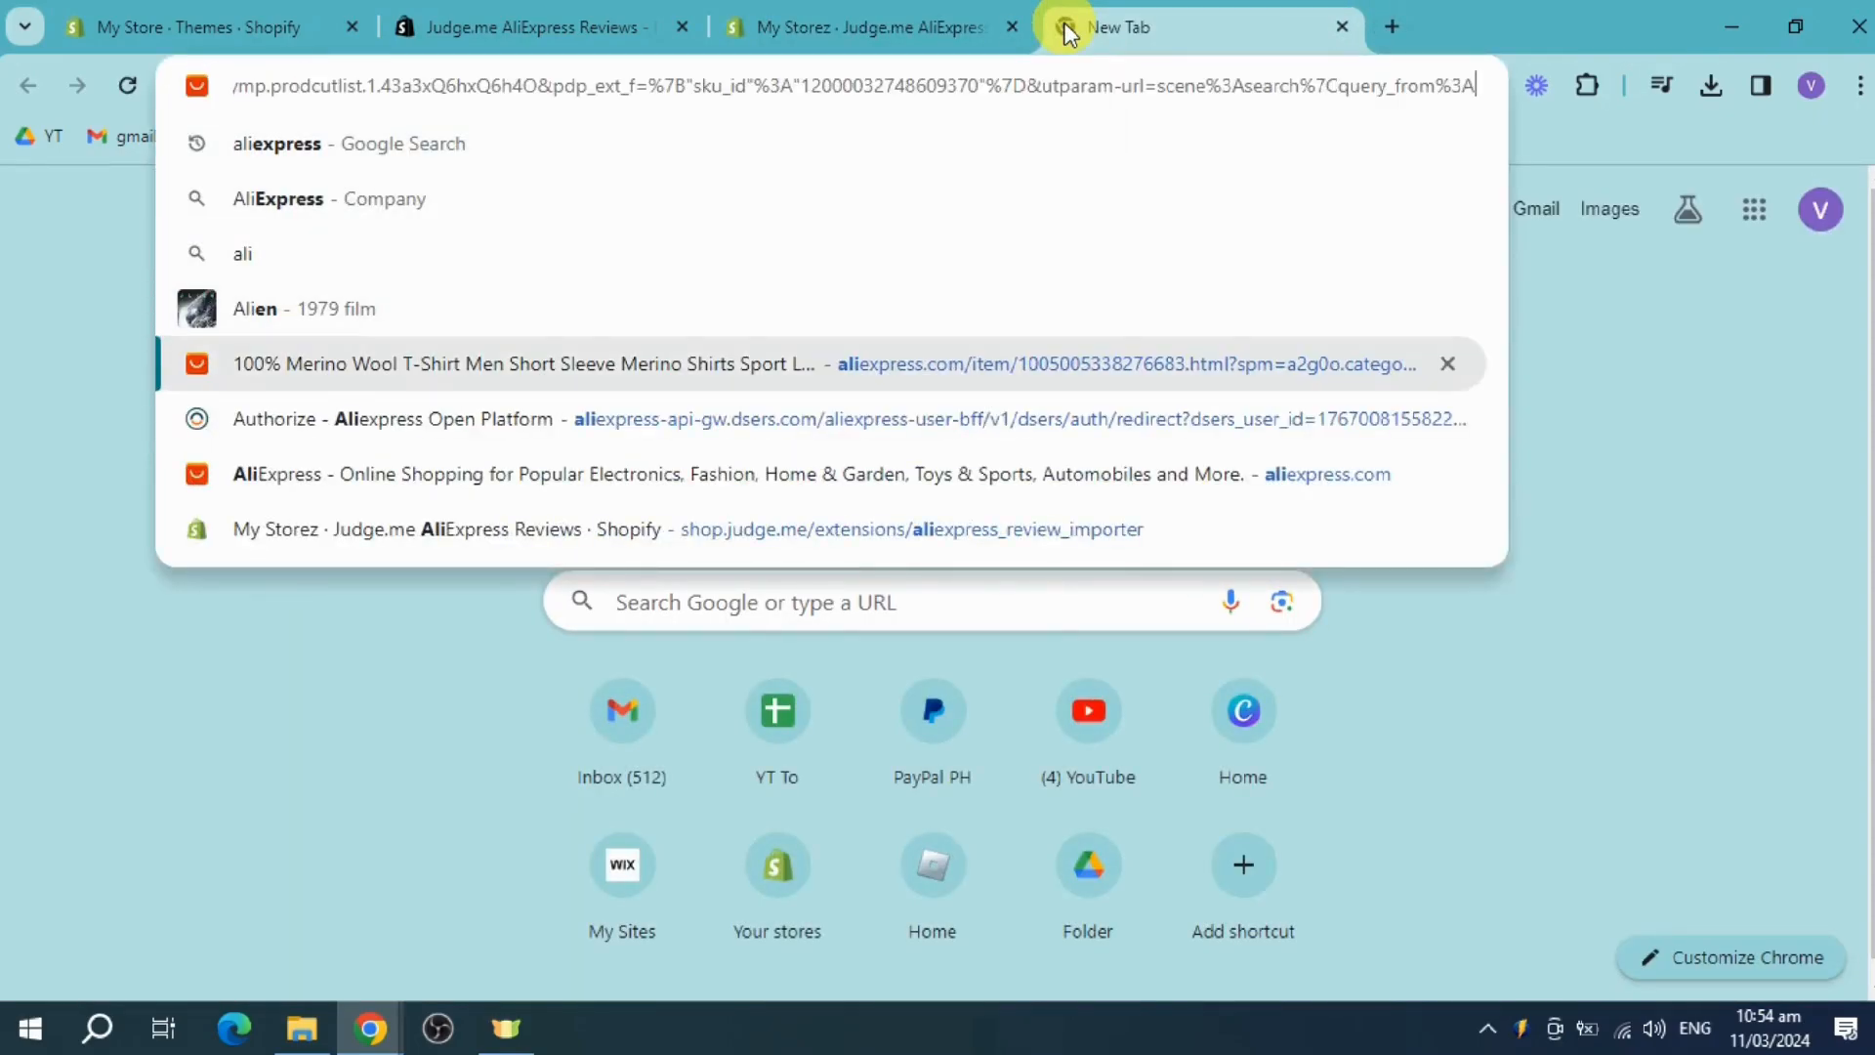
key(Return)
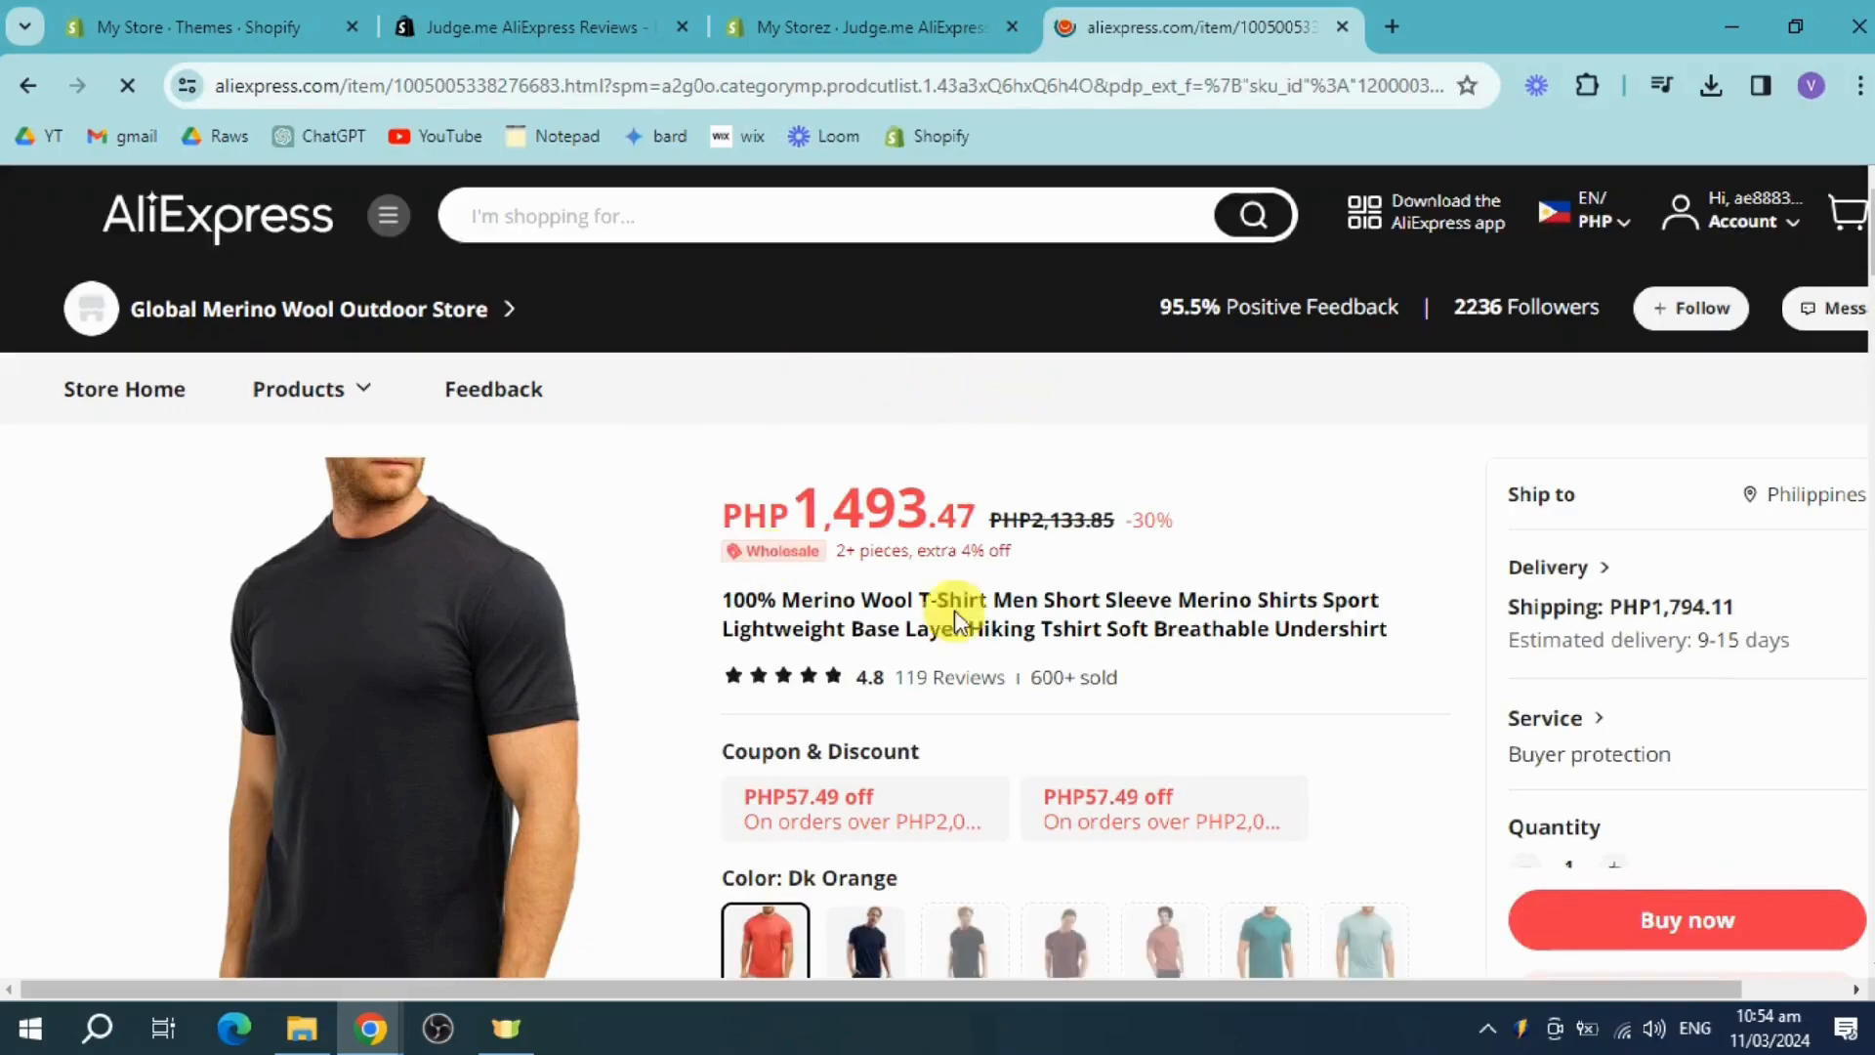
- Copy the full web address of the Merino Wool T-Shirt product page
scroll(858, 557, down, 3)
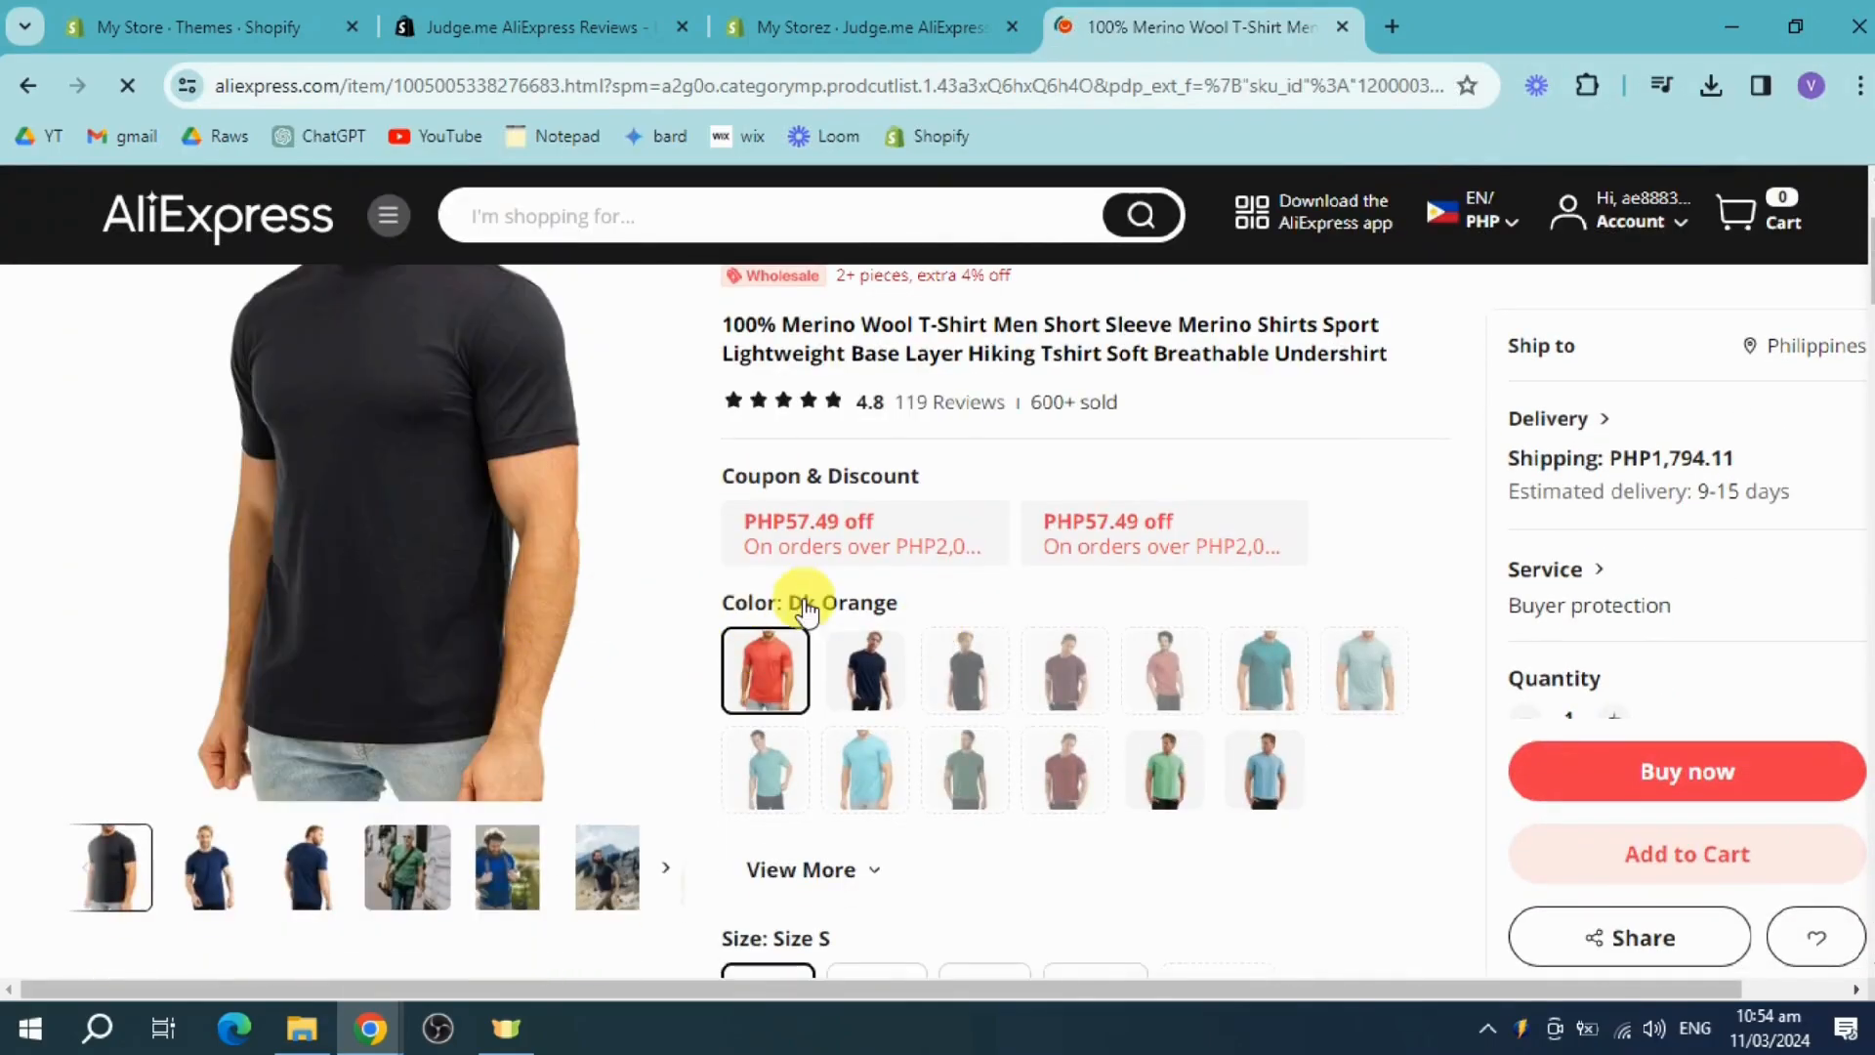
scroll(1054, 628, up, 1)
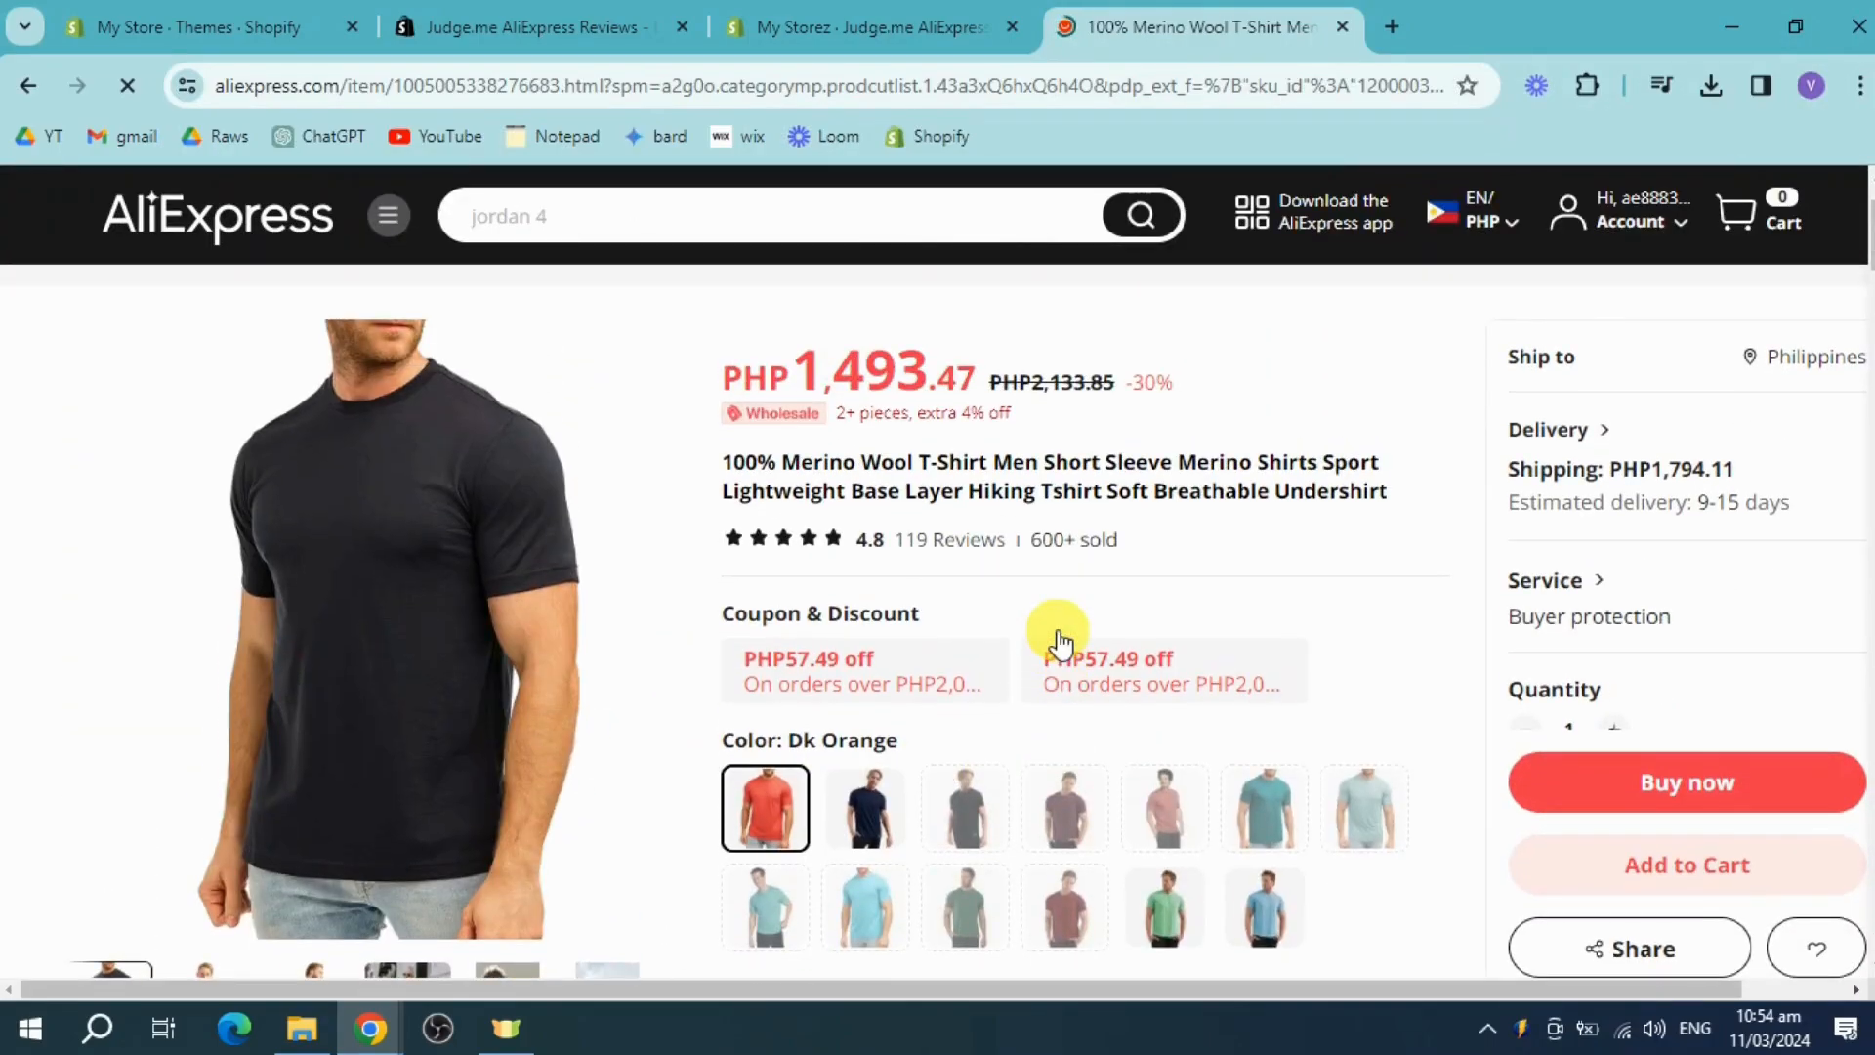
click(757, 74)
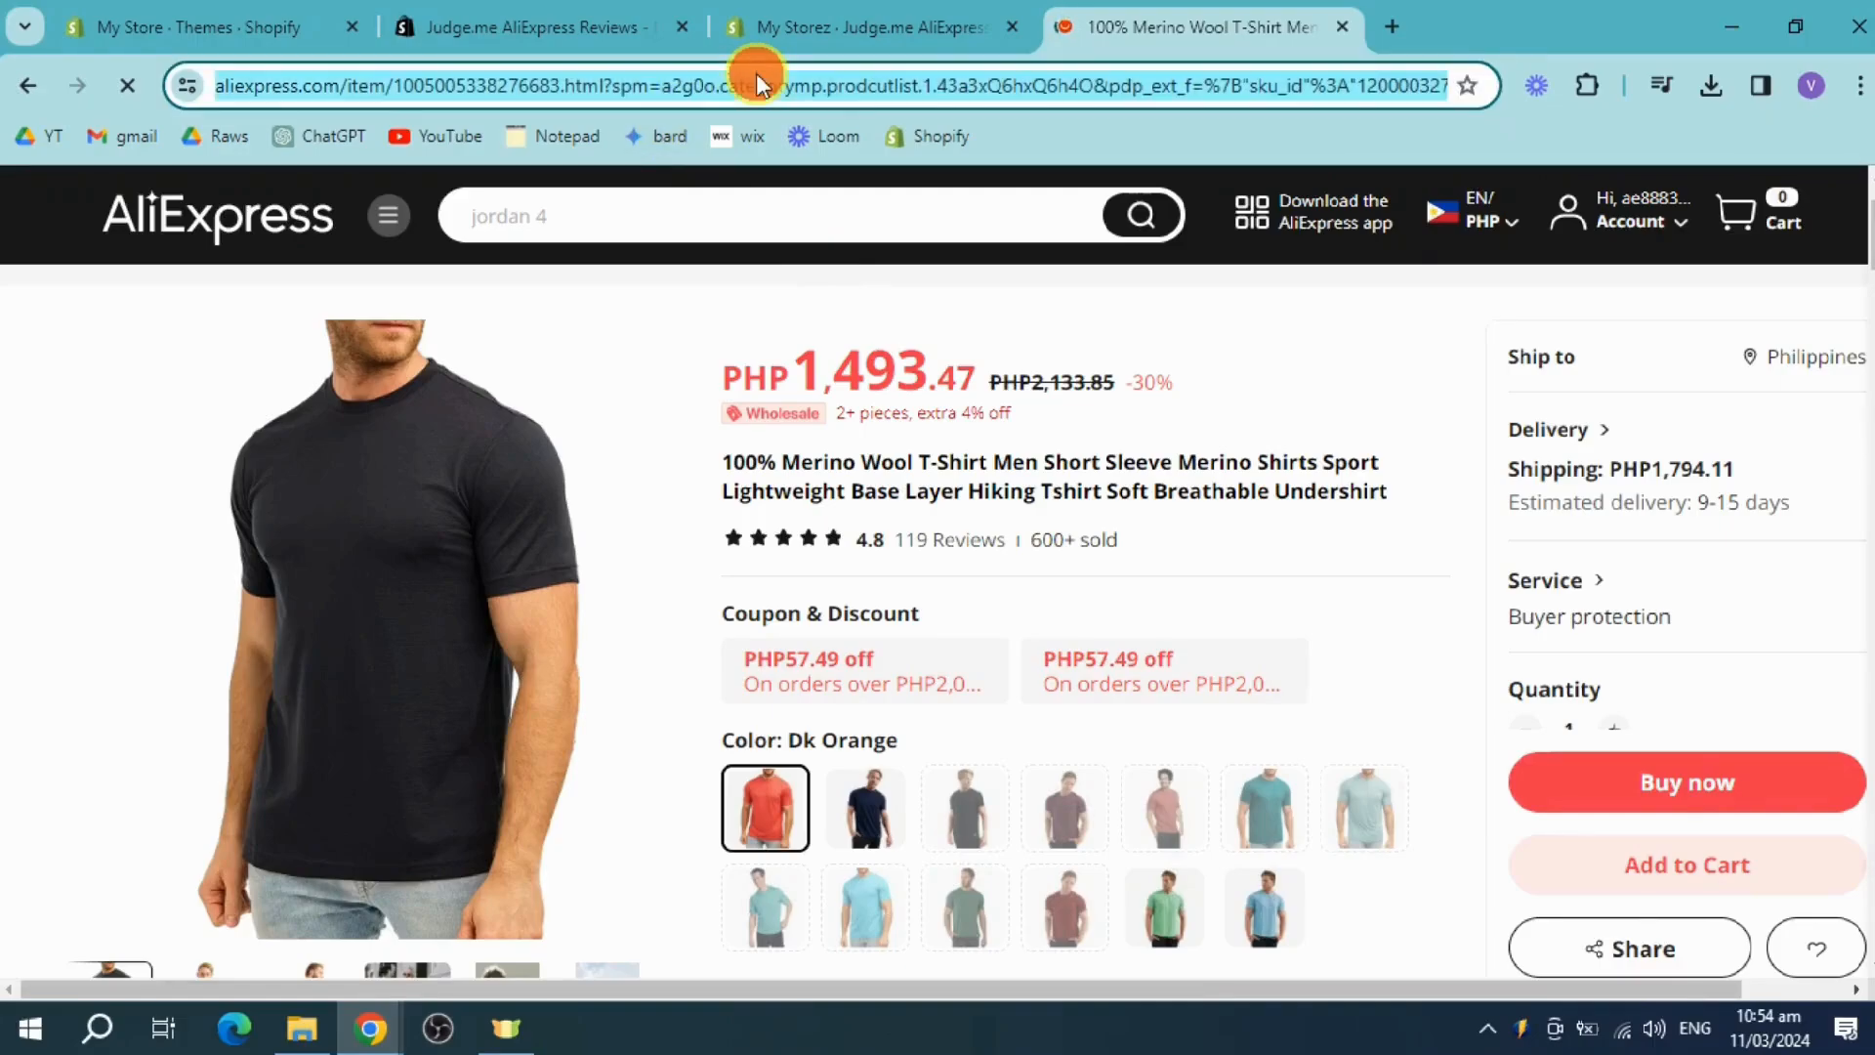
right_click(811, 86)
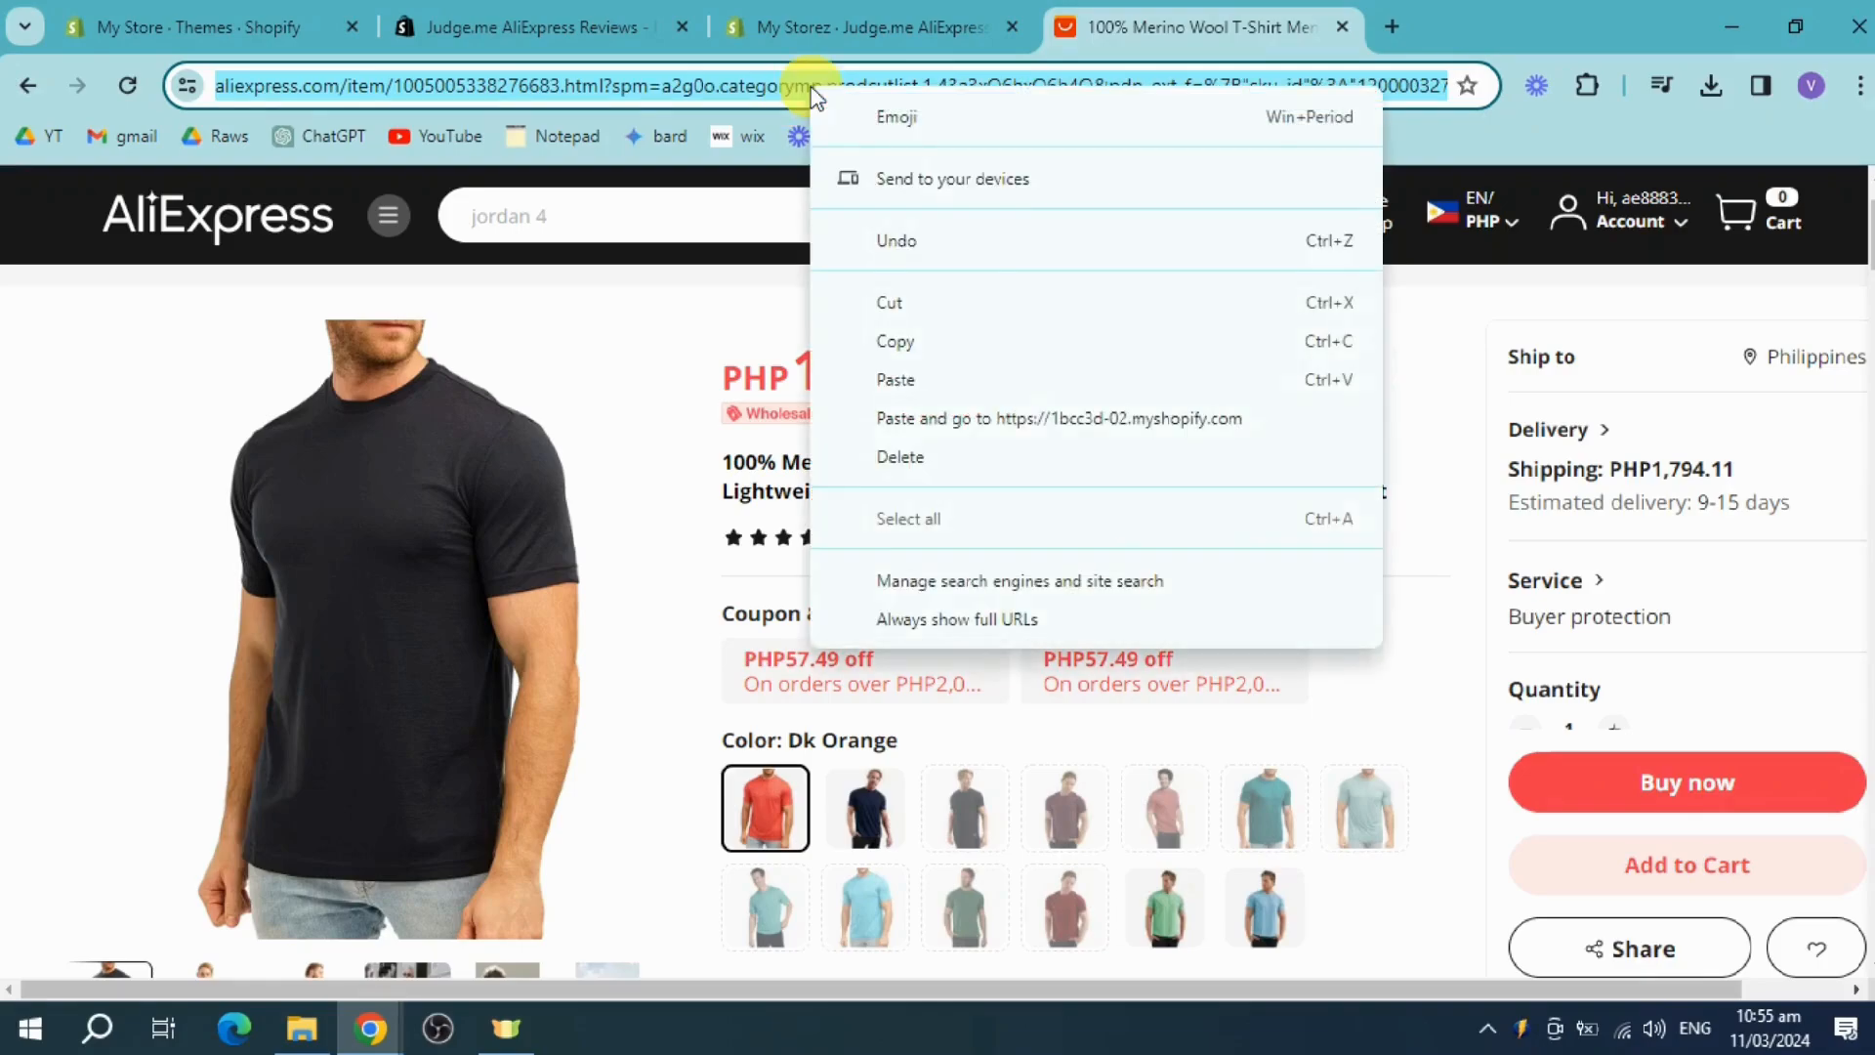
click(952, 344)
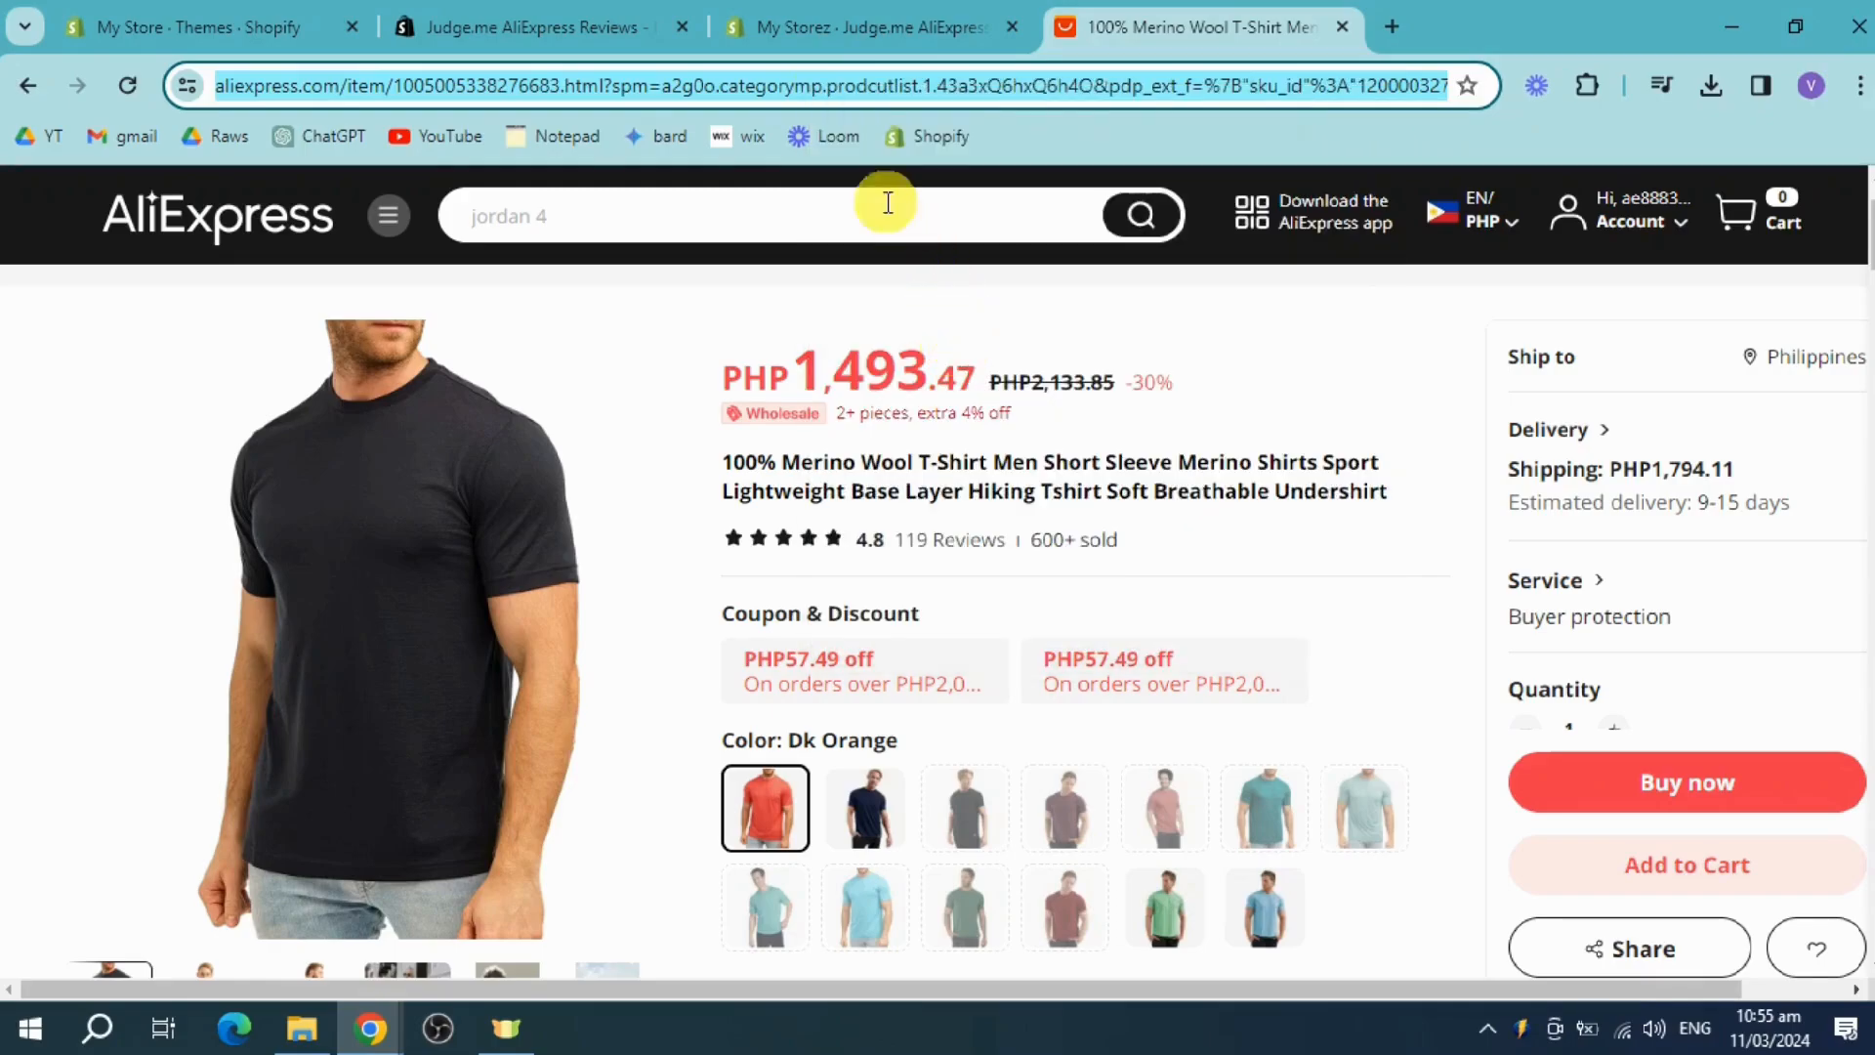
- Back in the Judge.me app, start a review import from AliExpress and paste the copied link as the product URL
click(842, 25)
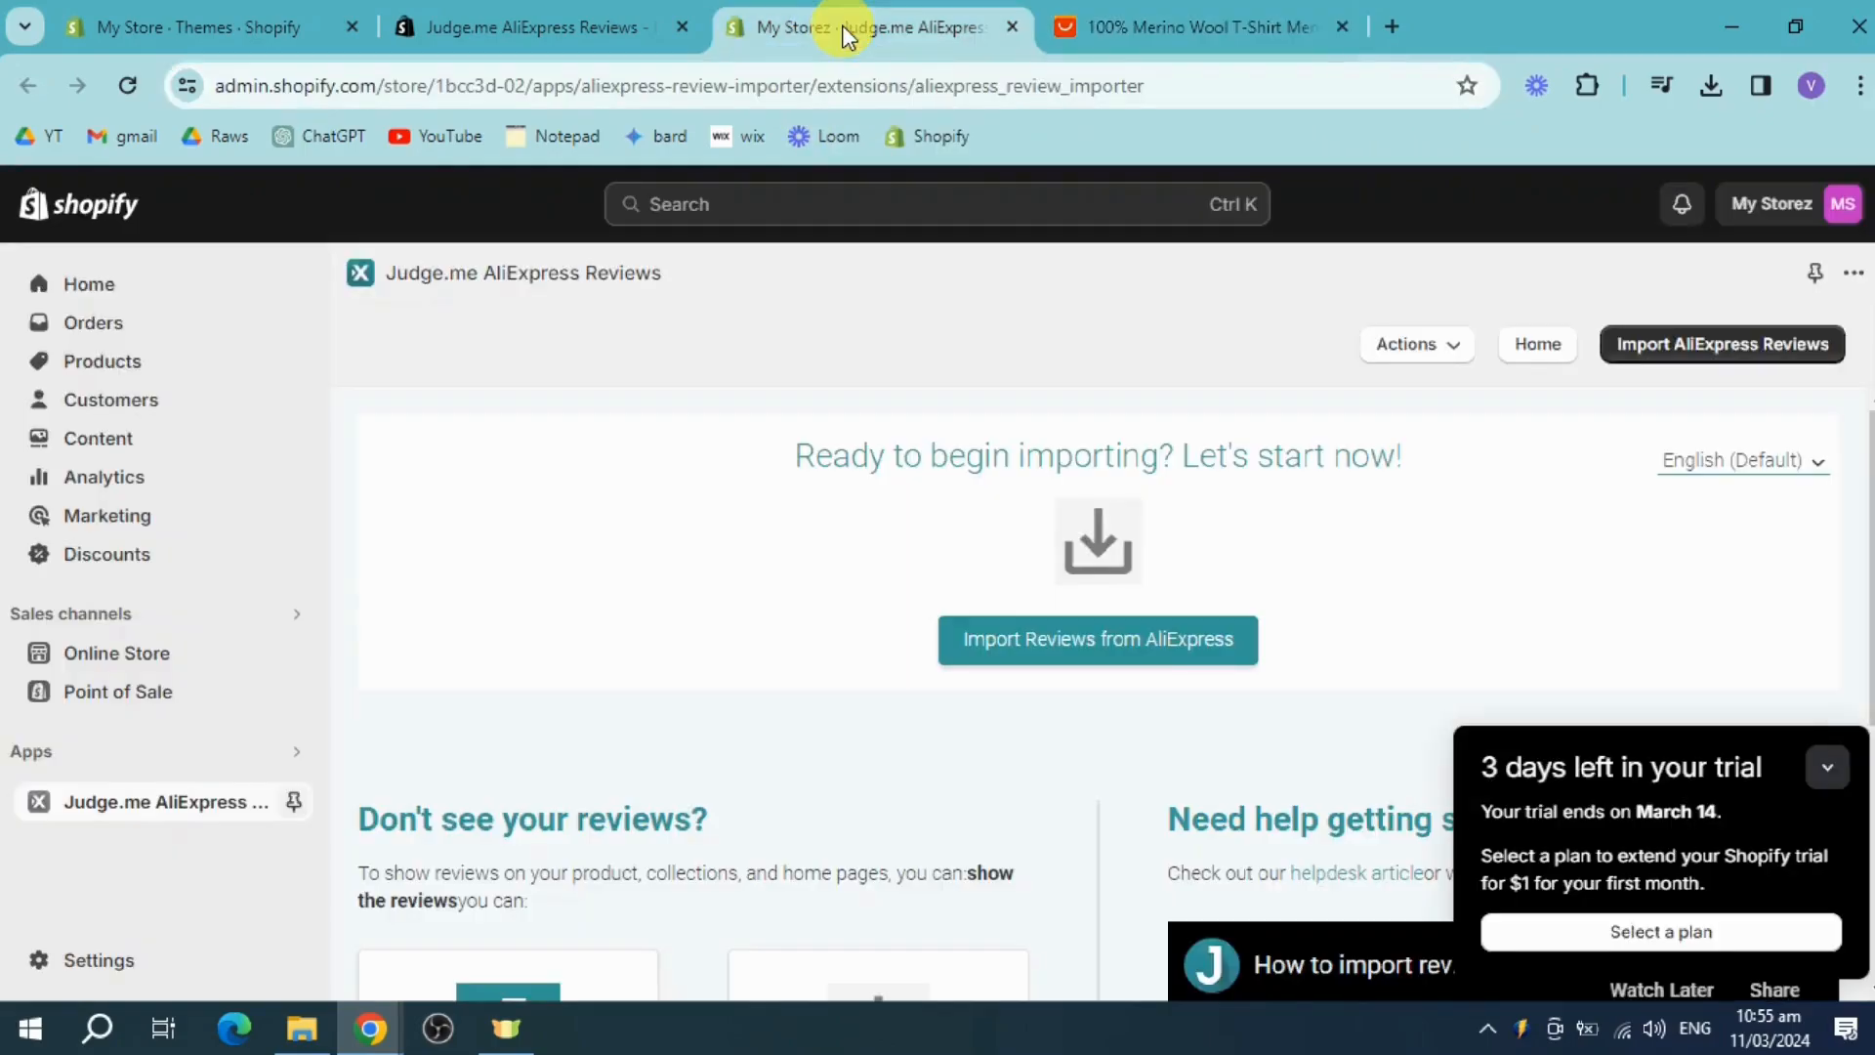
click(1091, 644)
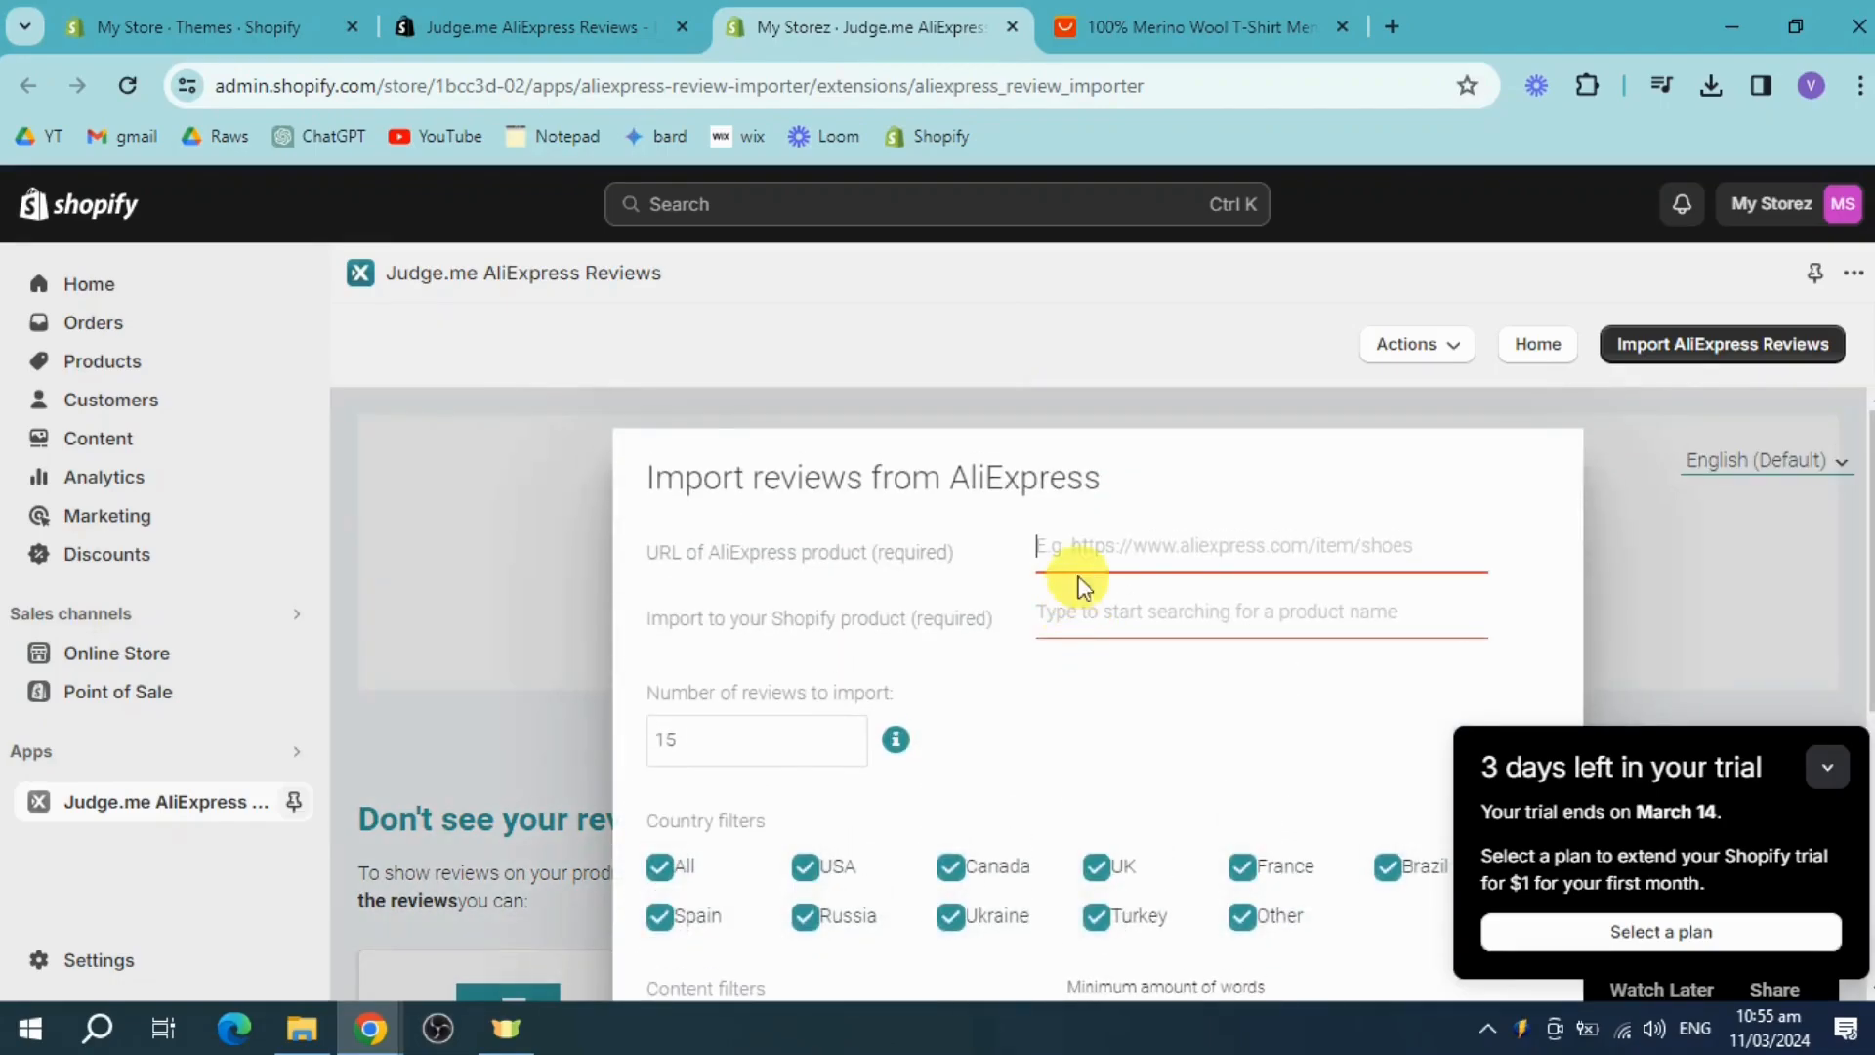
right_click(1165, 550)
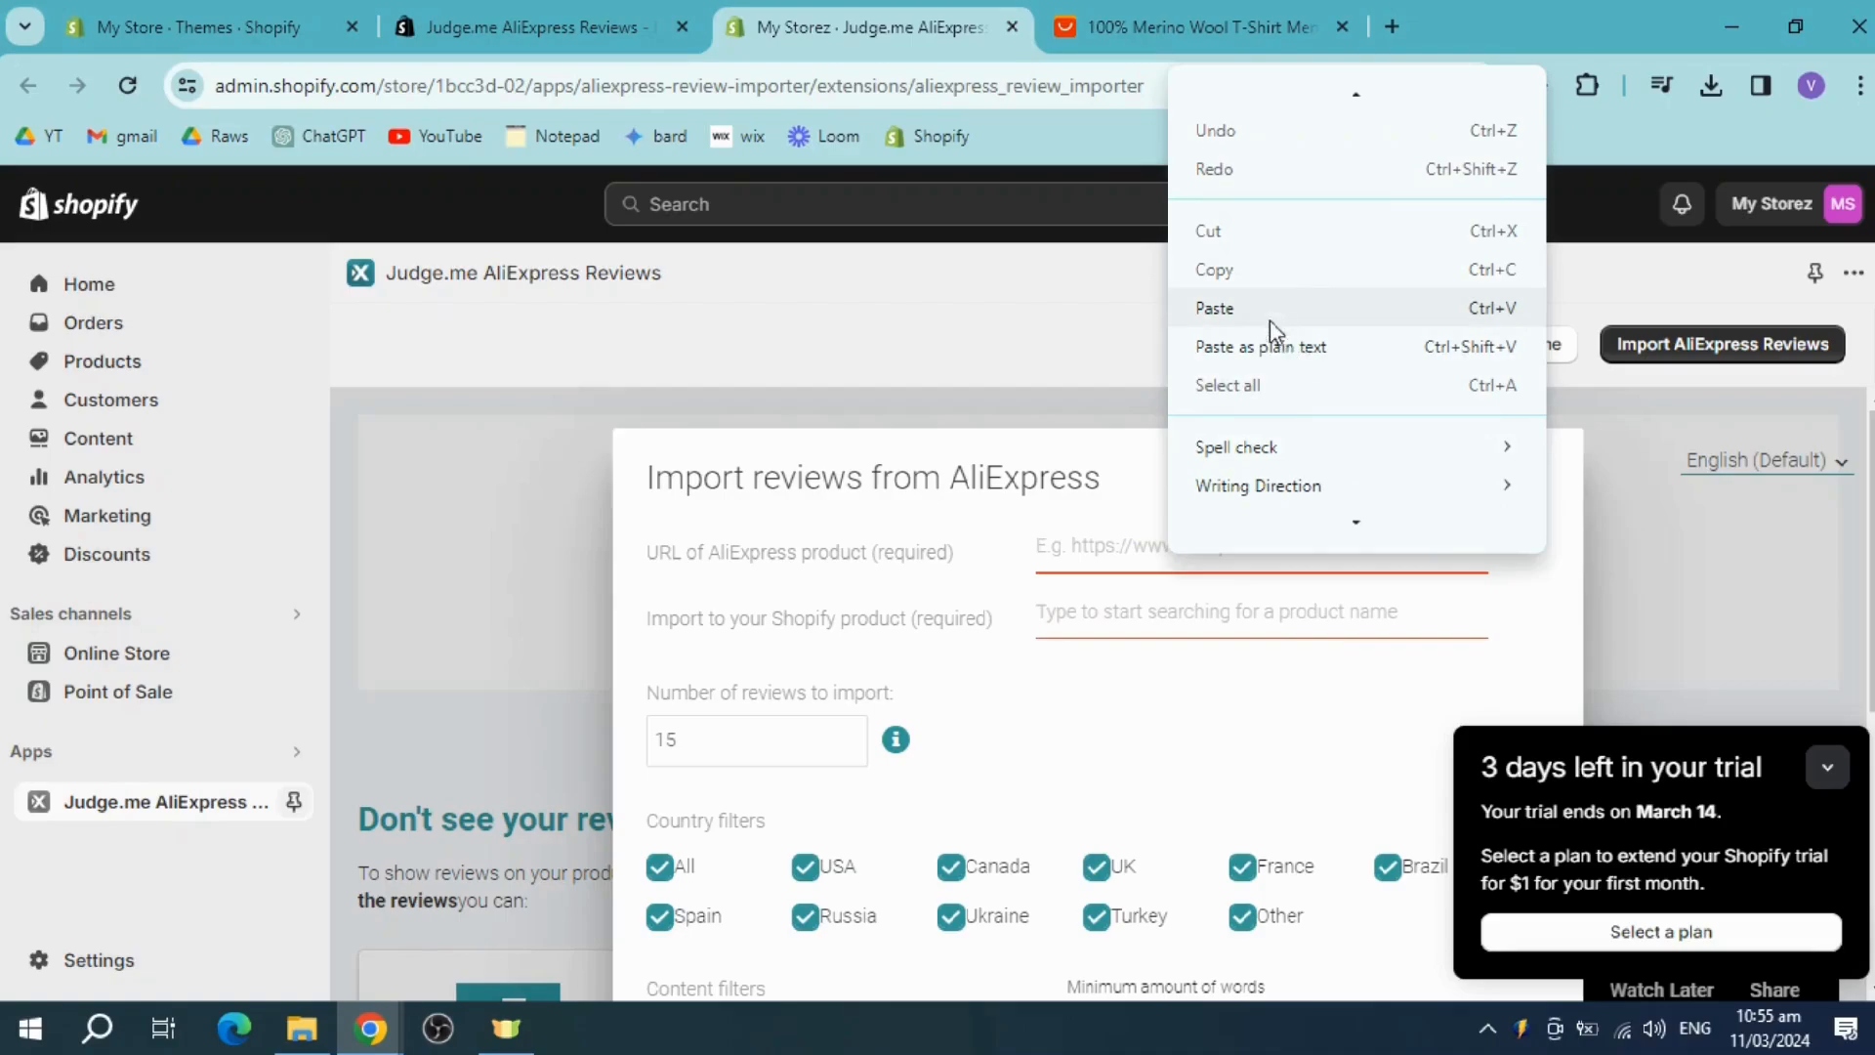
click(1272, 311)
- Choose txhirt as the Shopify product that receives the imported reviews
click(1186, 619)
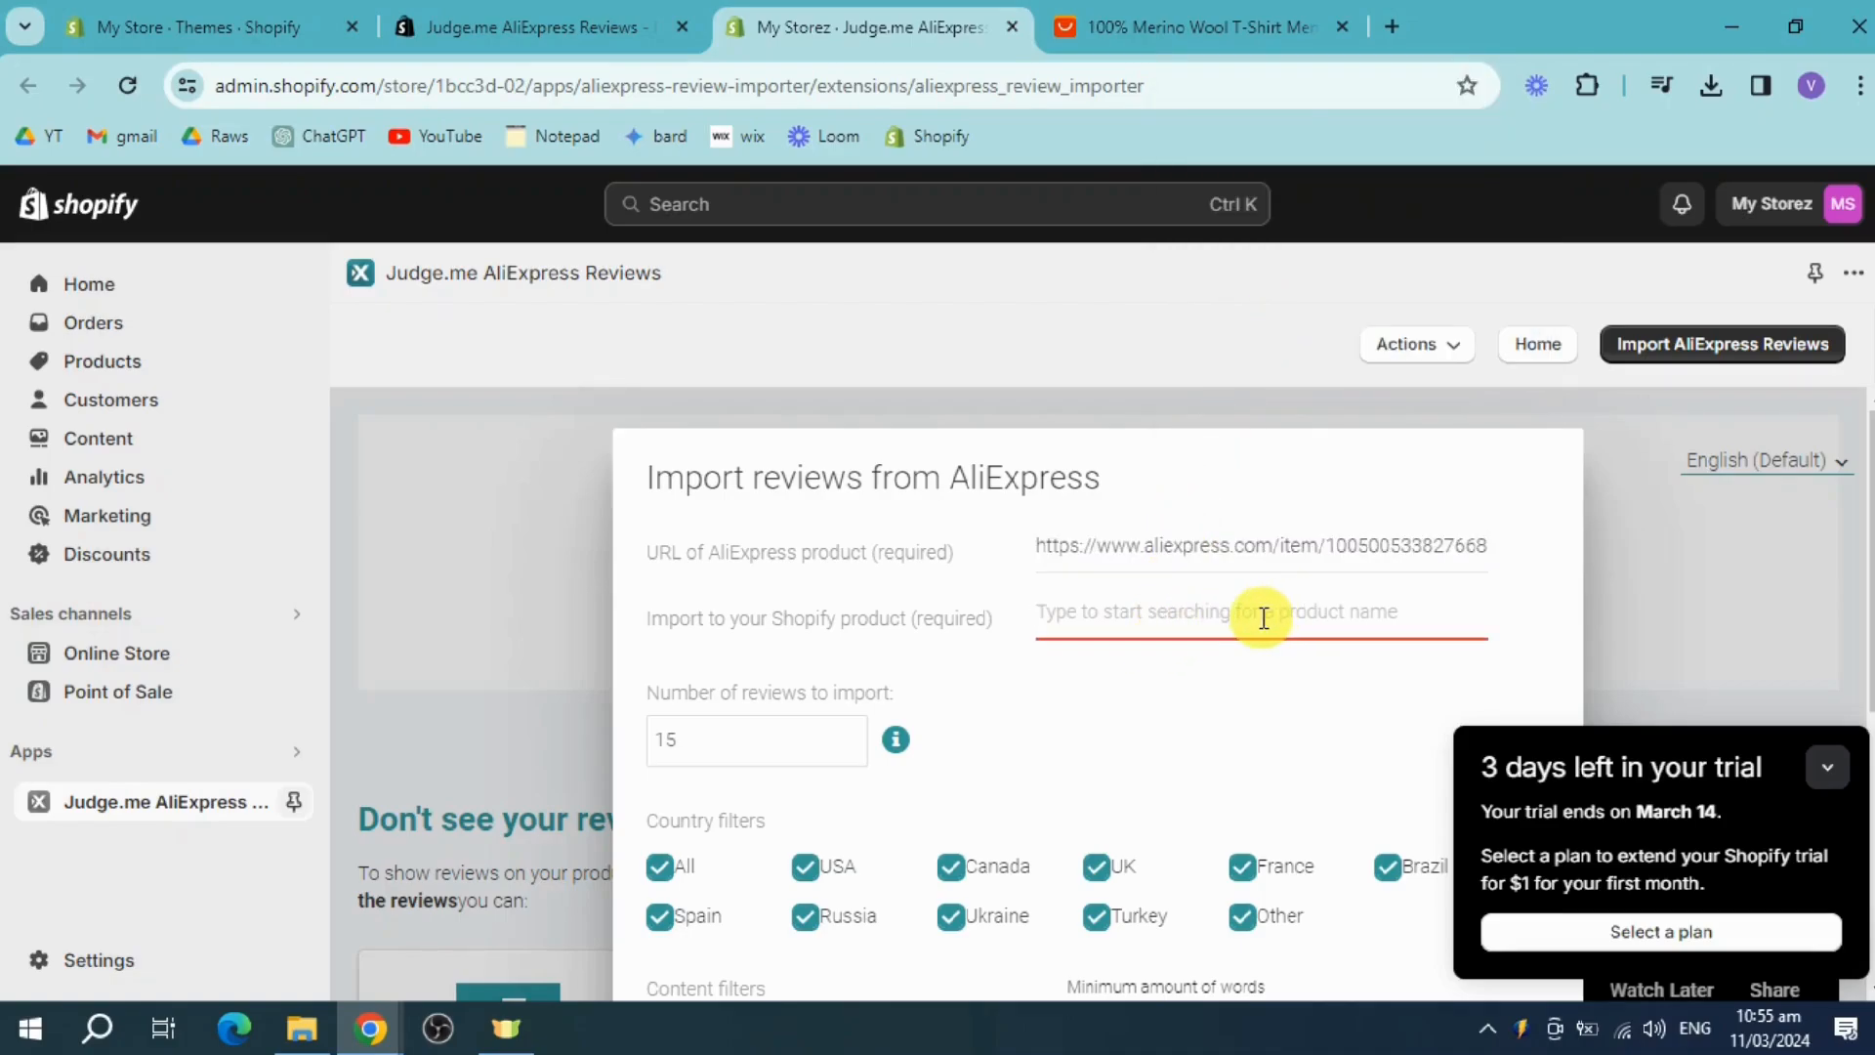
text(tx)
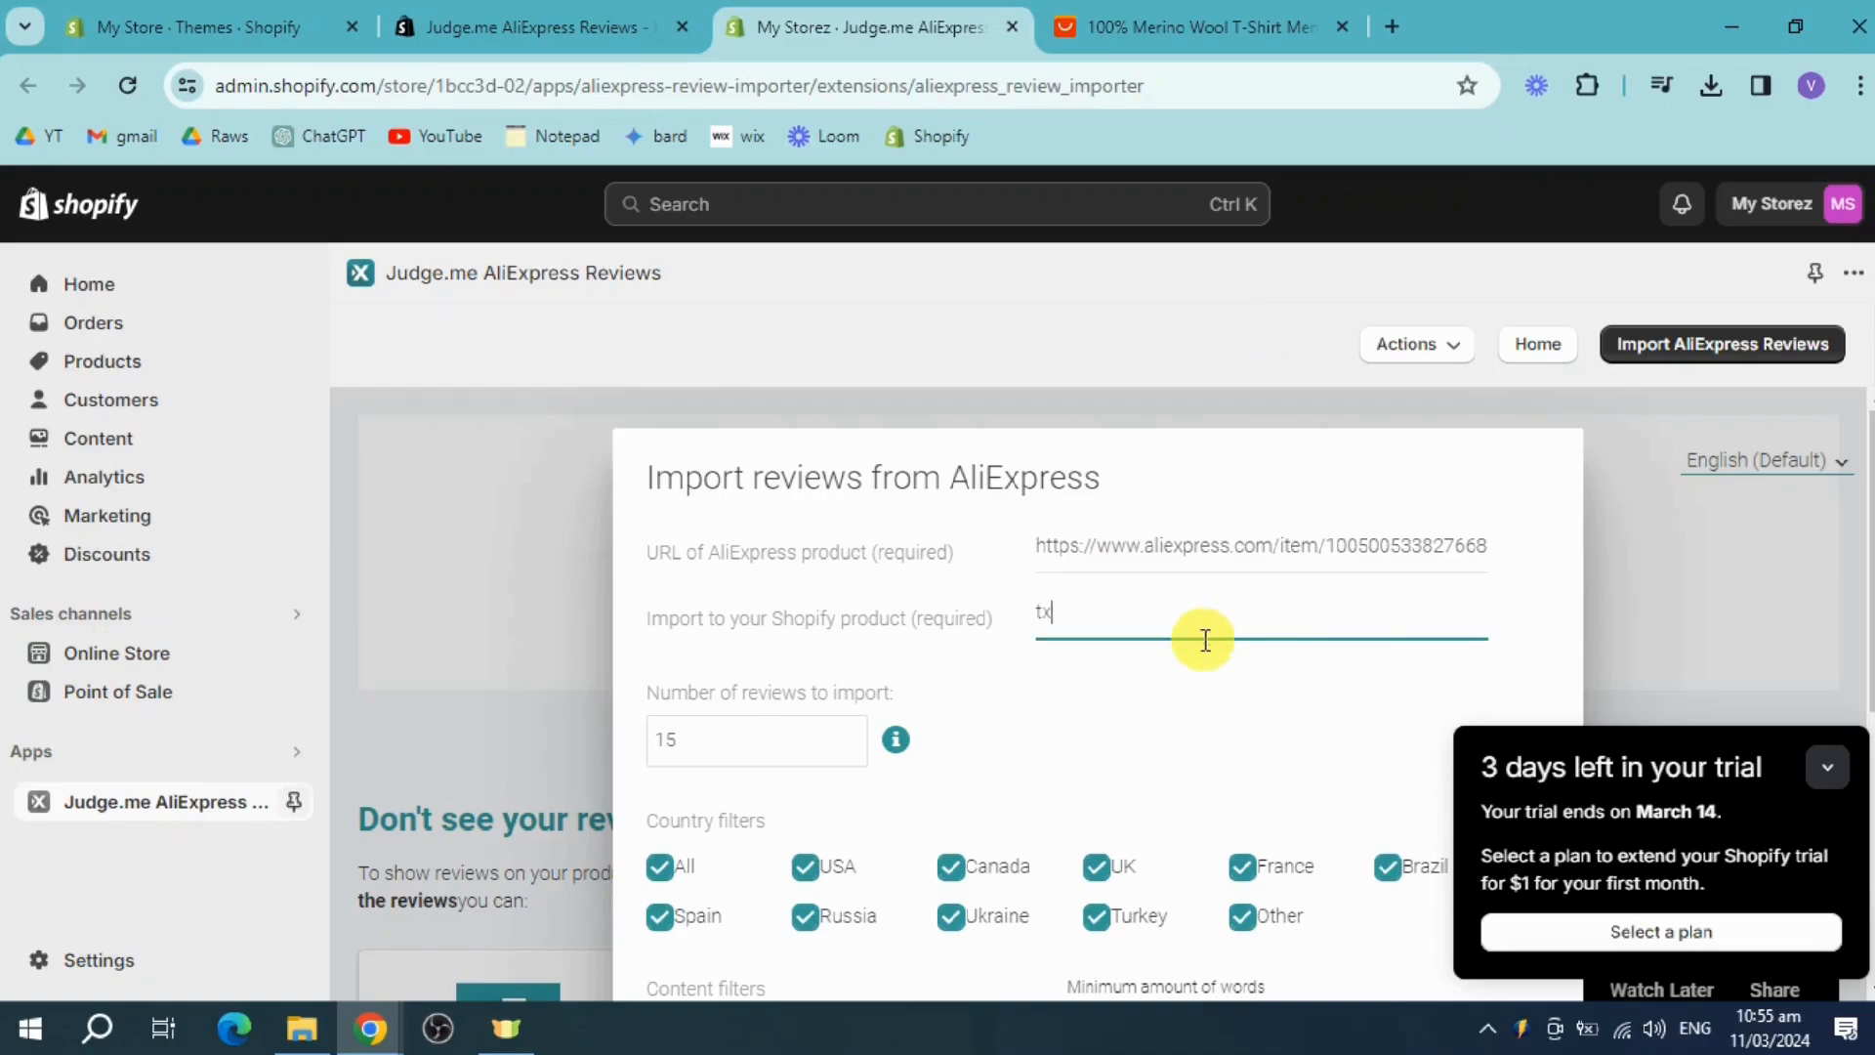
scroll(1236, 669, down, 1)
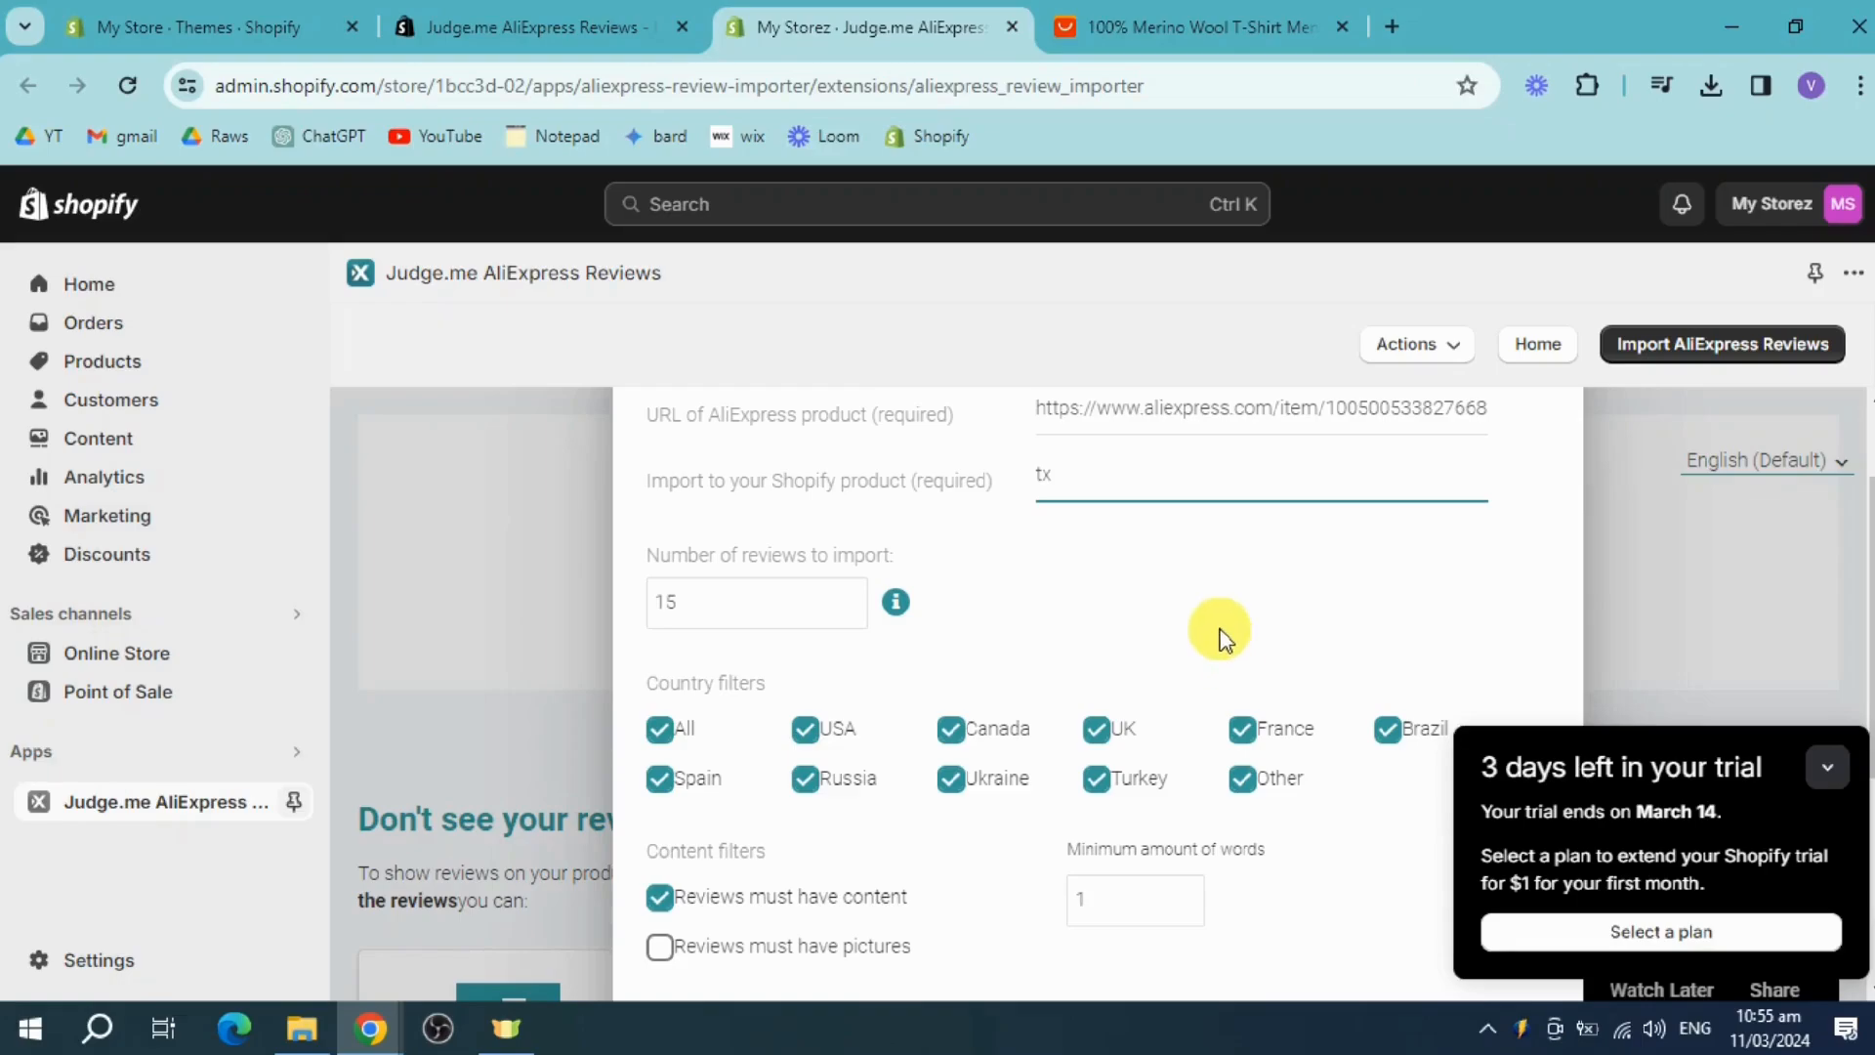
text(xhirt)
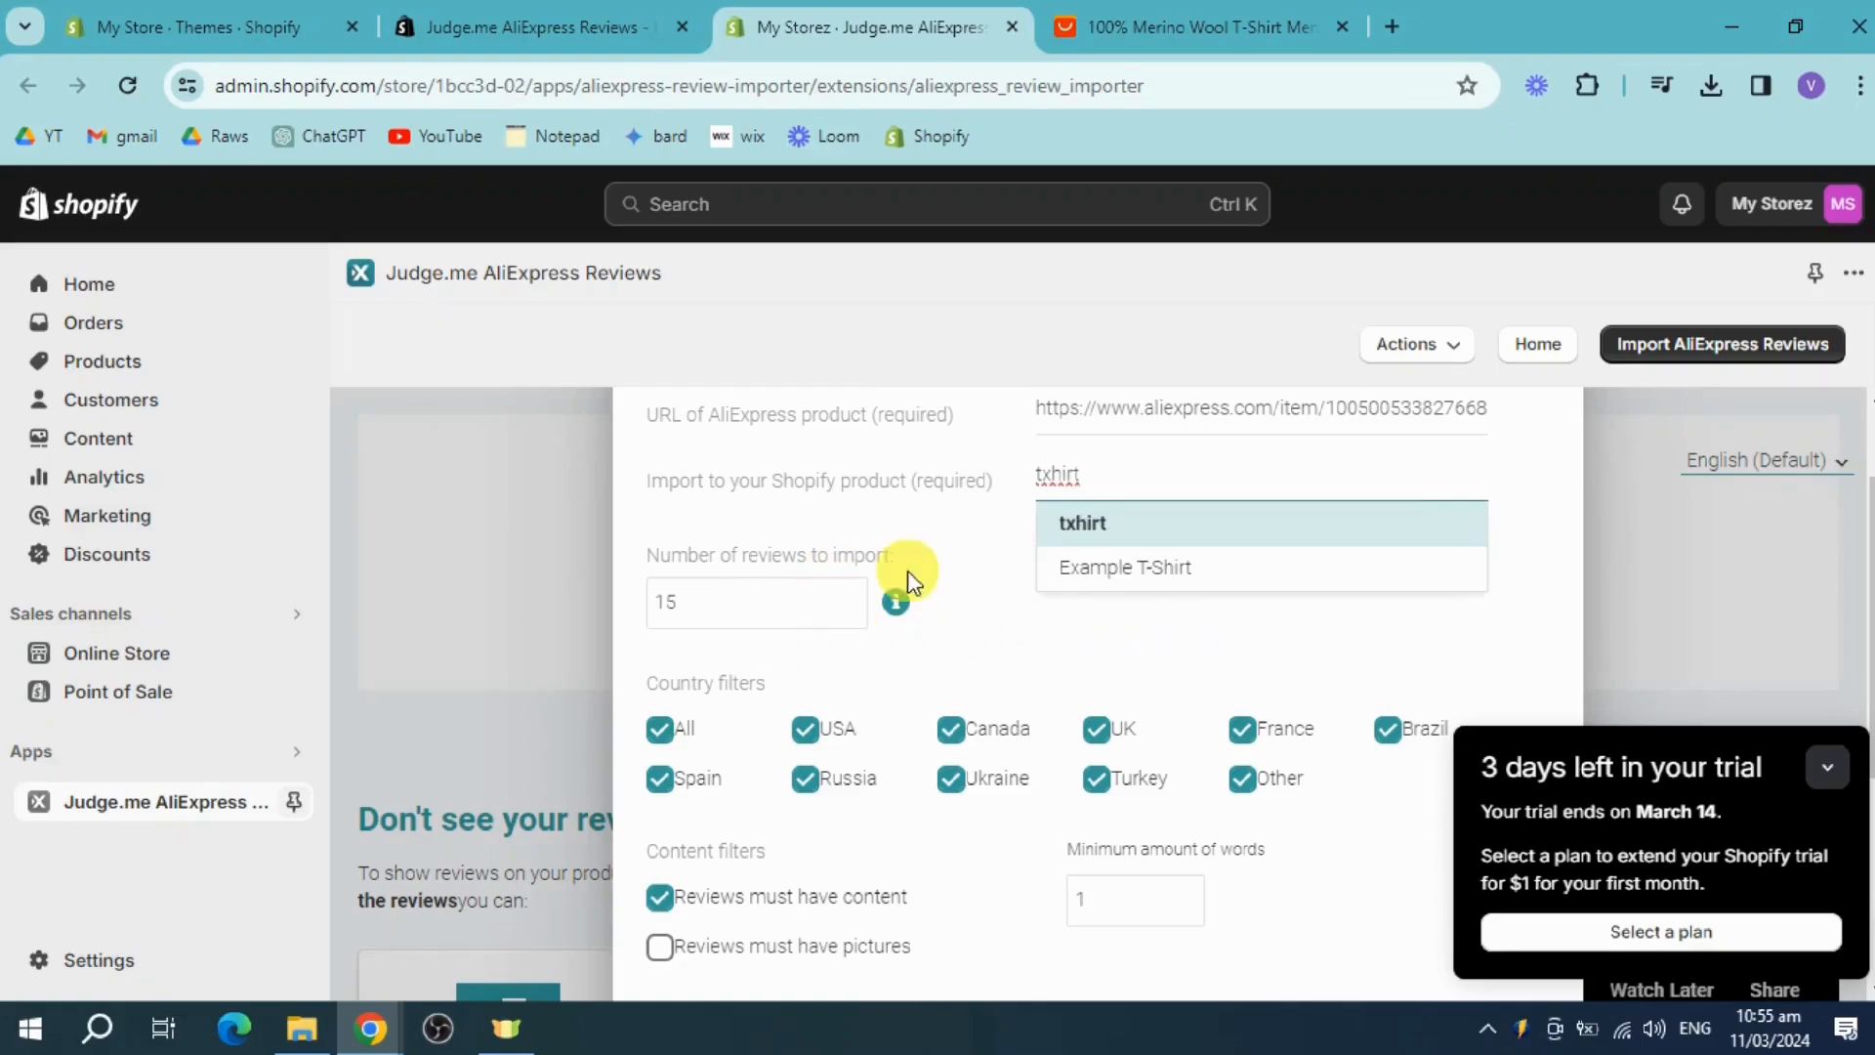
click(1186, 534)
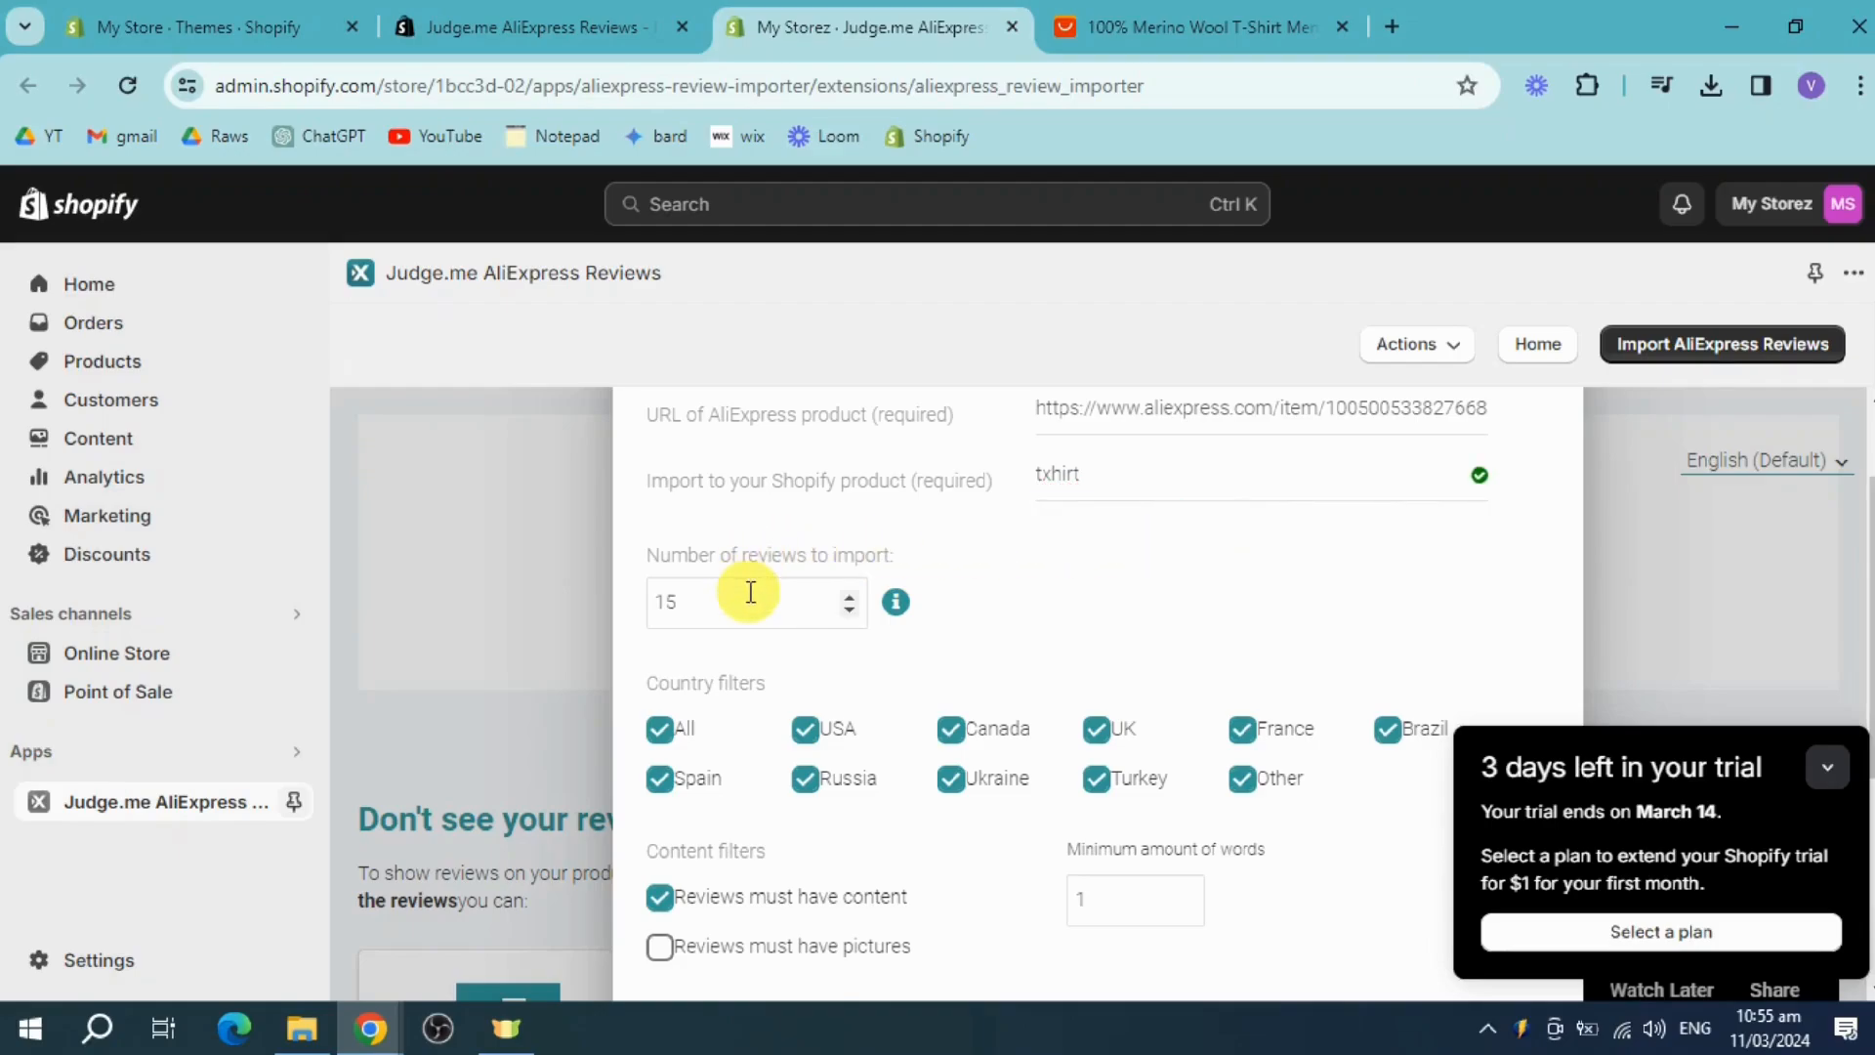
- Set the number of reviews to import to 20 and start the import, keeping the default filters and English translation
drag(800, 603, 630, 608)
key(BackSpace)
text(20)
scroll(1064, 596, down, 2)
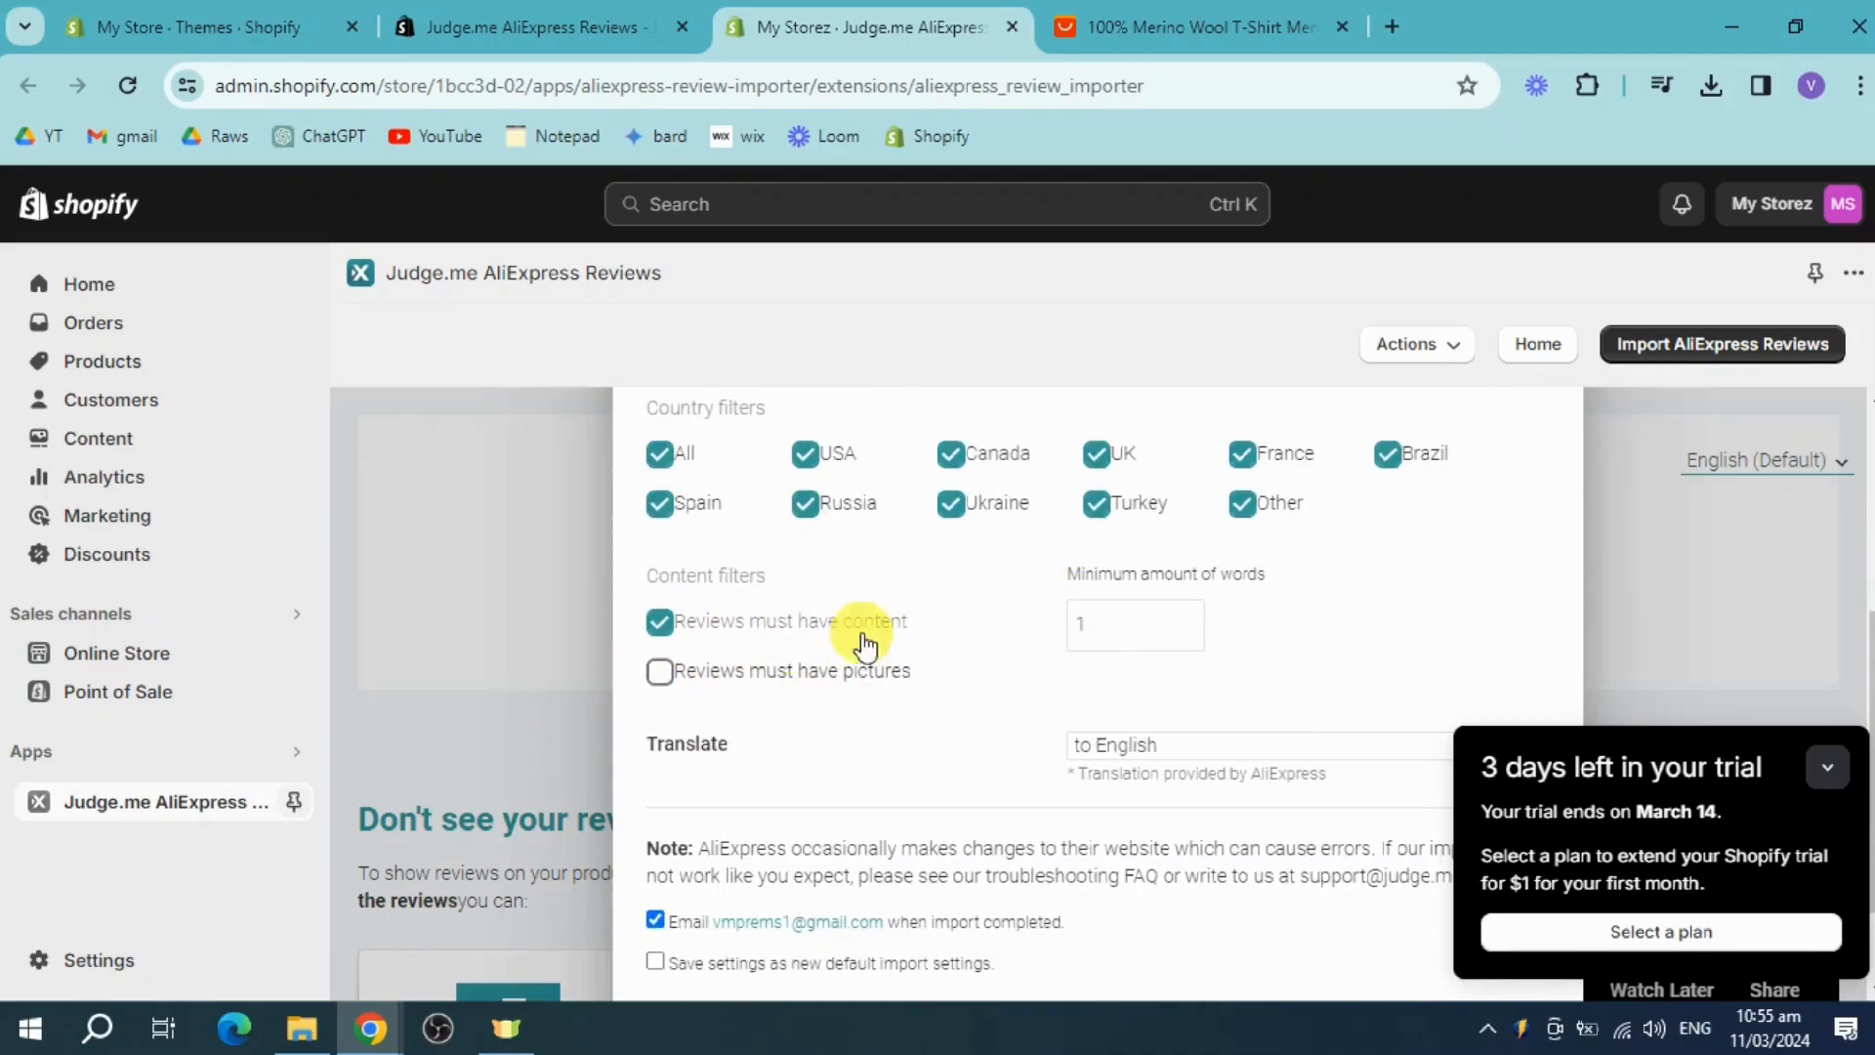
scroll(893, 640, down, 1)
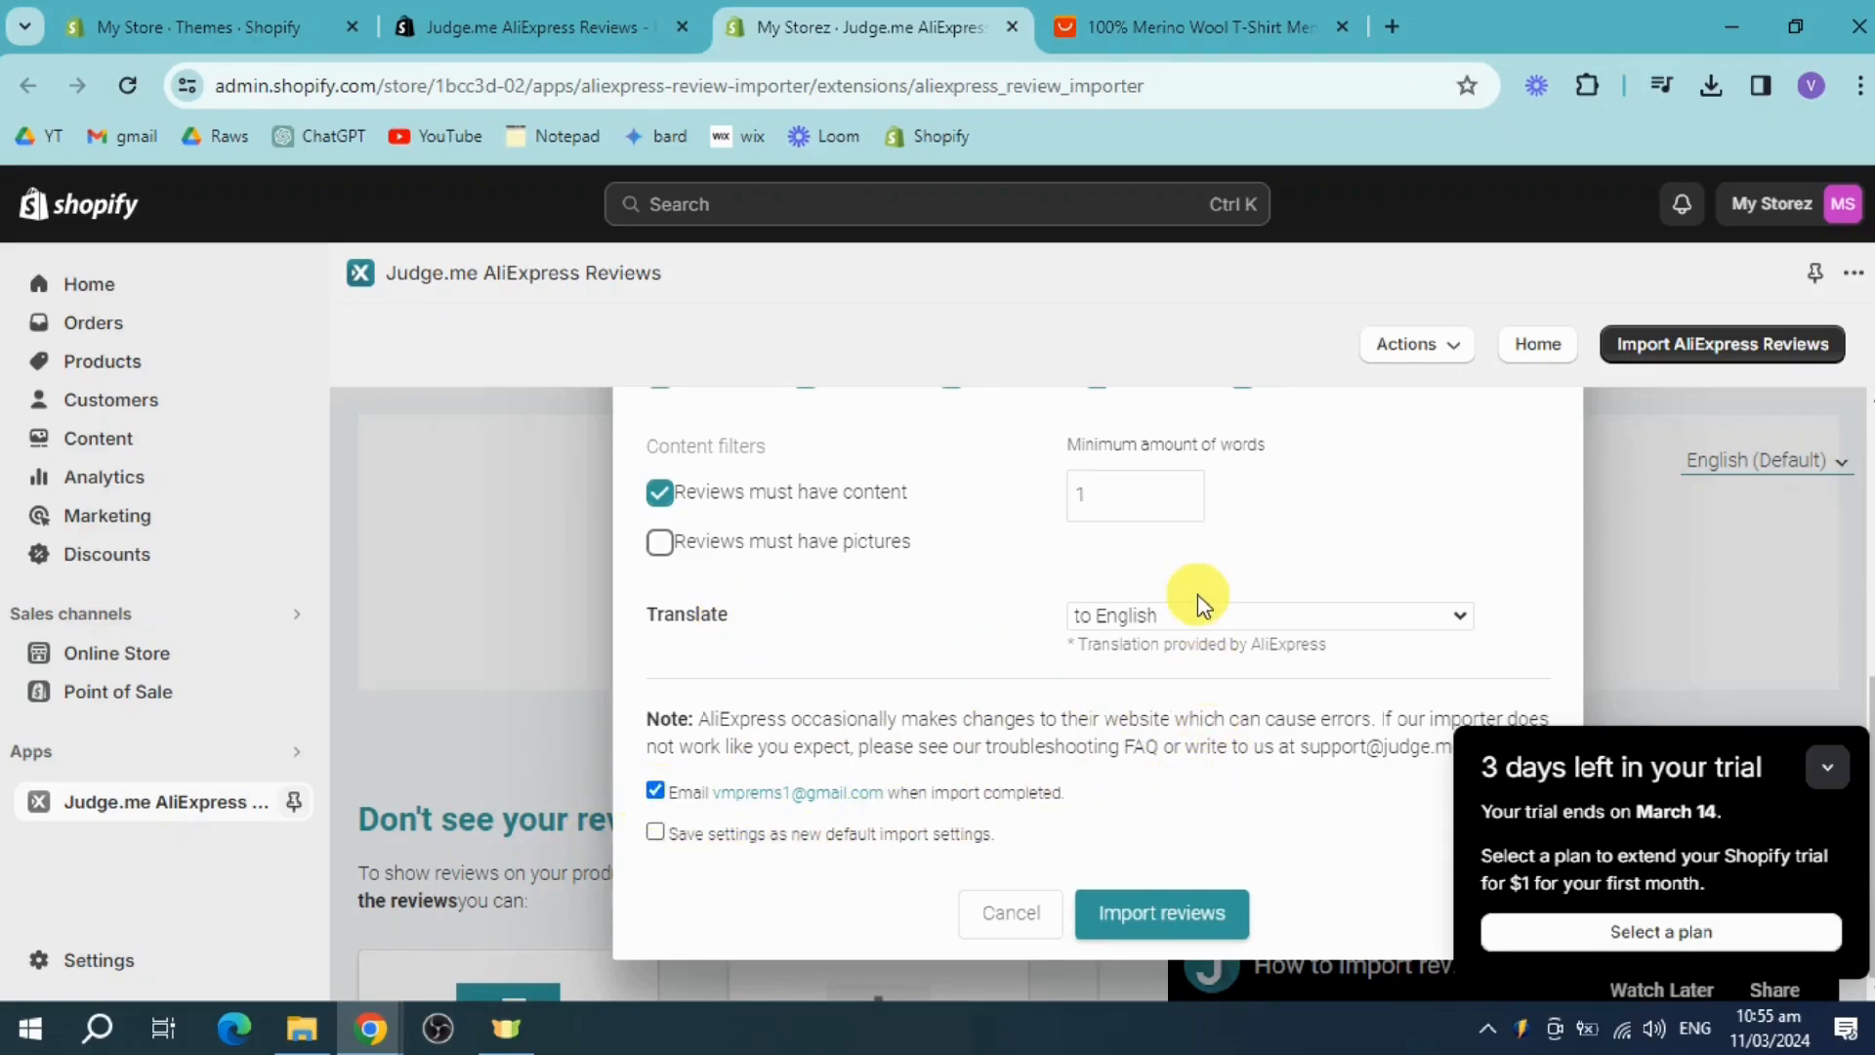
click(1170, 916)
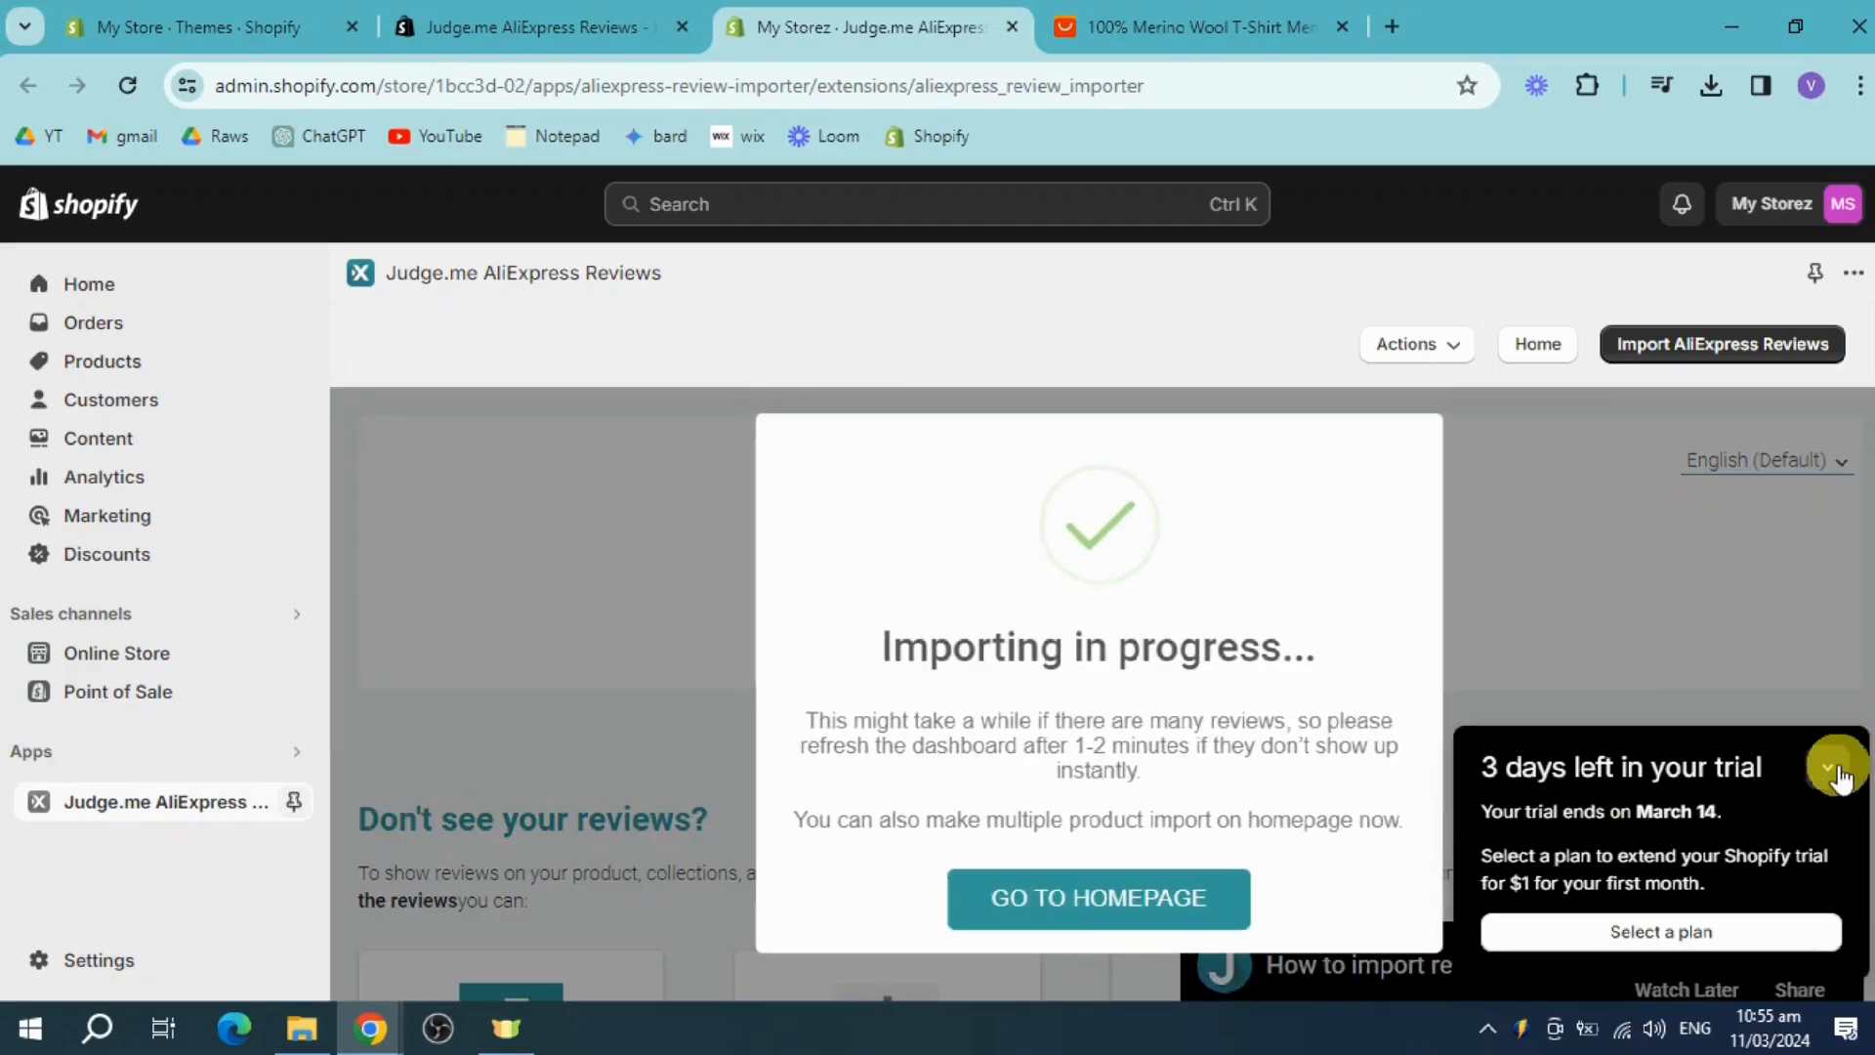
- Collapse the trial notice and go to the app's homepage to check the review list by product
click(1827, 766)
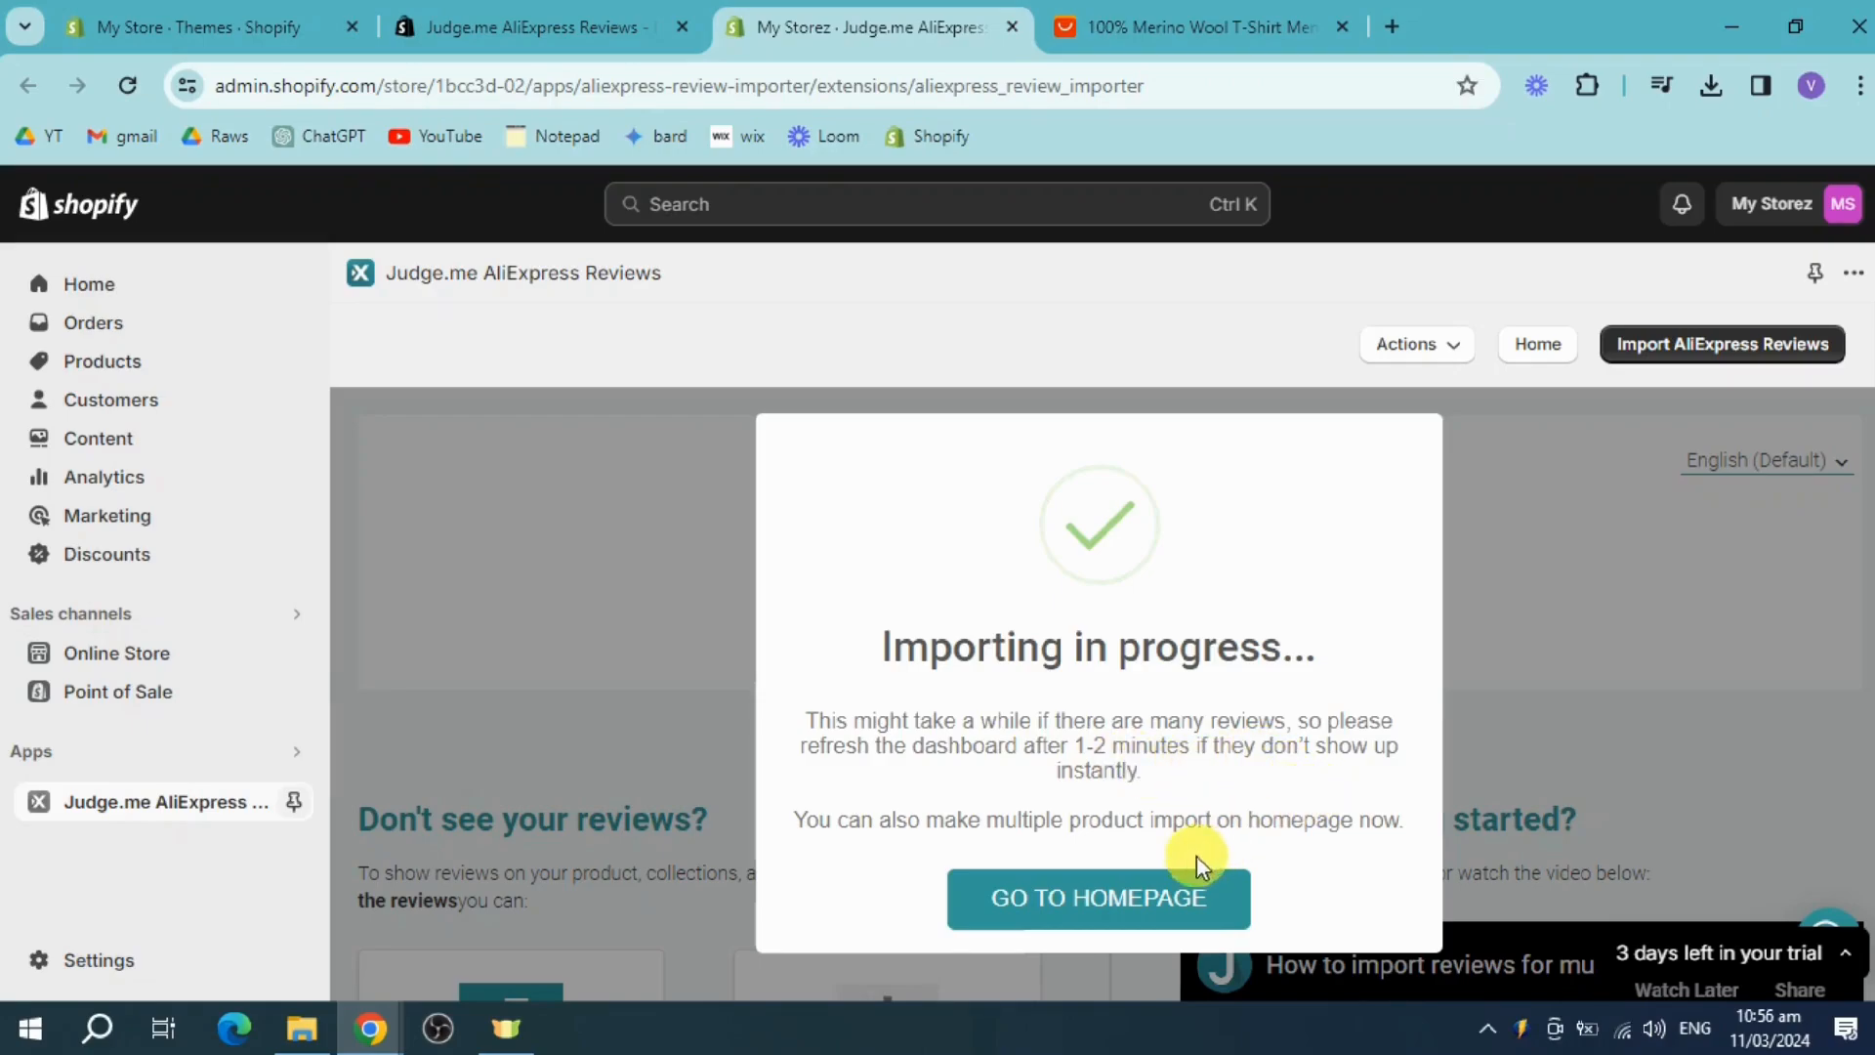
click(1128, 920)
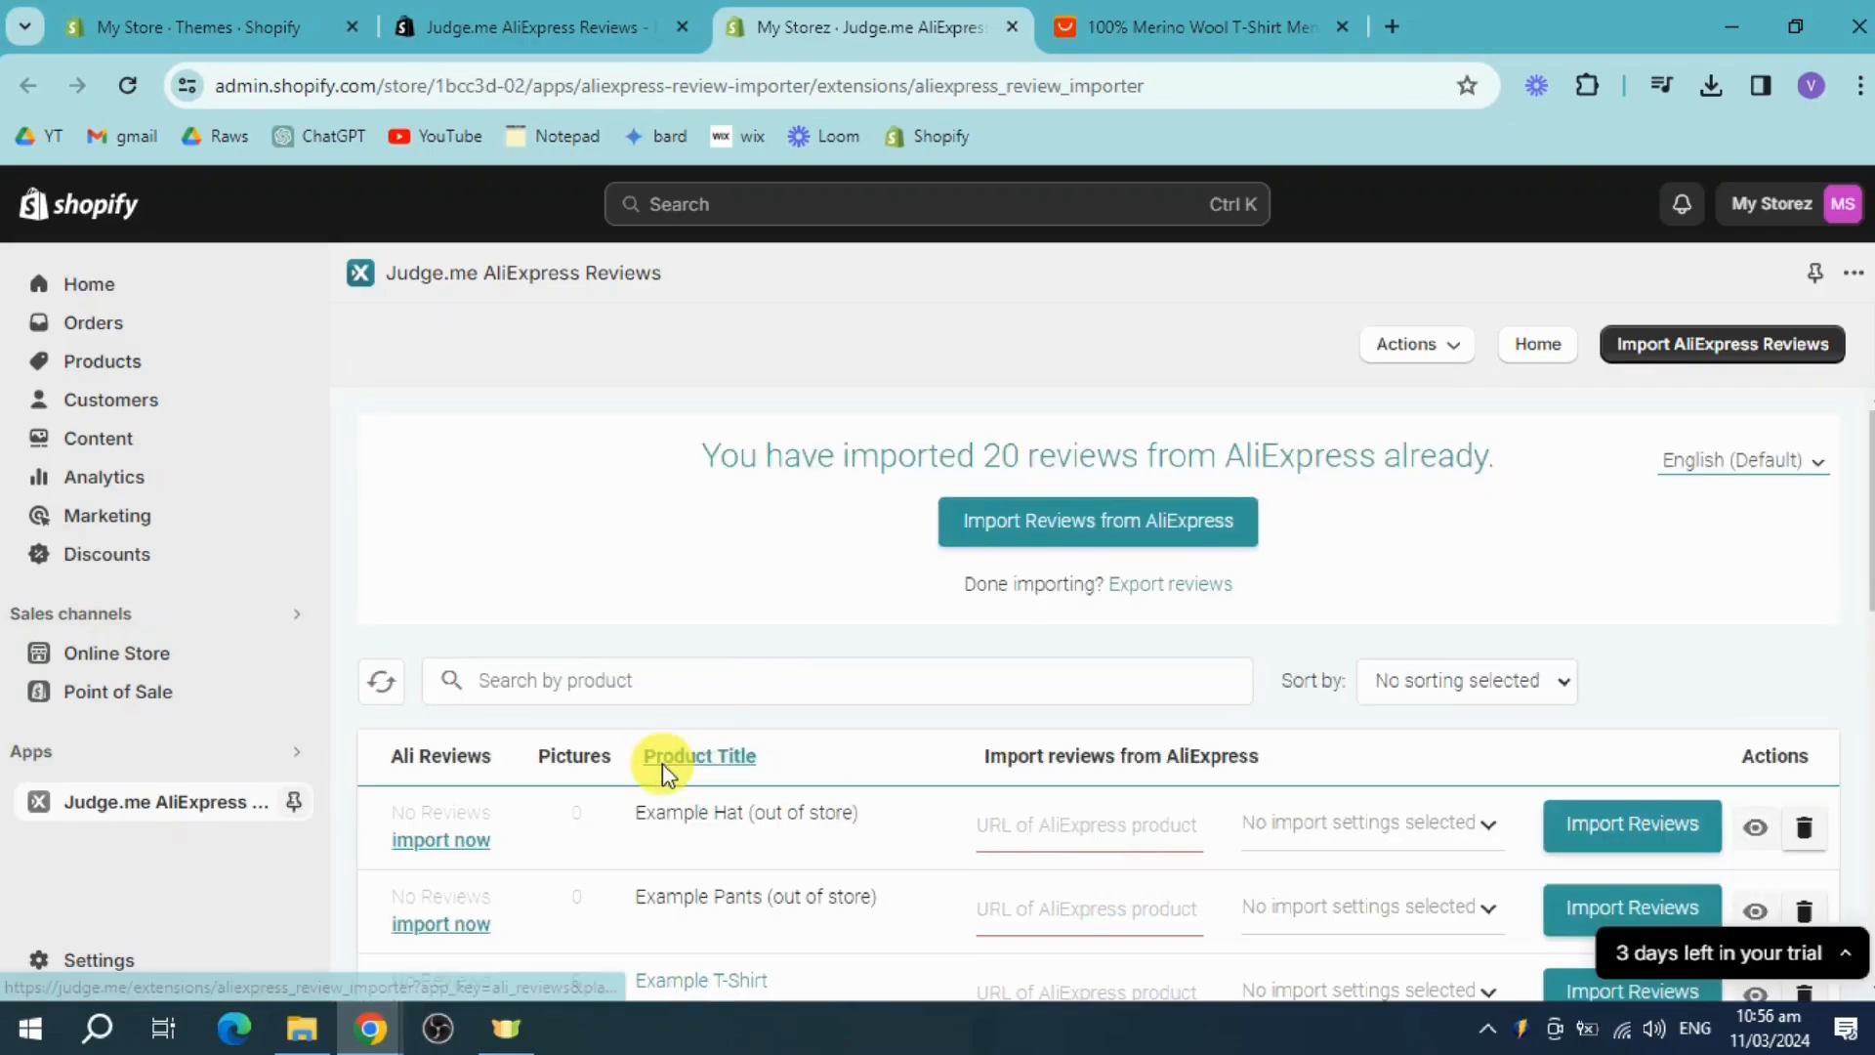
scroll(860, 664, down, 3)
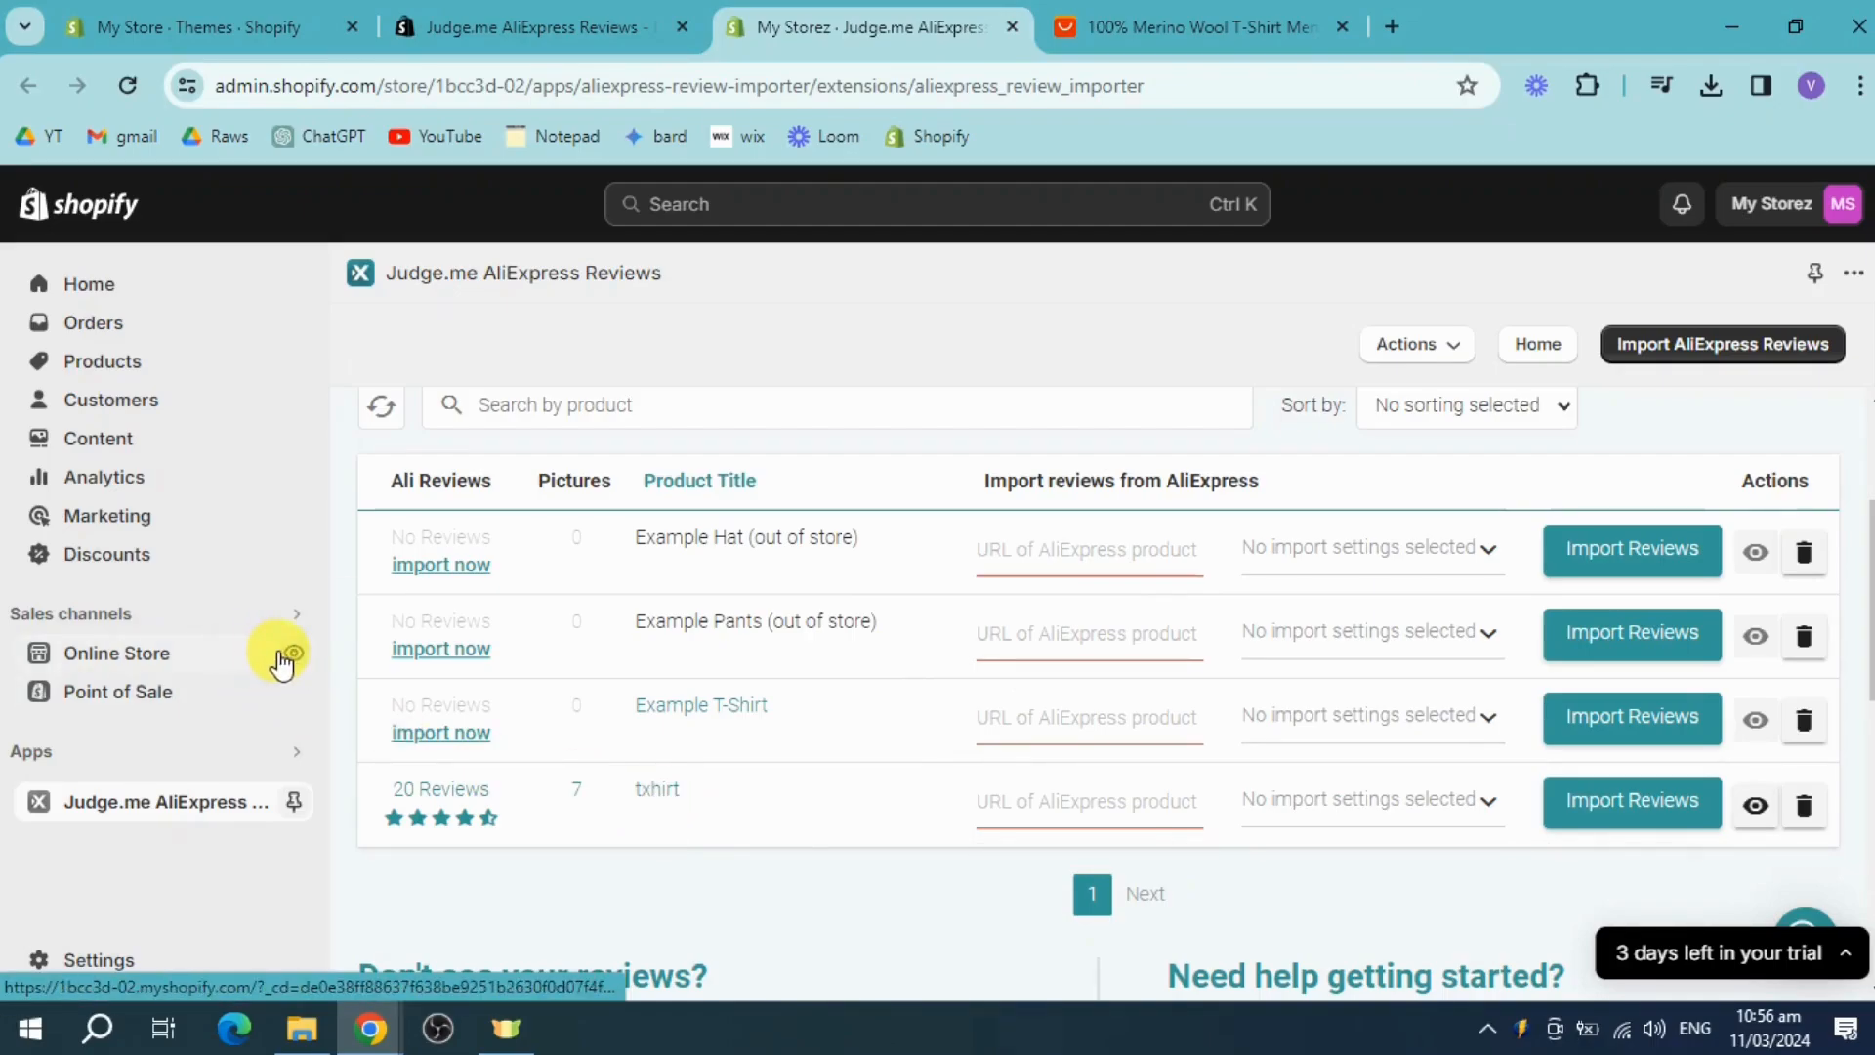
- Open the live online store and check the txhirt product page for the imported reviews
click(289, 653)
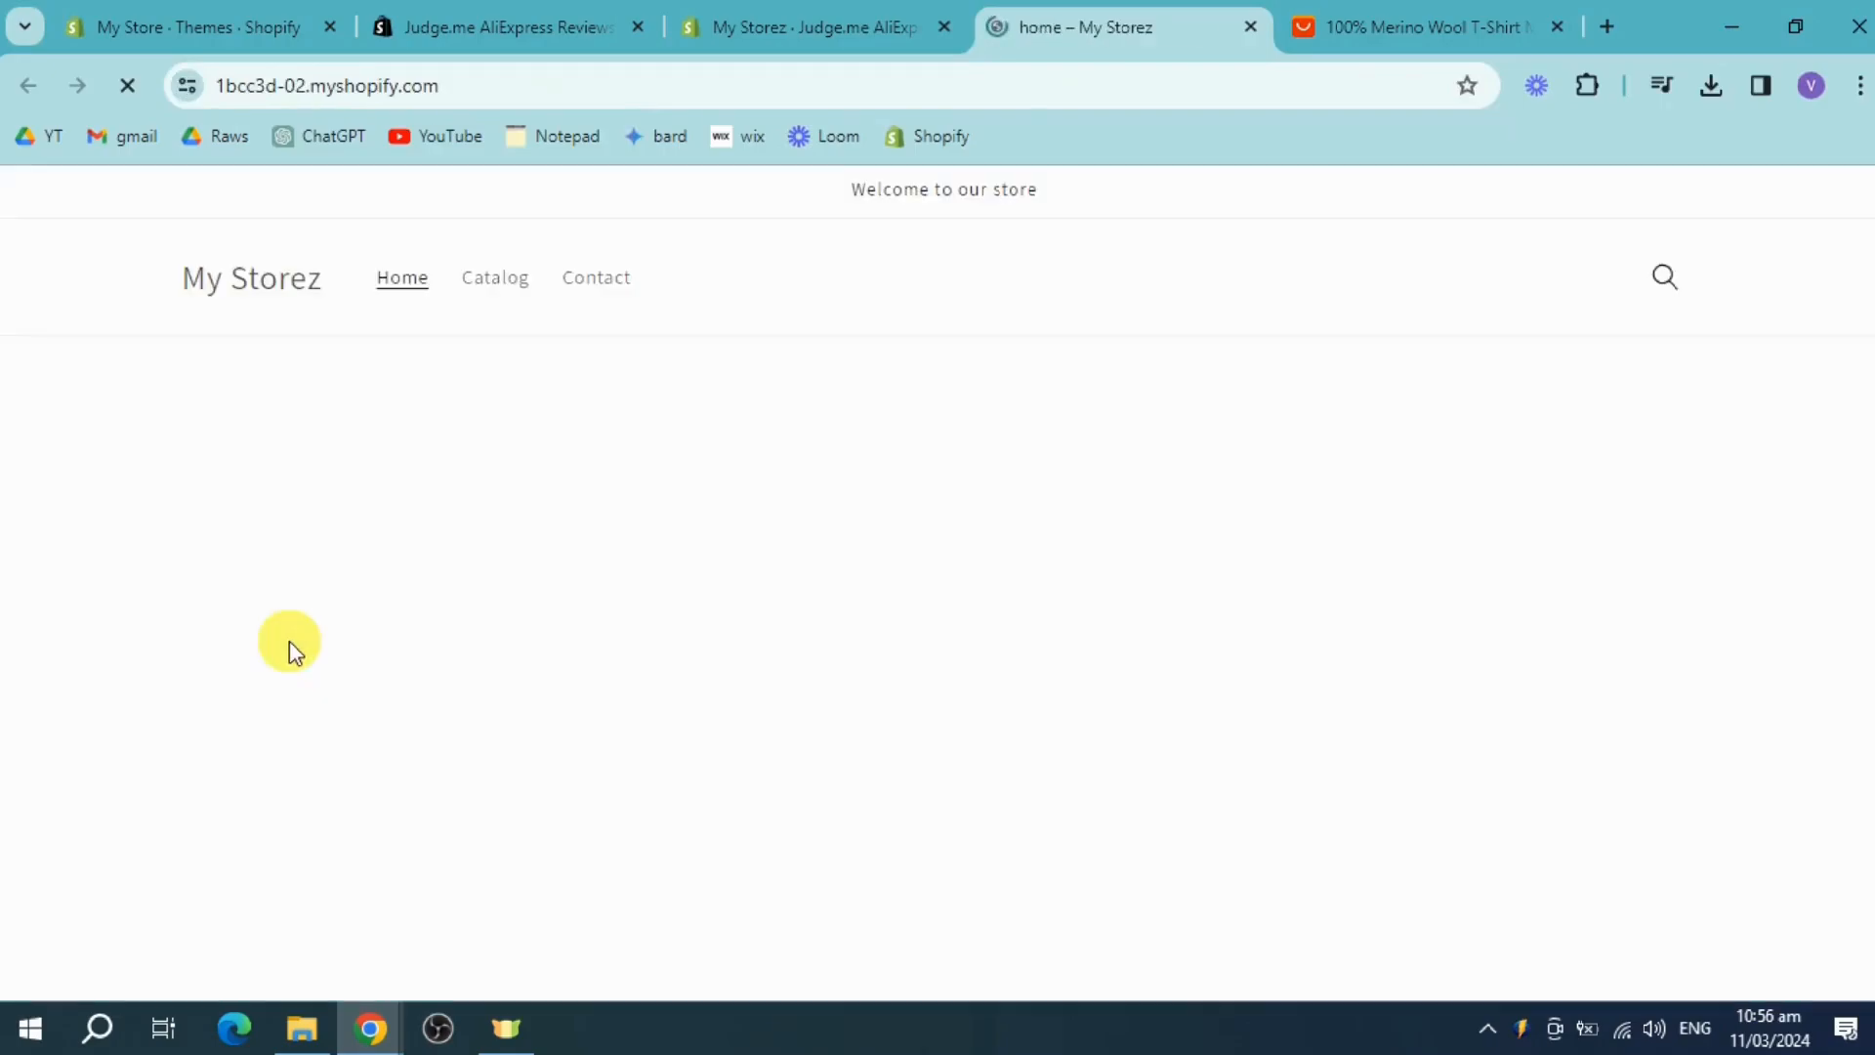
scroll(1005, 553, down, 8)
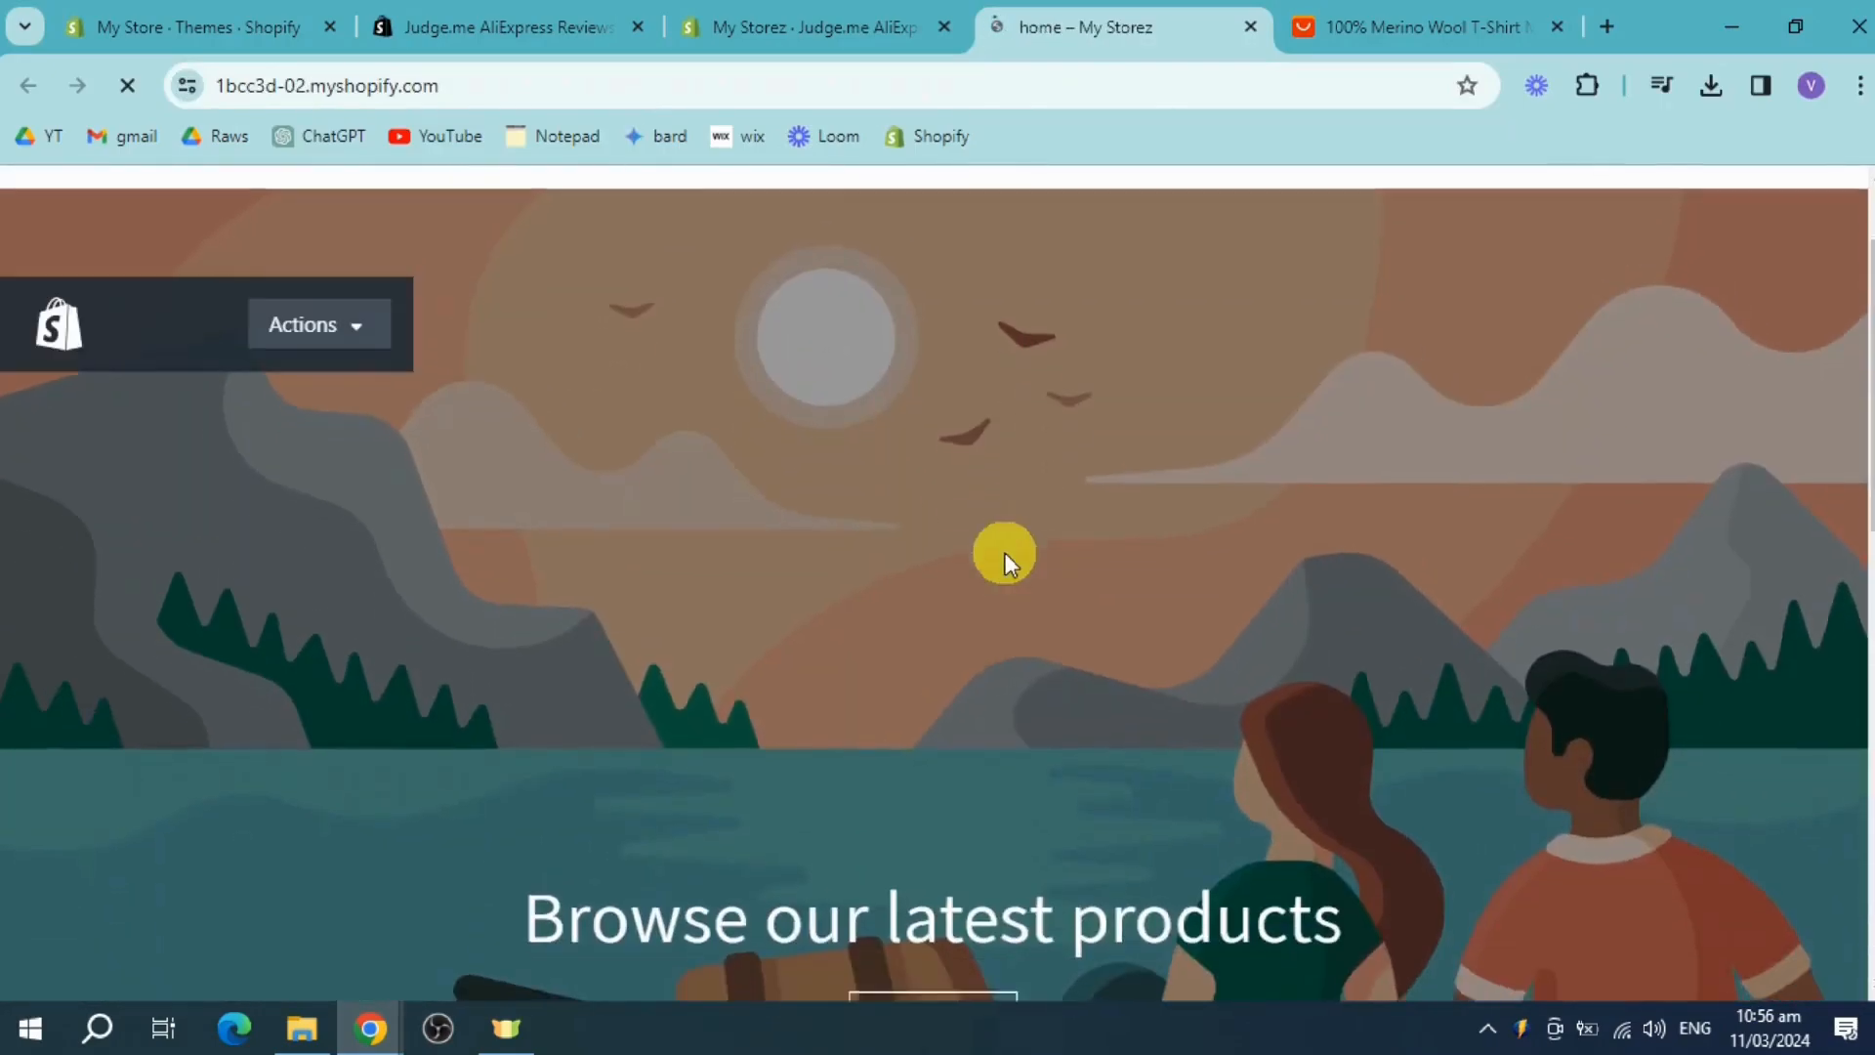
scroll(1003, 576, down, 3)
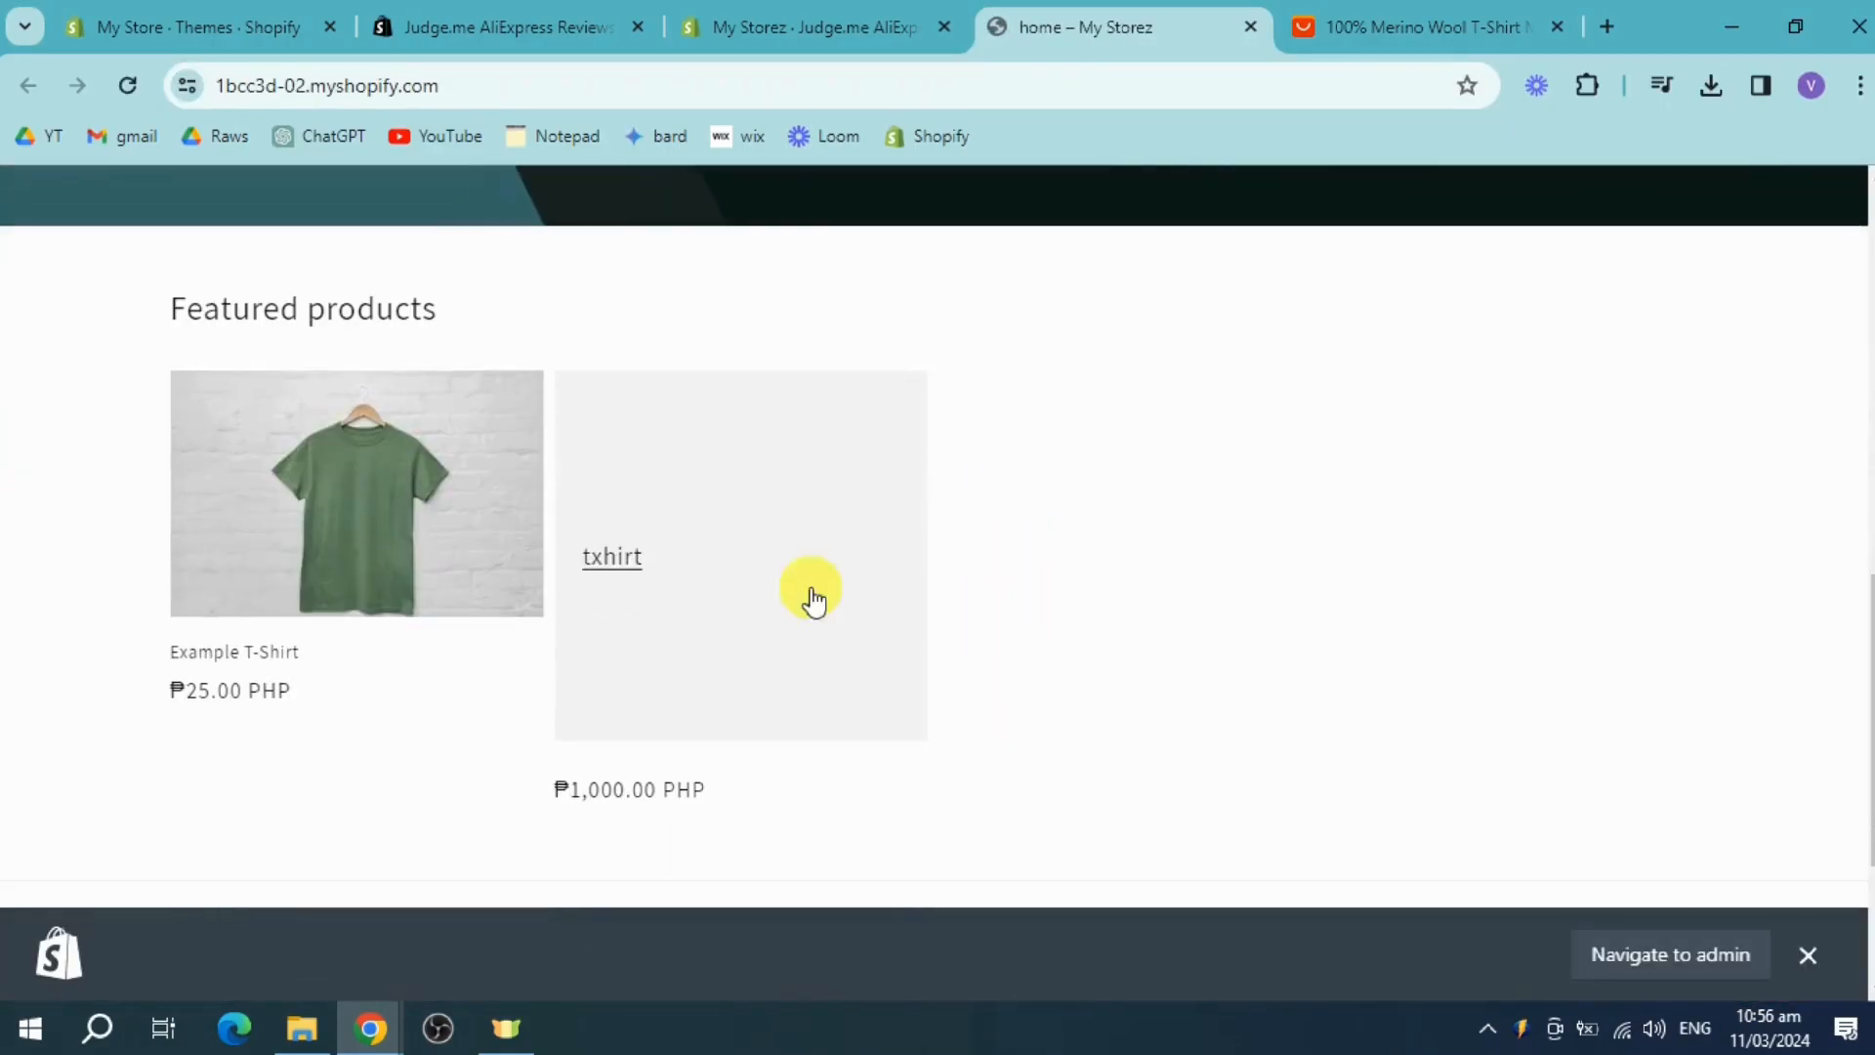
click(749, 584)
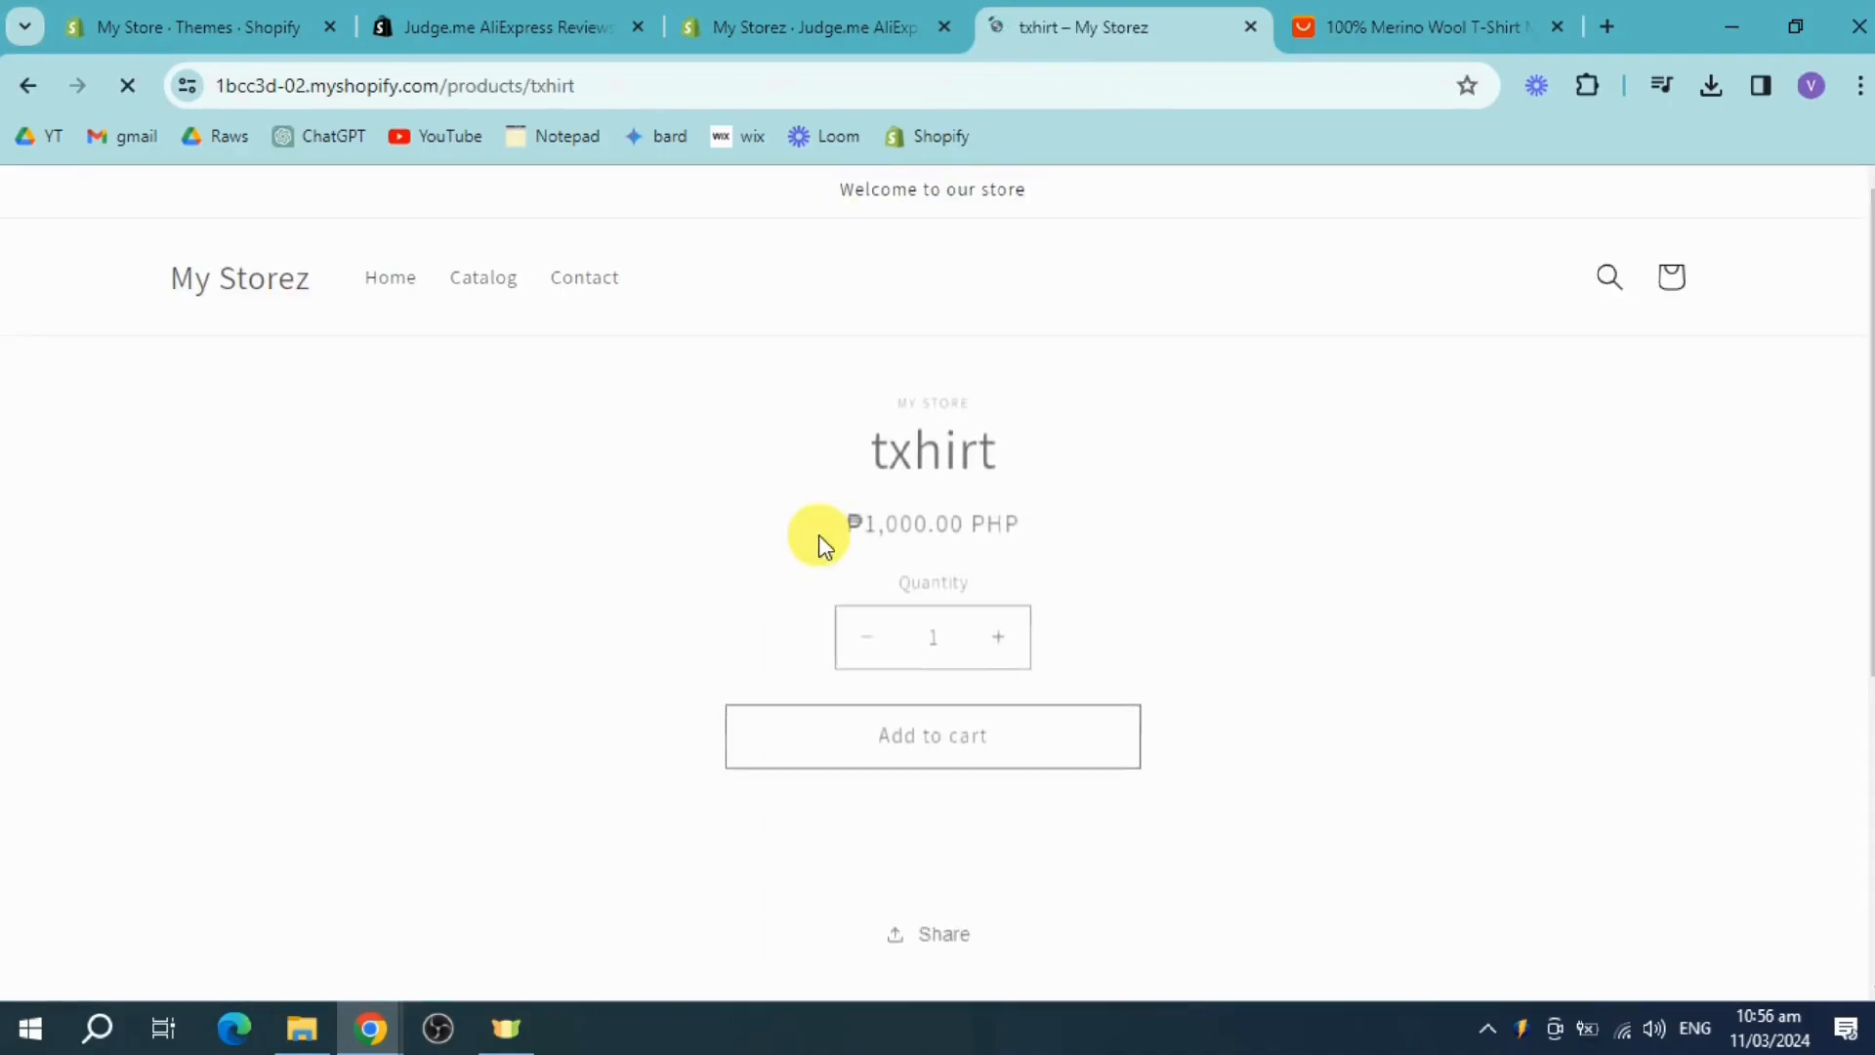
scroll(1578, 595, down, 5)
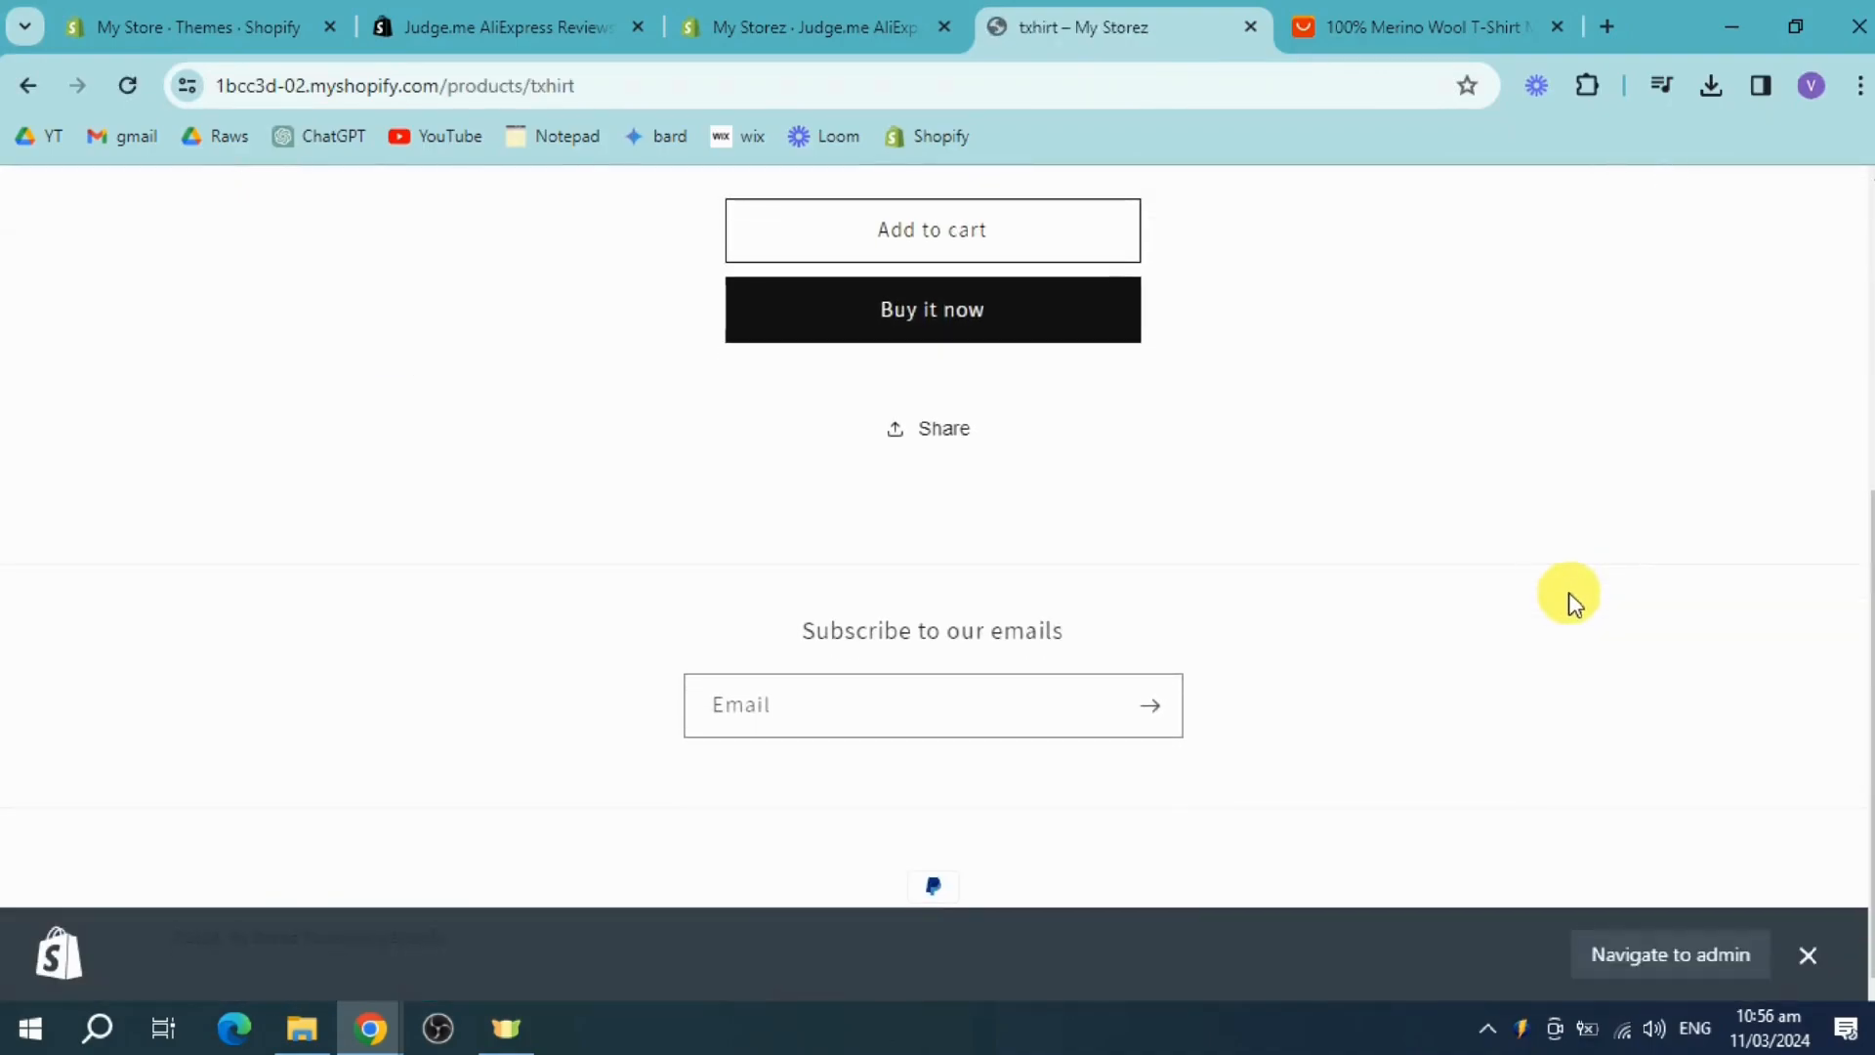
scroll(1495, 649, up, 5)
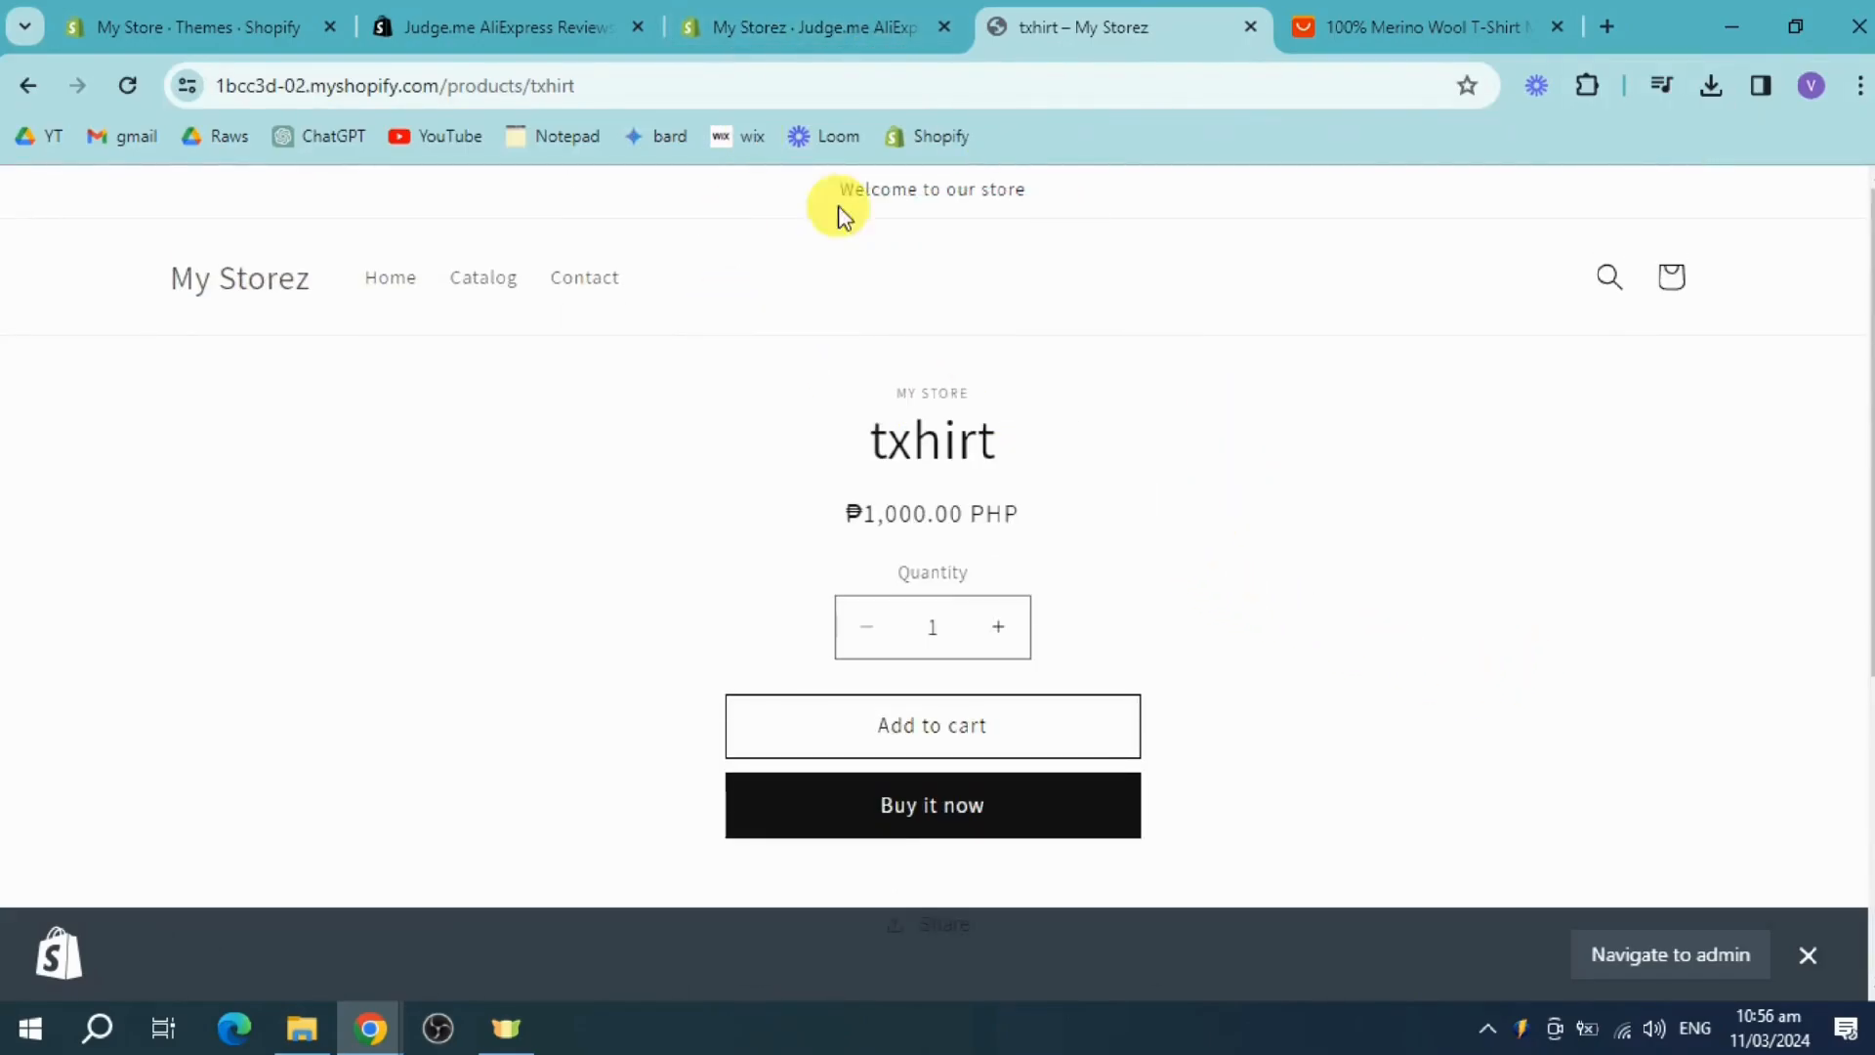
- Return to the Shopify admin and open the store's current Dawn theme for customization
click(827, 25)
click(119, 654)
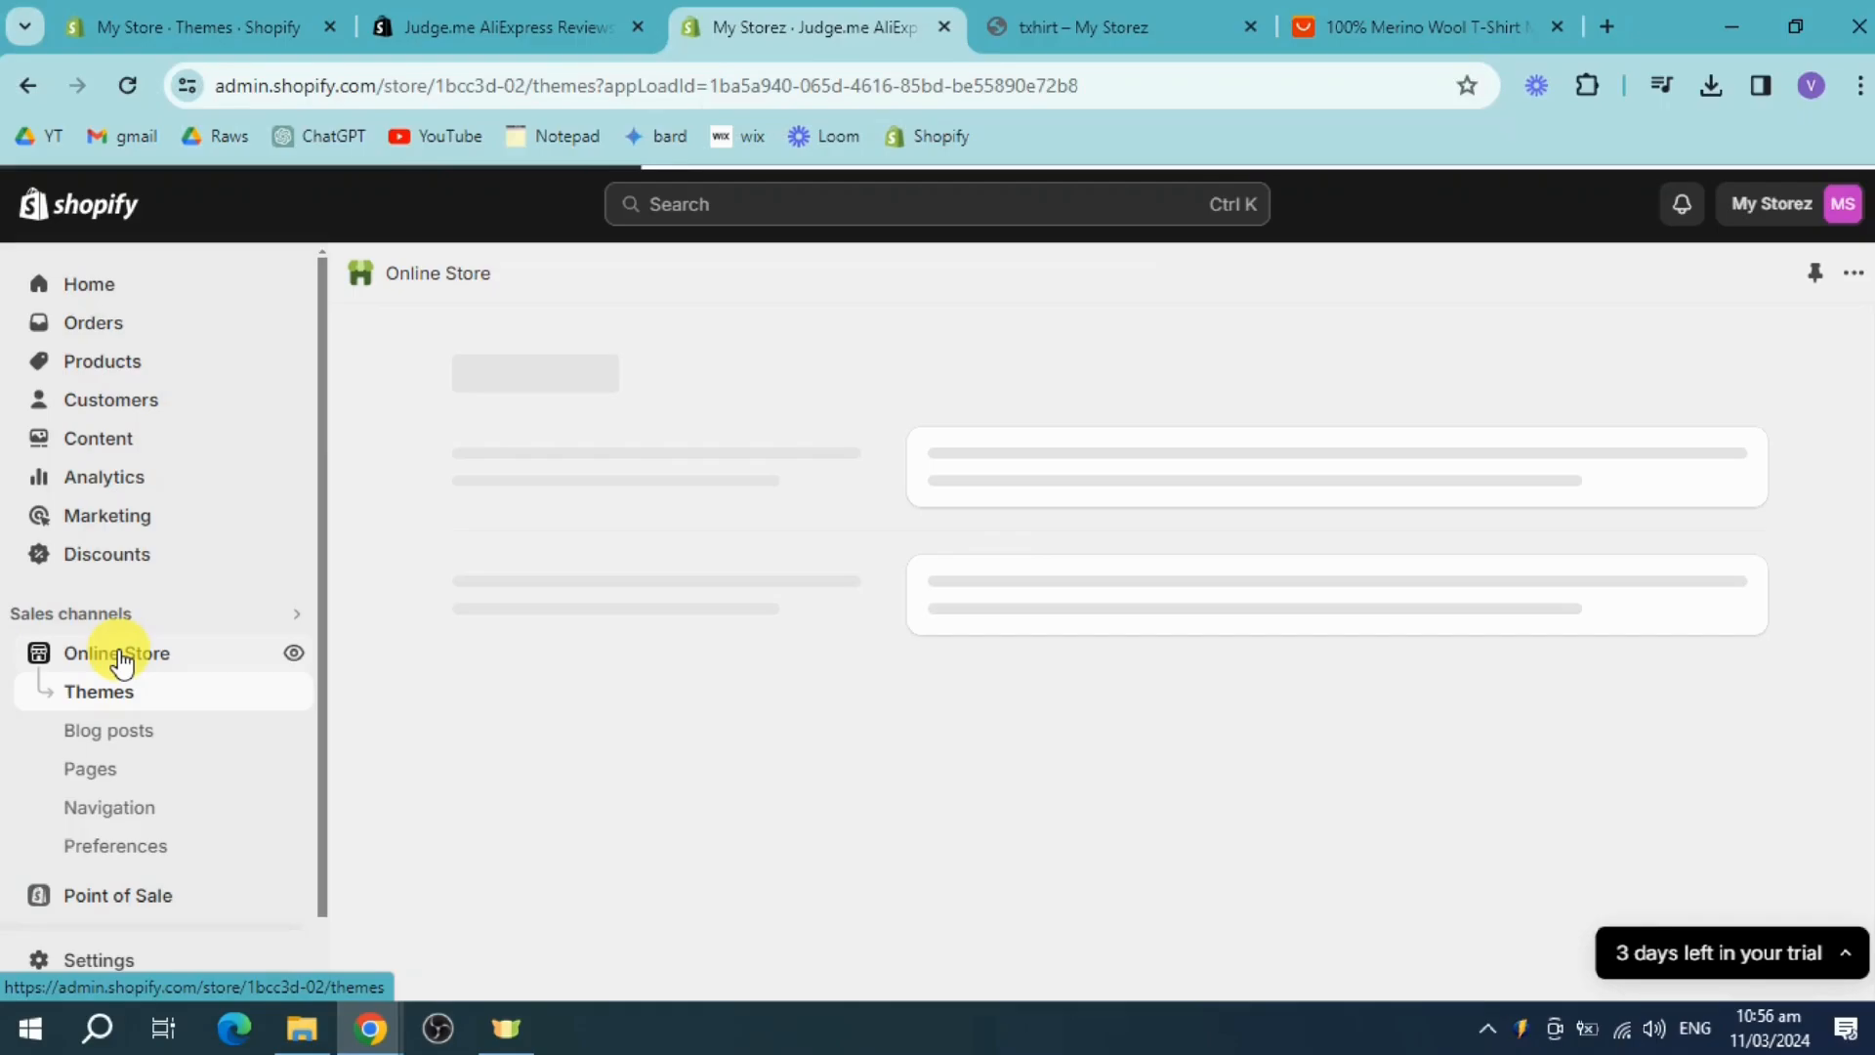
scroll(1855, 683, down, 3)
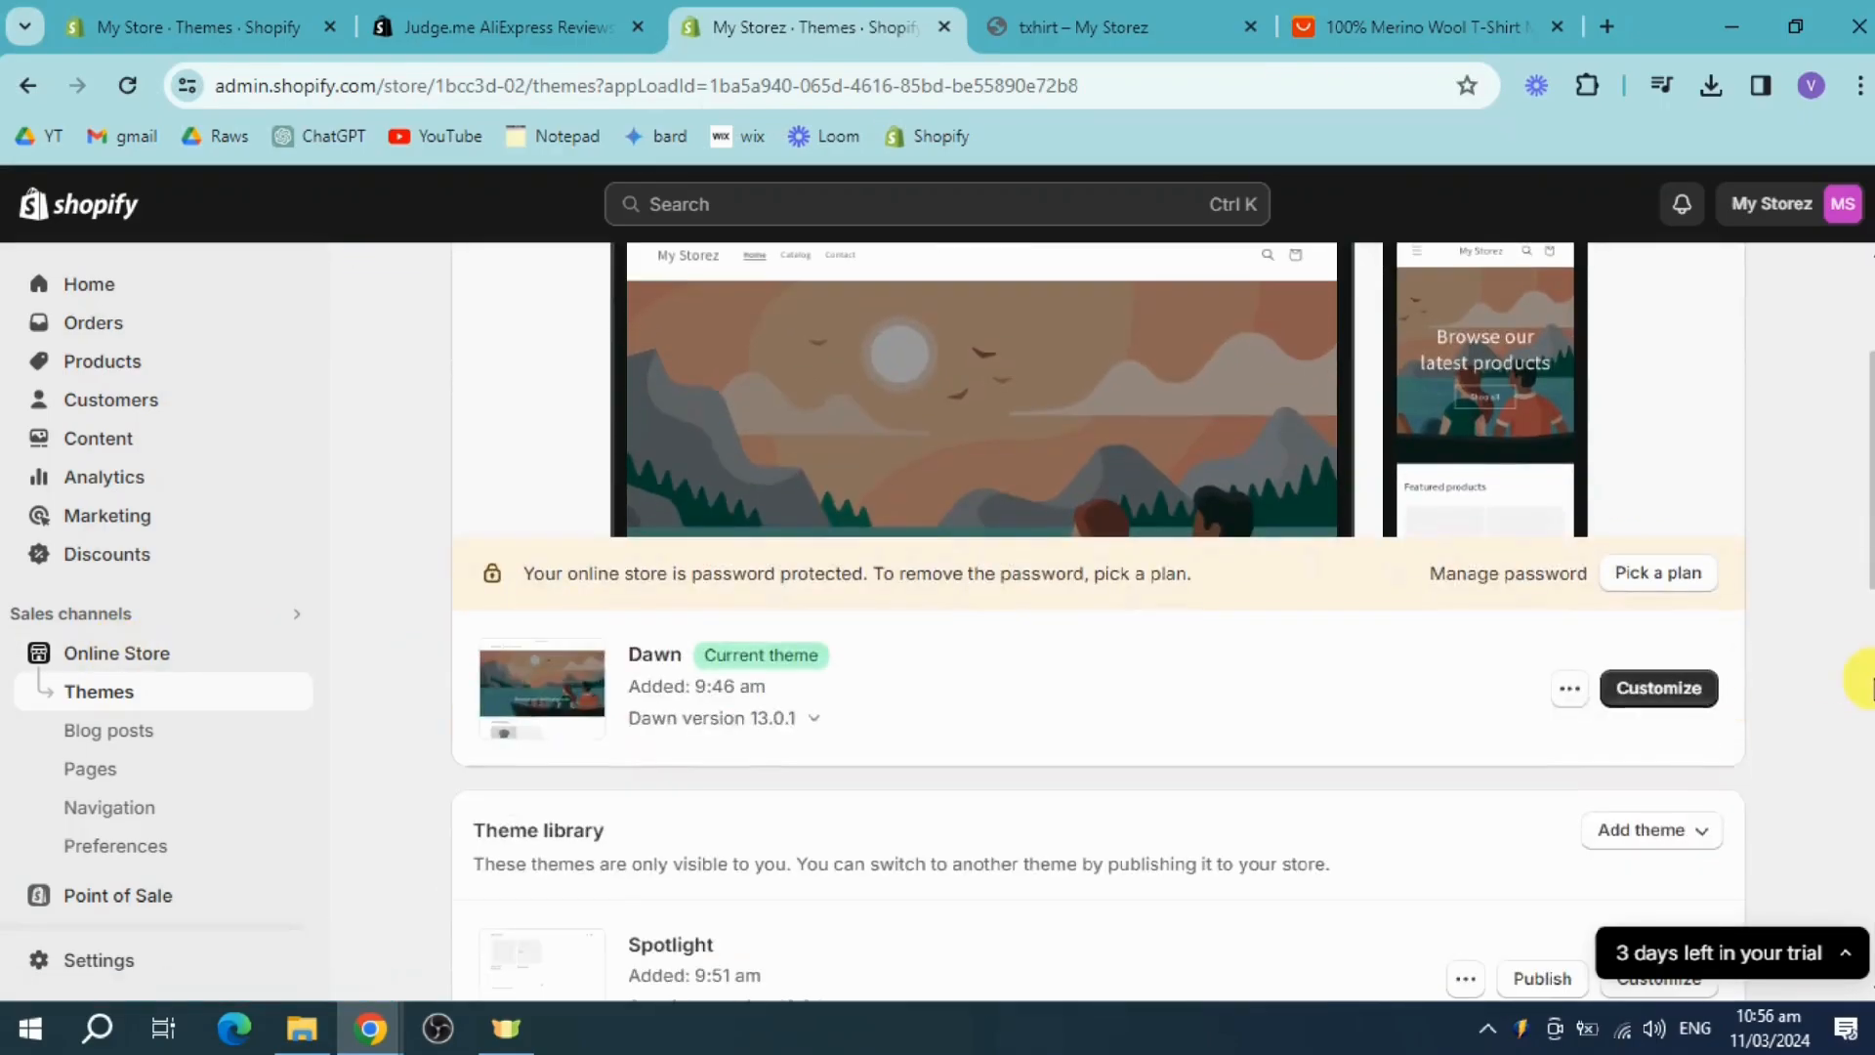
click(1663, 688)
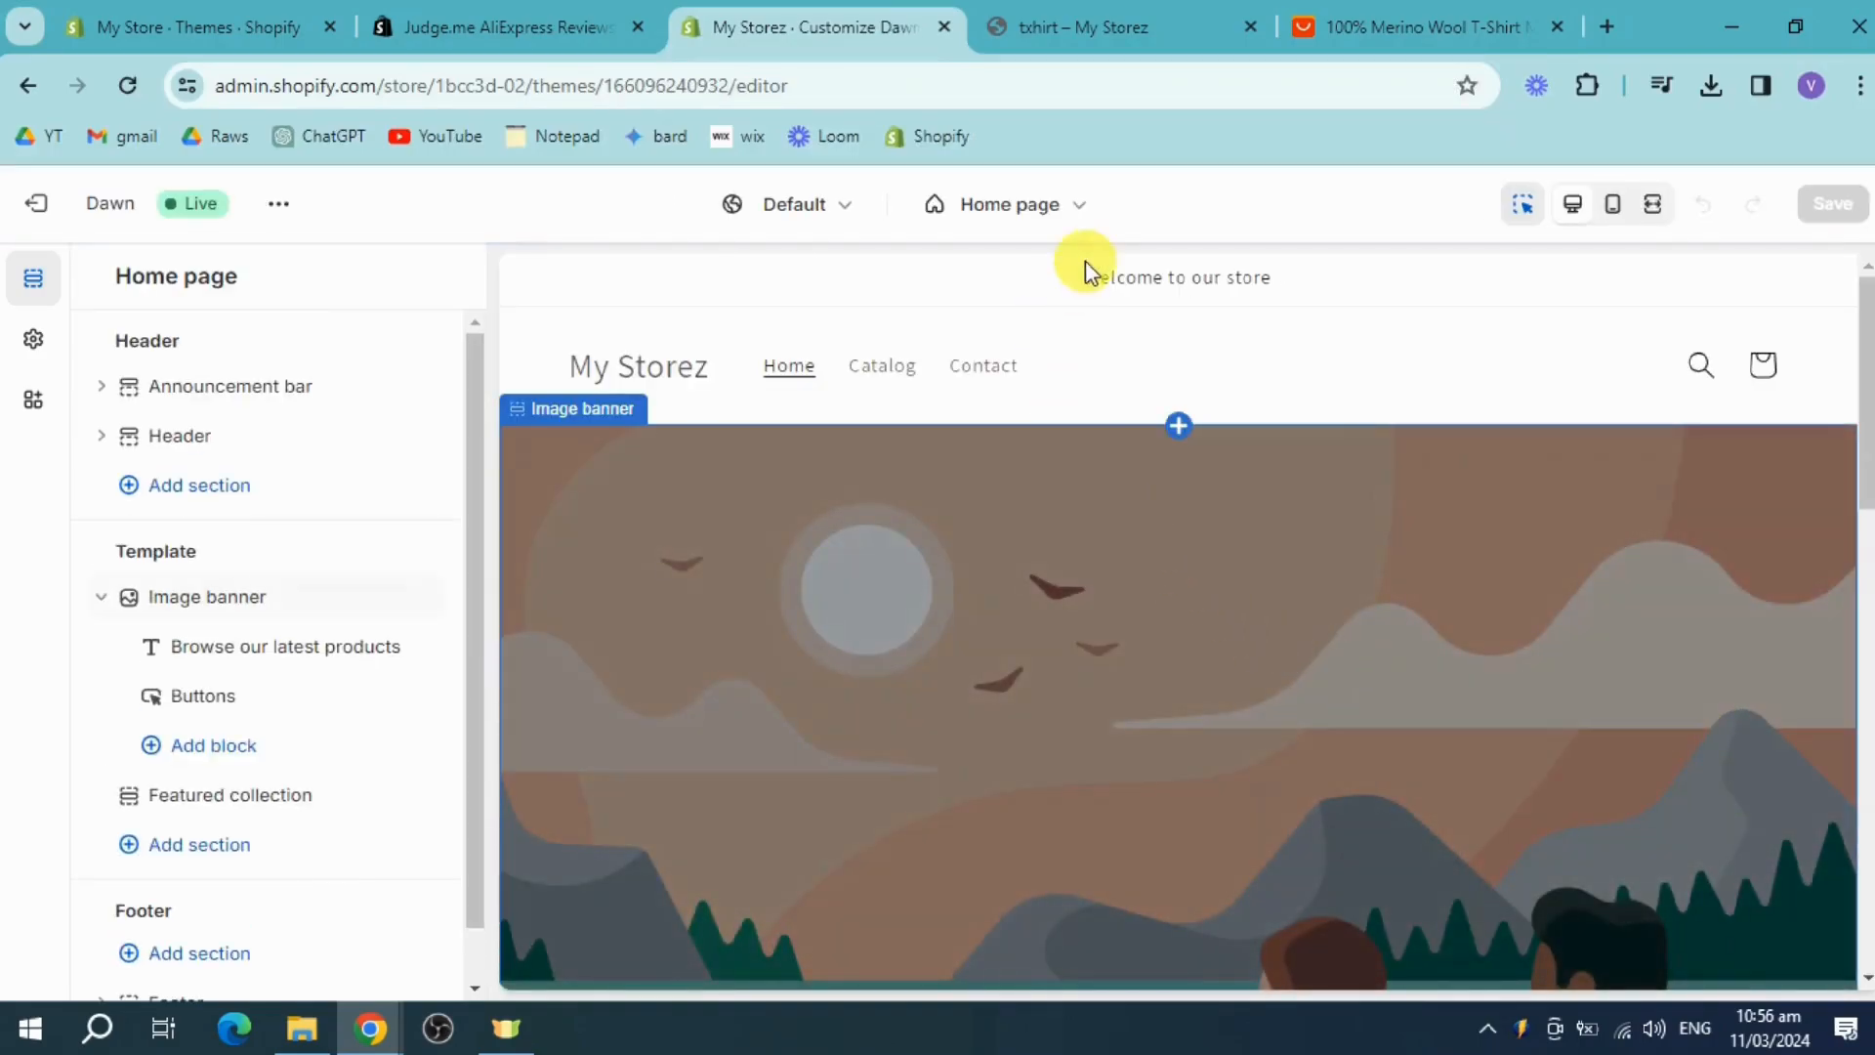
- Switch the theme editor to the Default product template and look over the txhirt page preview
click(1058, 208)
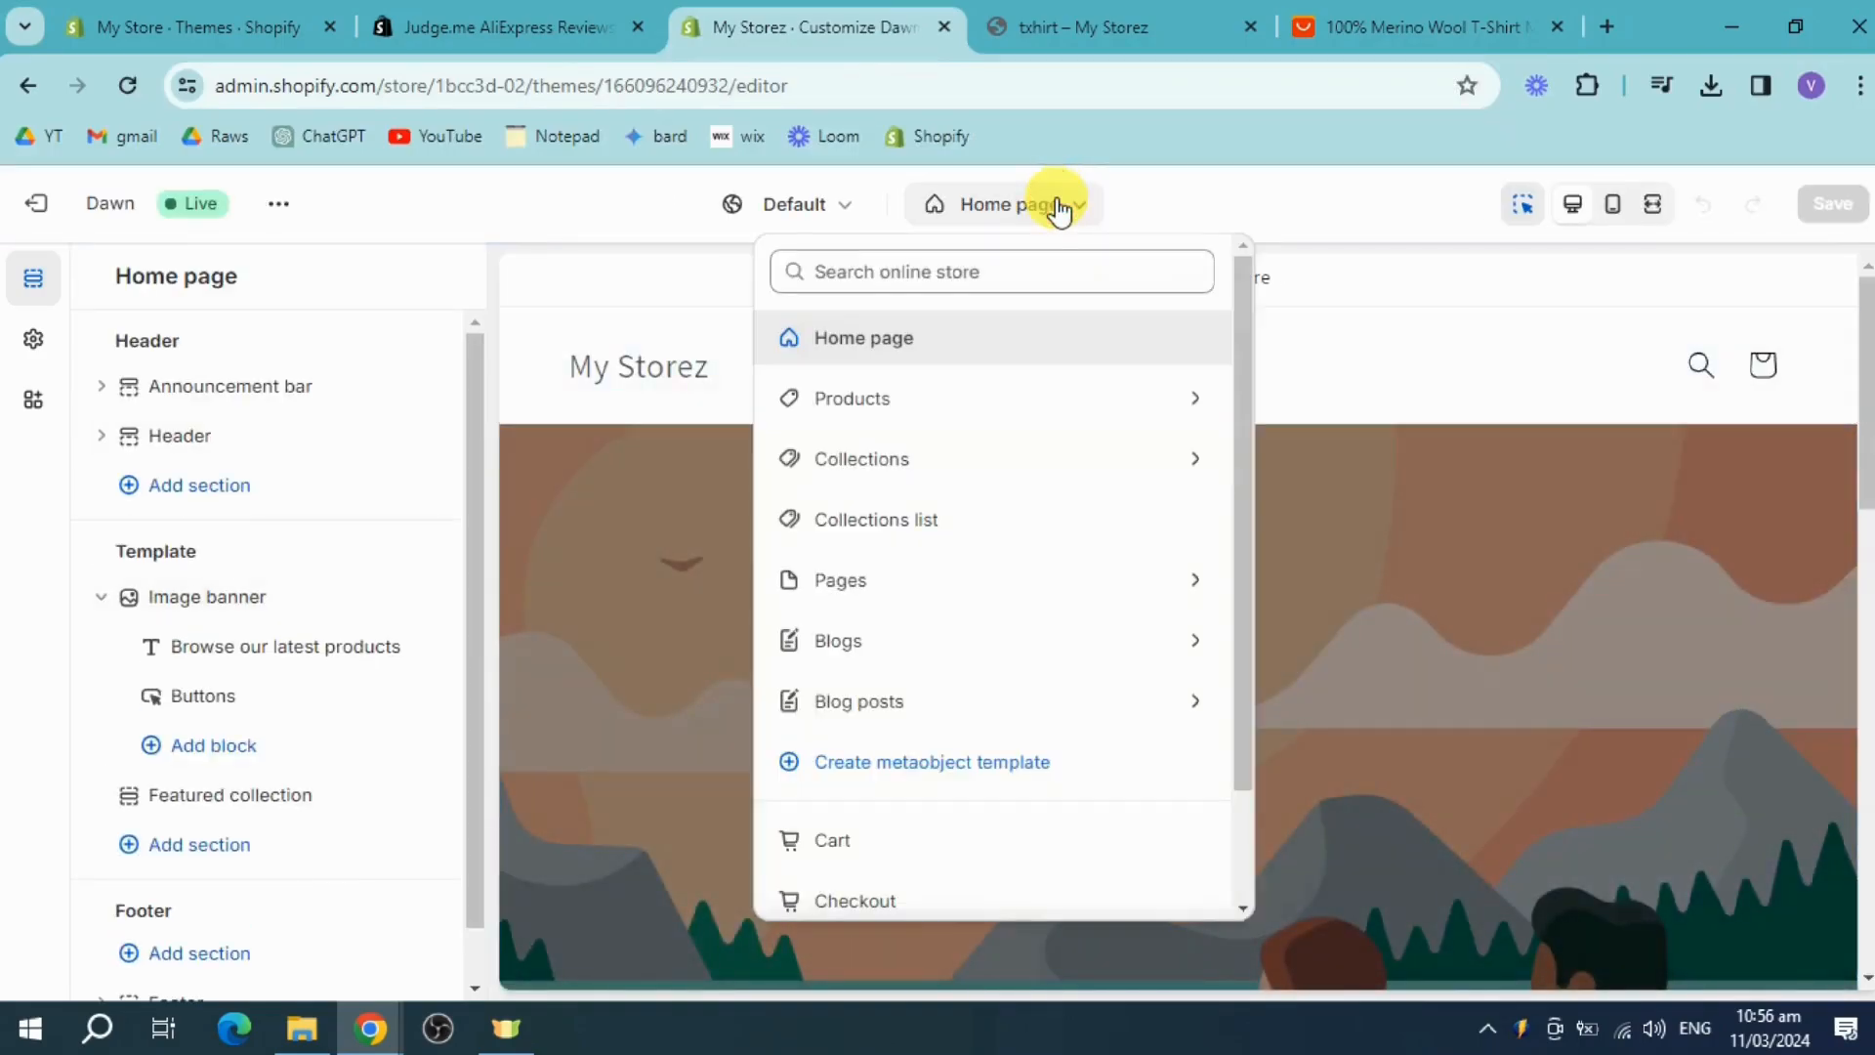
click(1051, 398)
click(1037, 406)
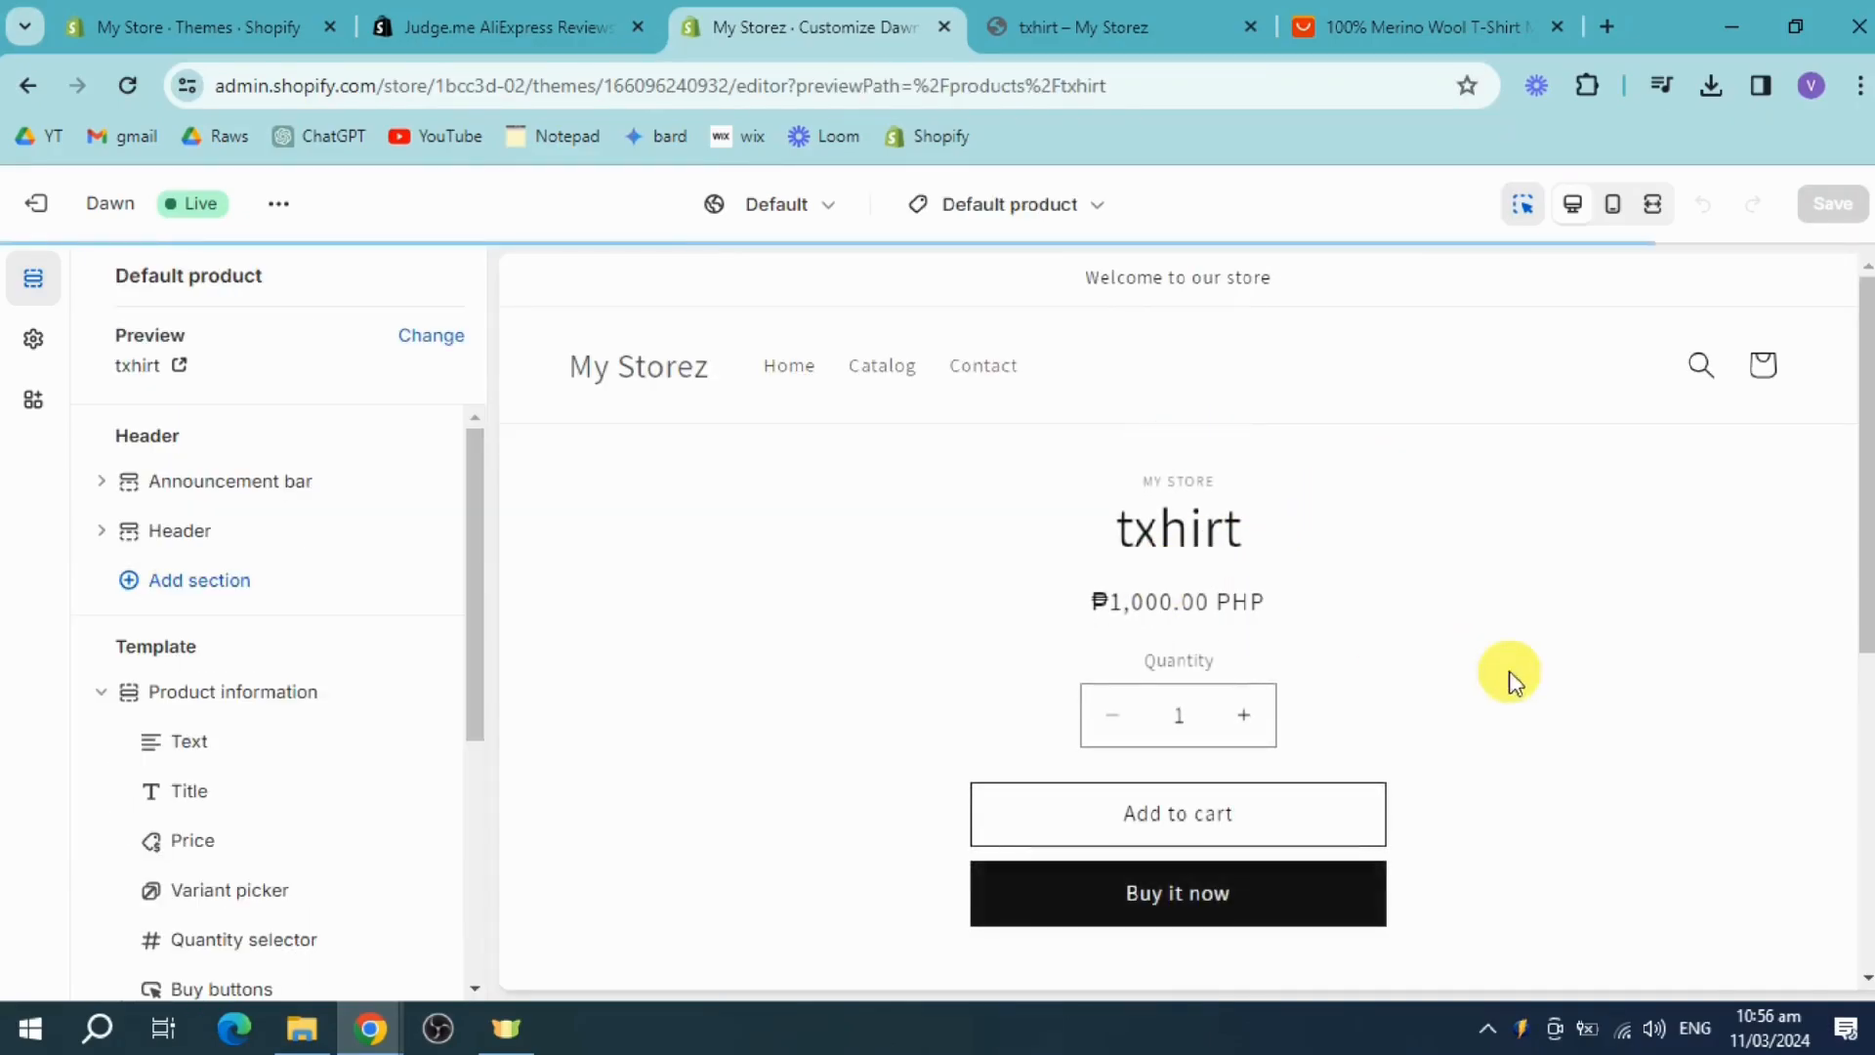
scroll(1514, 674, down, 2)
scroll(1535, 676, down, 3)
scroll(1535, 676, up, 3)
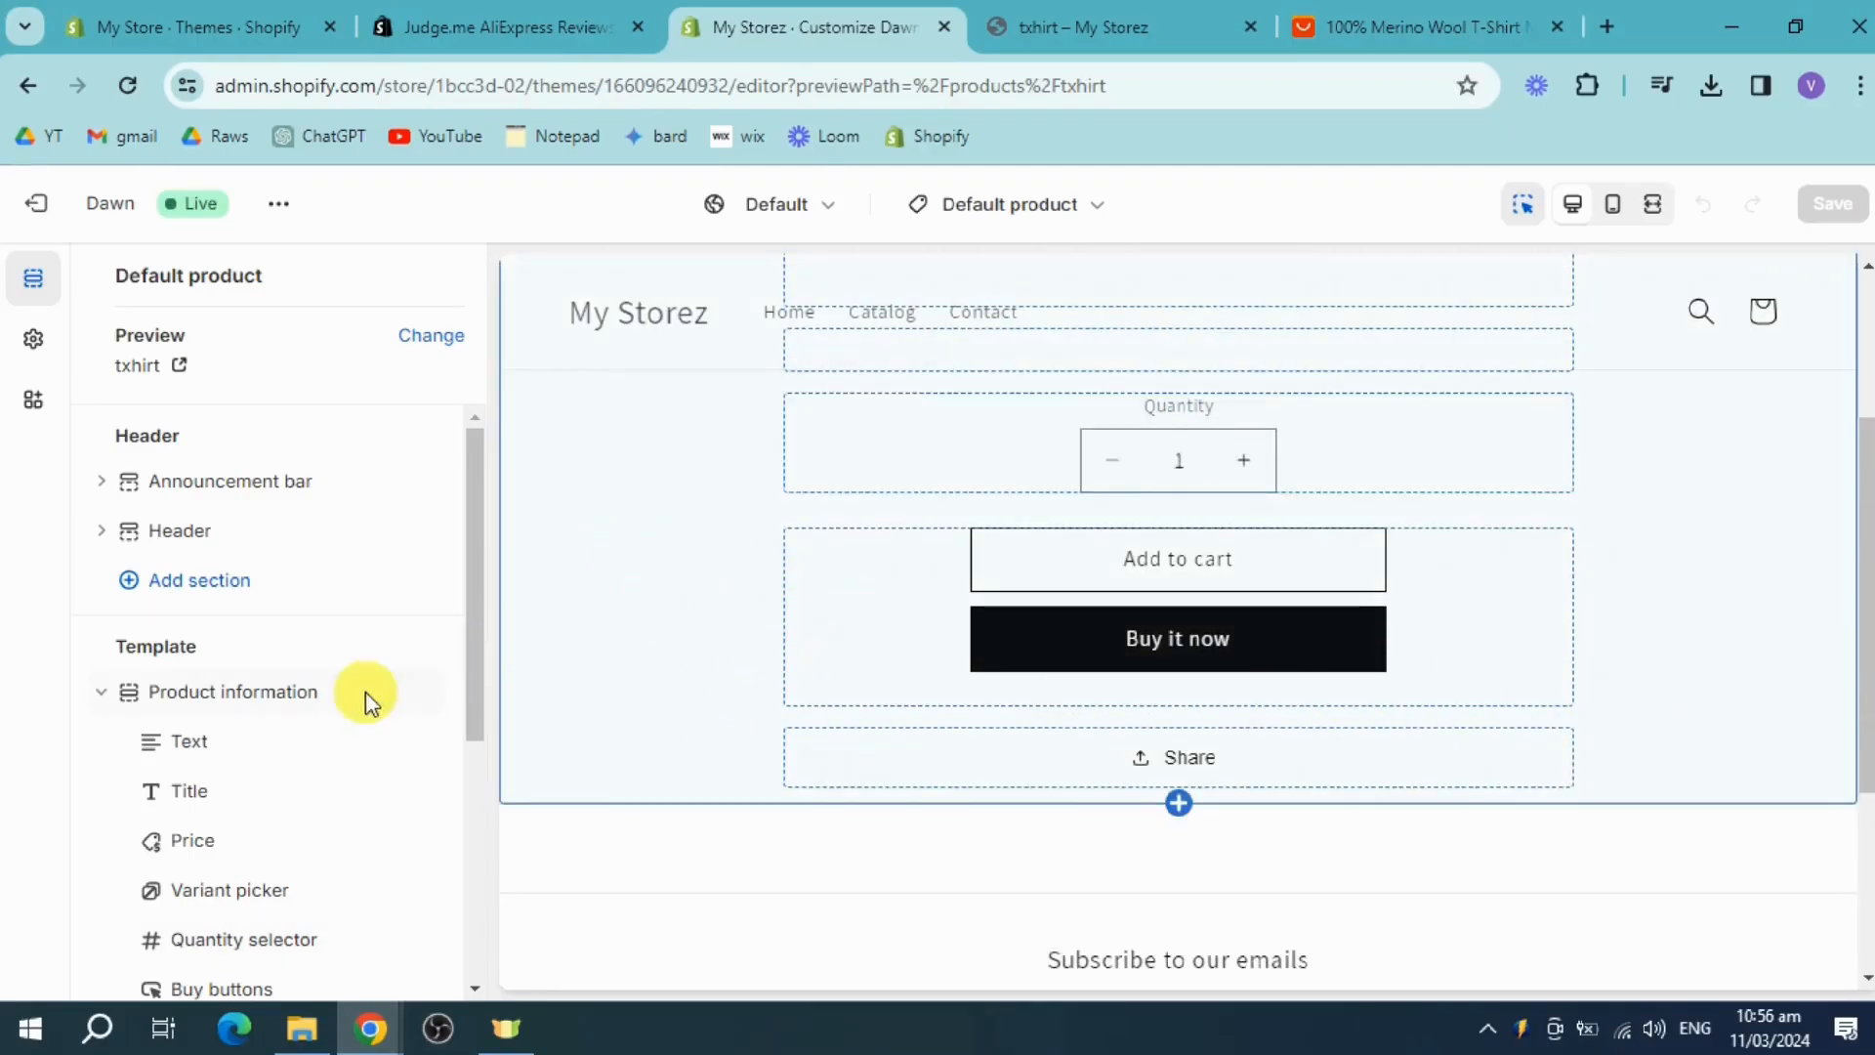
- Check which app sections the product template offers, and list the blocks that can be added to Product information
scroll(348, 713, down, 5)
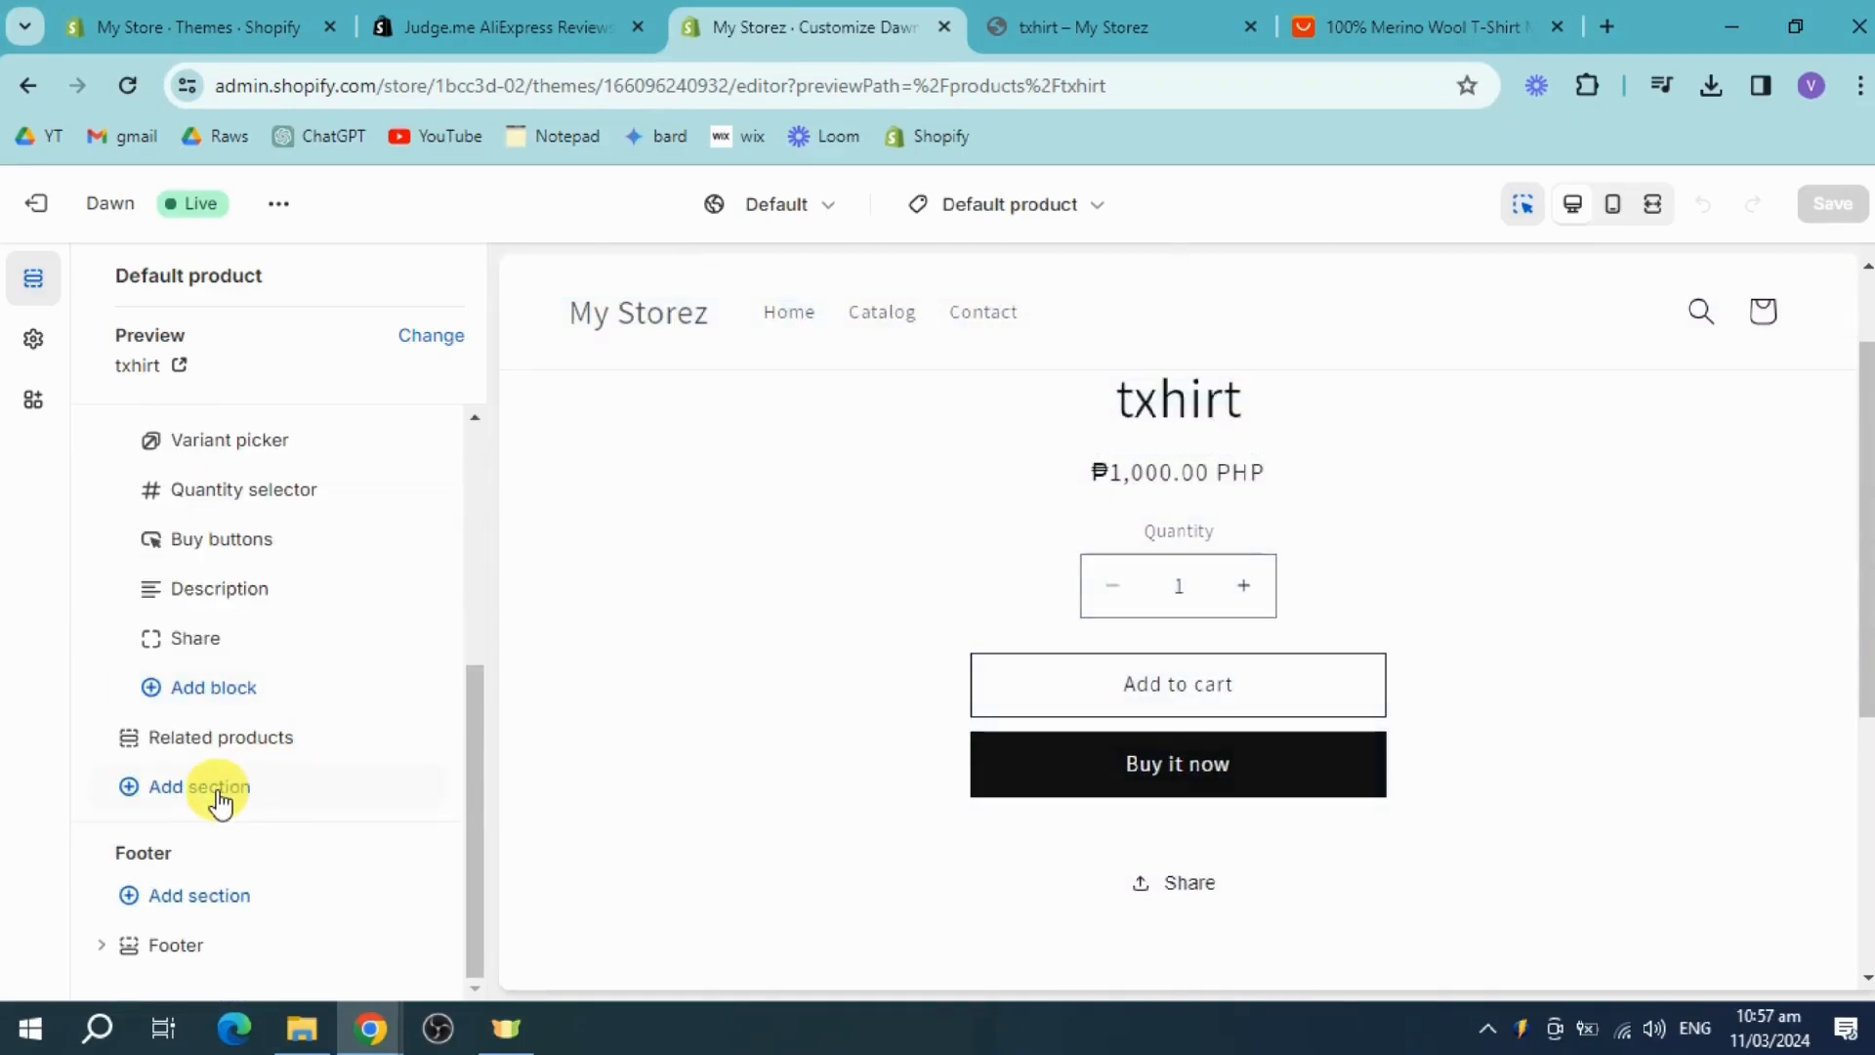
click(217, 789)
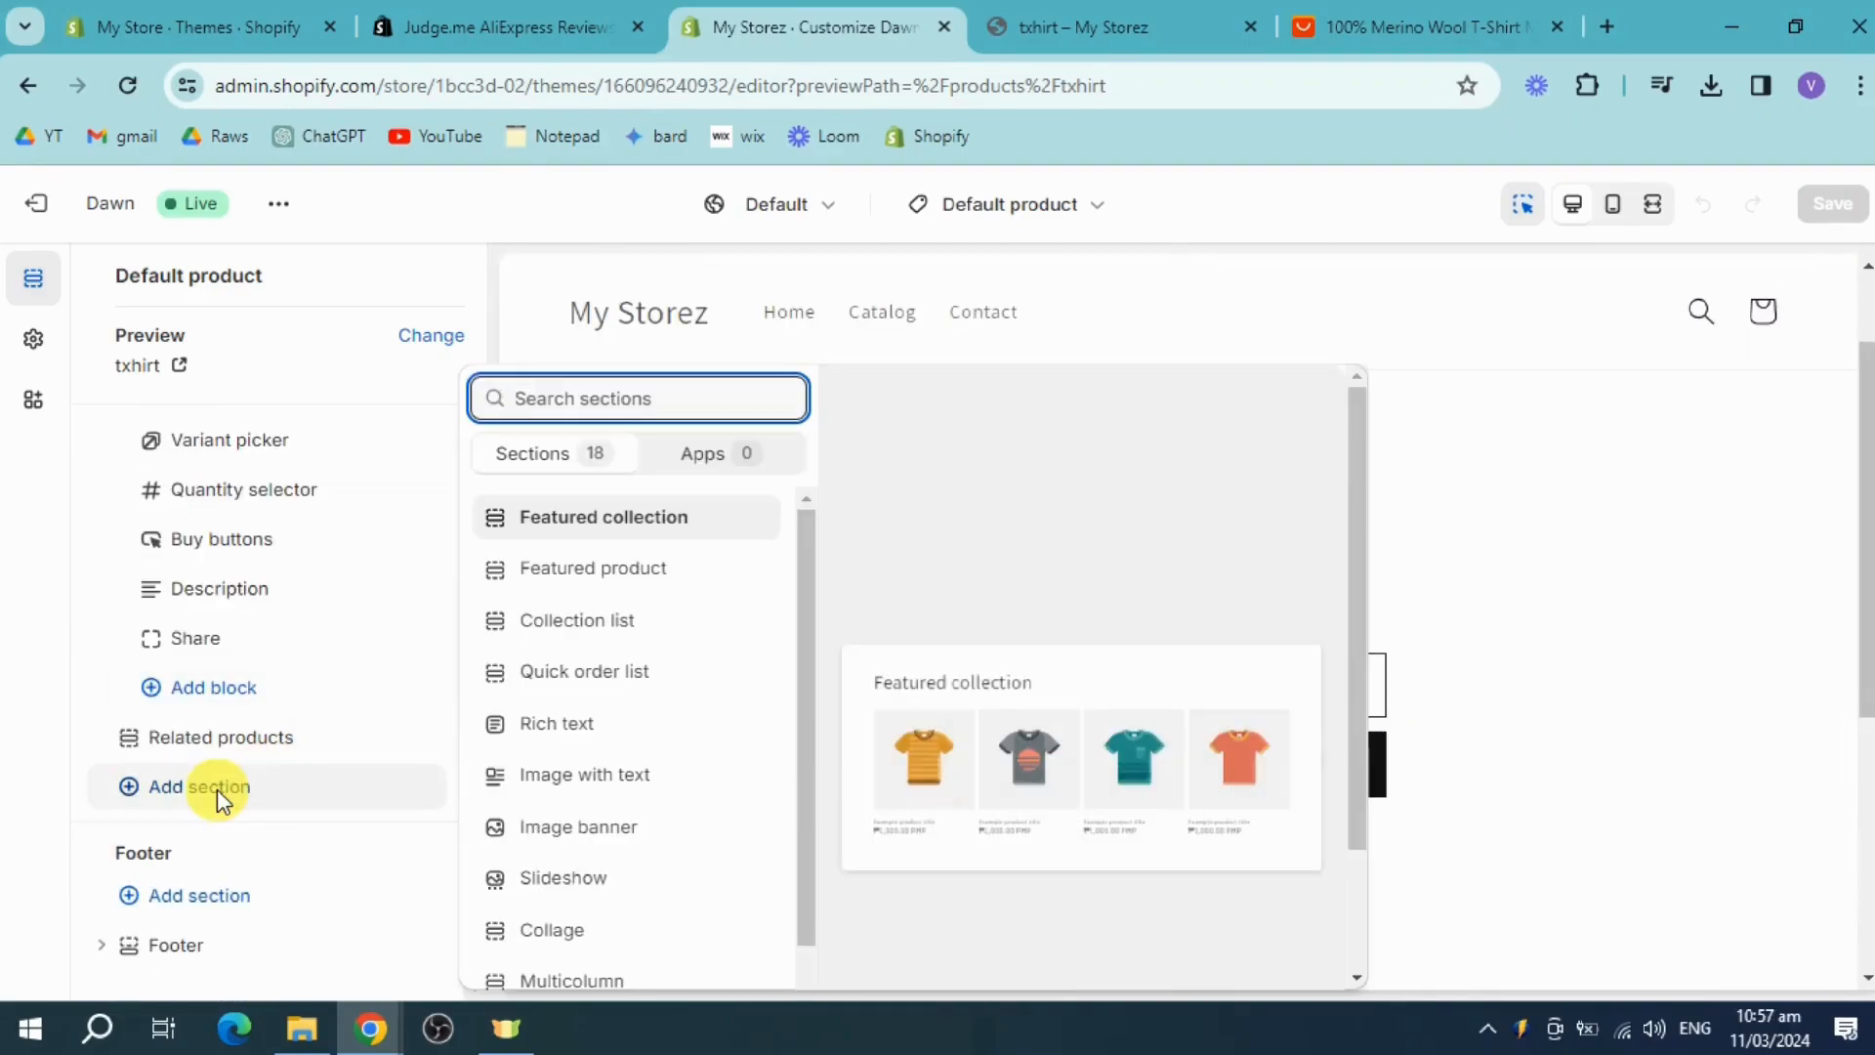
click(705, 457)
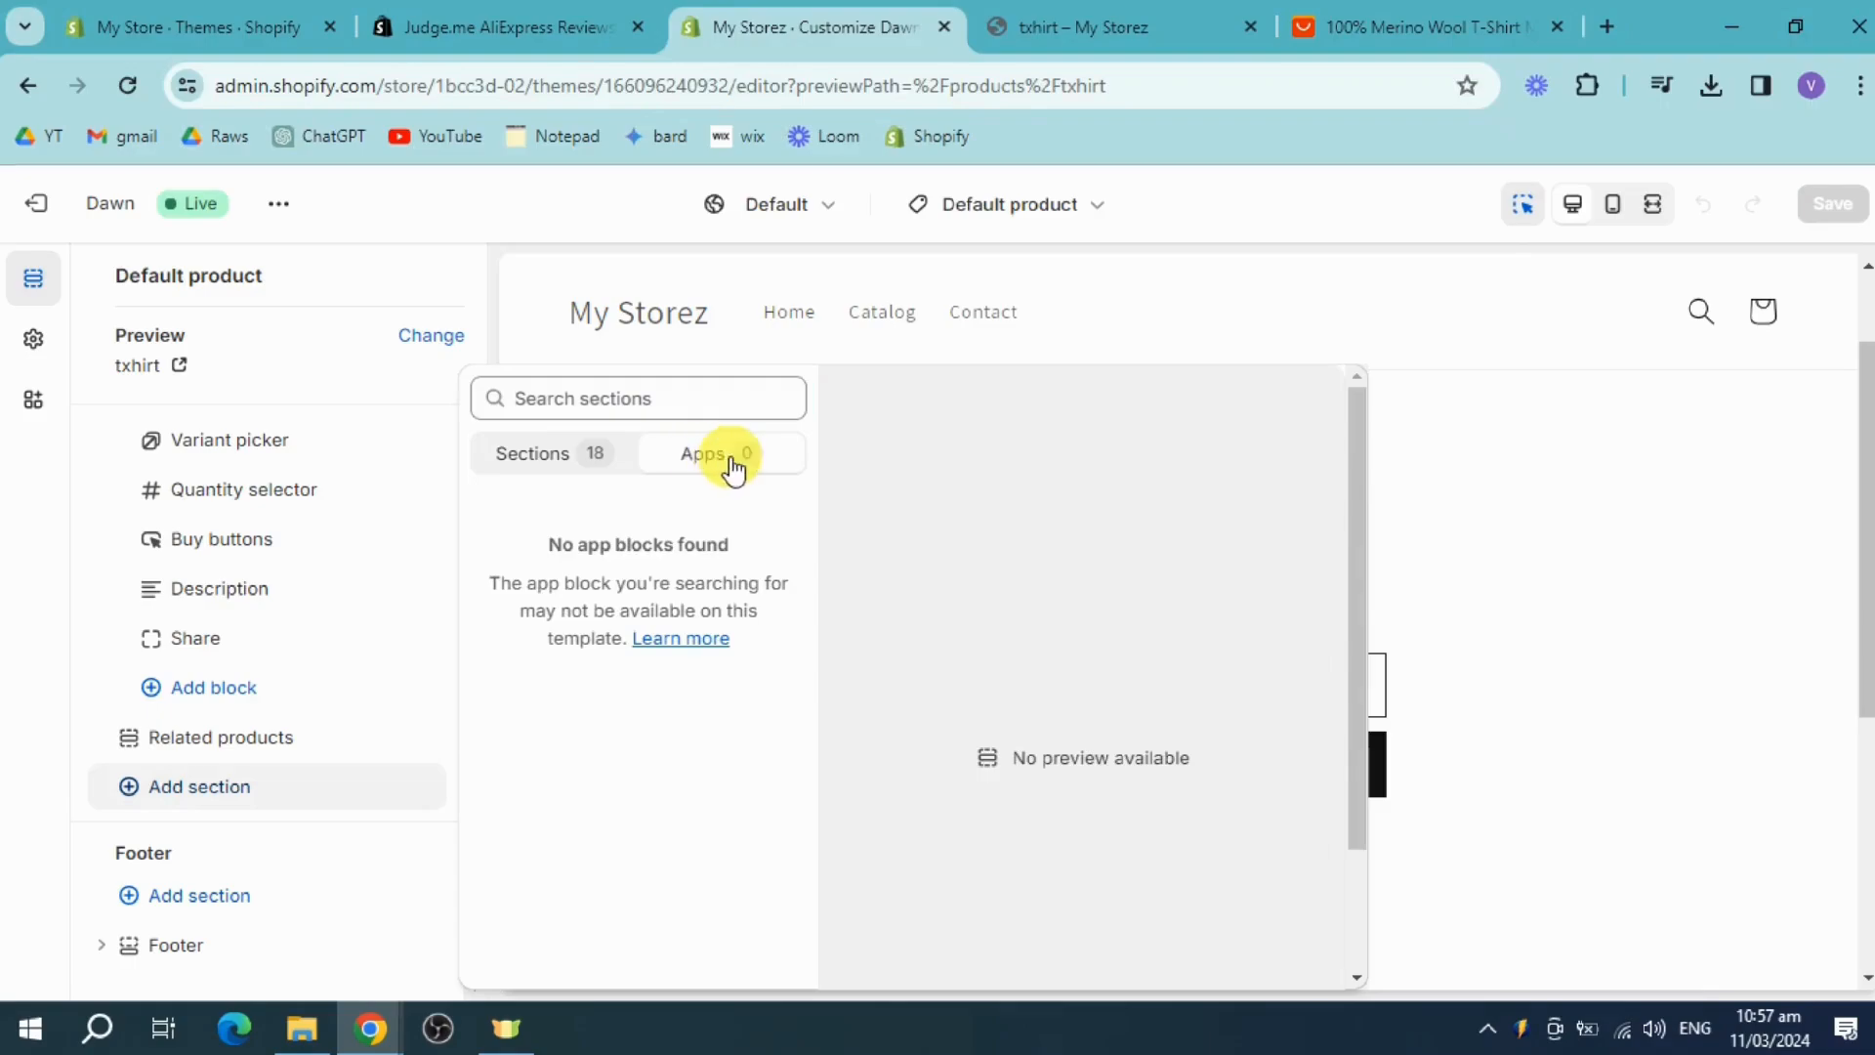
click(211, 690)
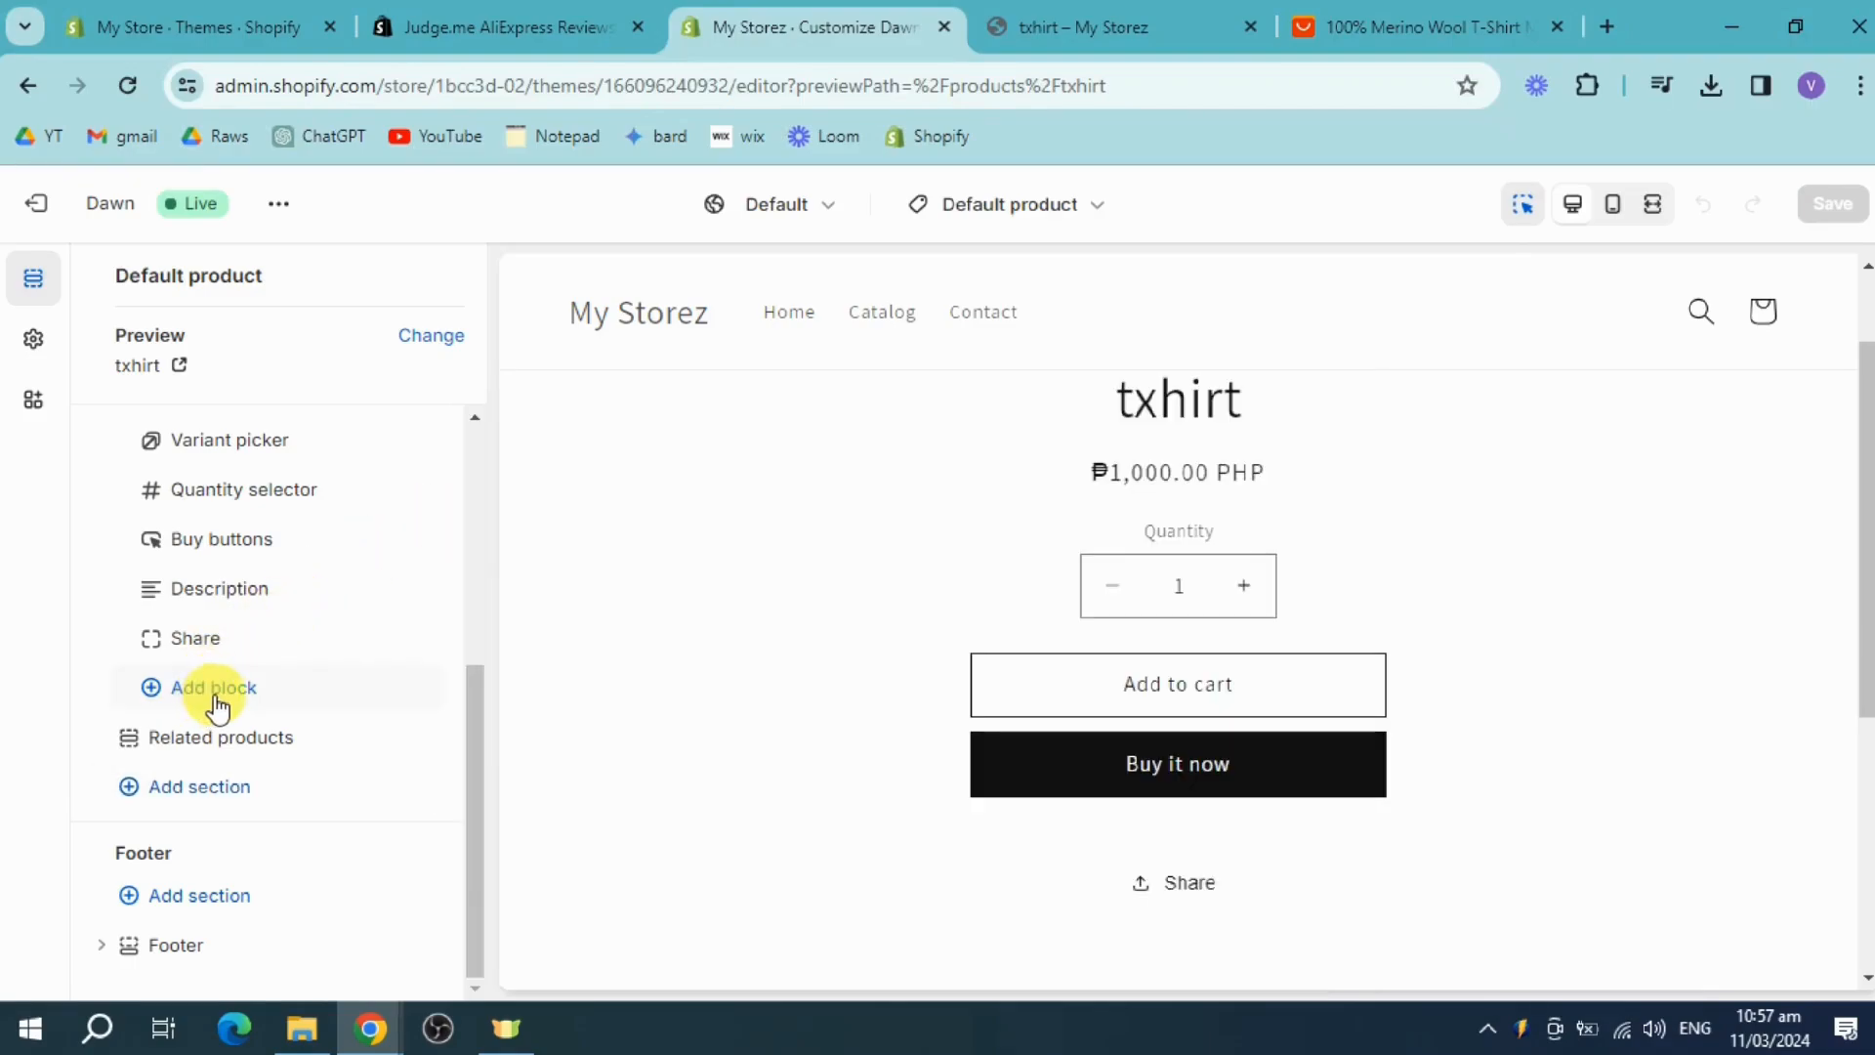
click(216, 690)
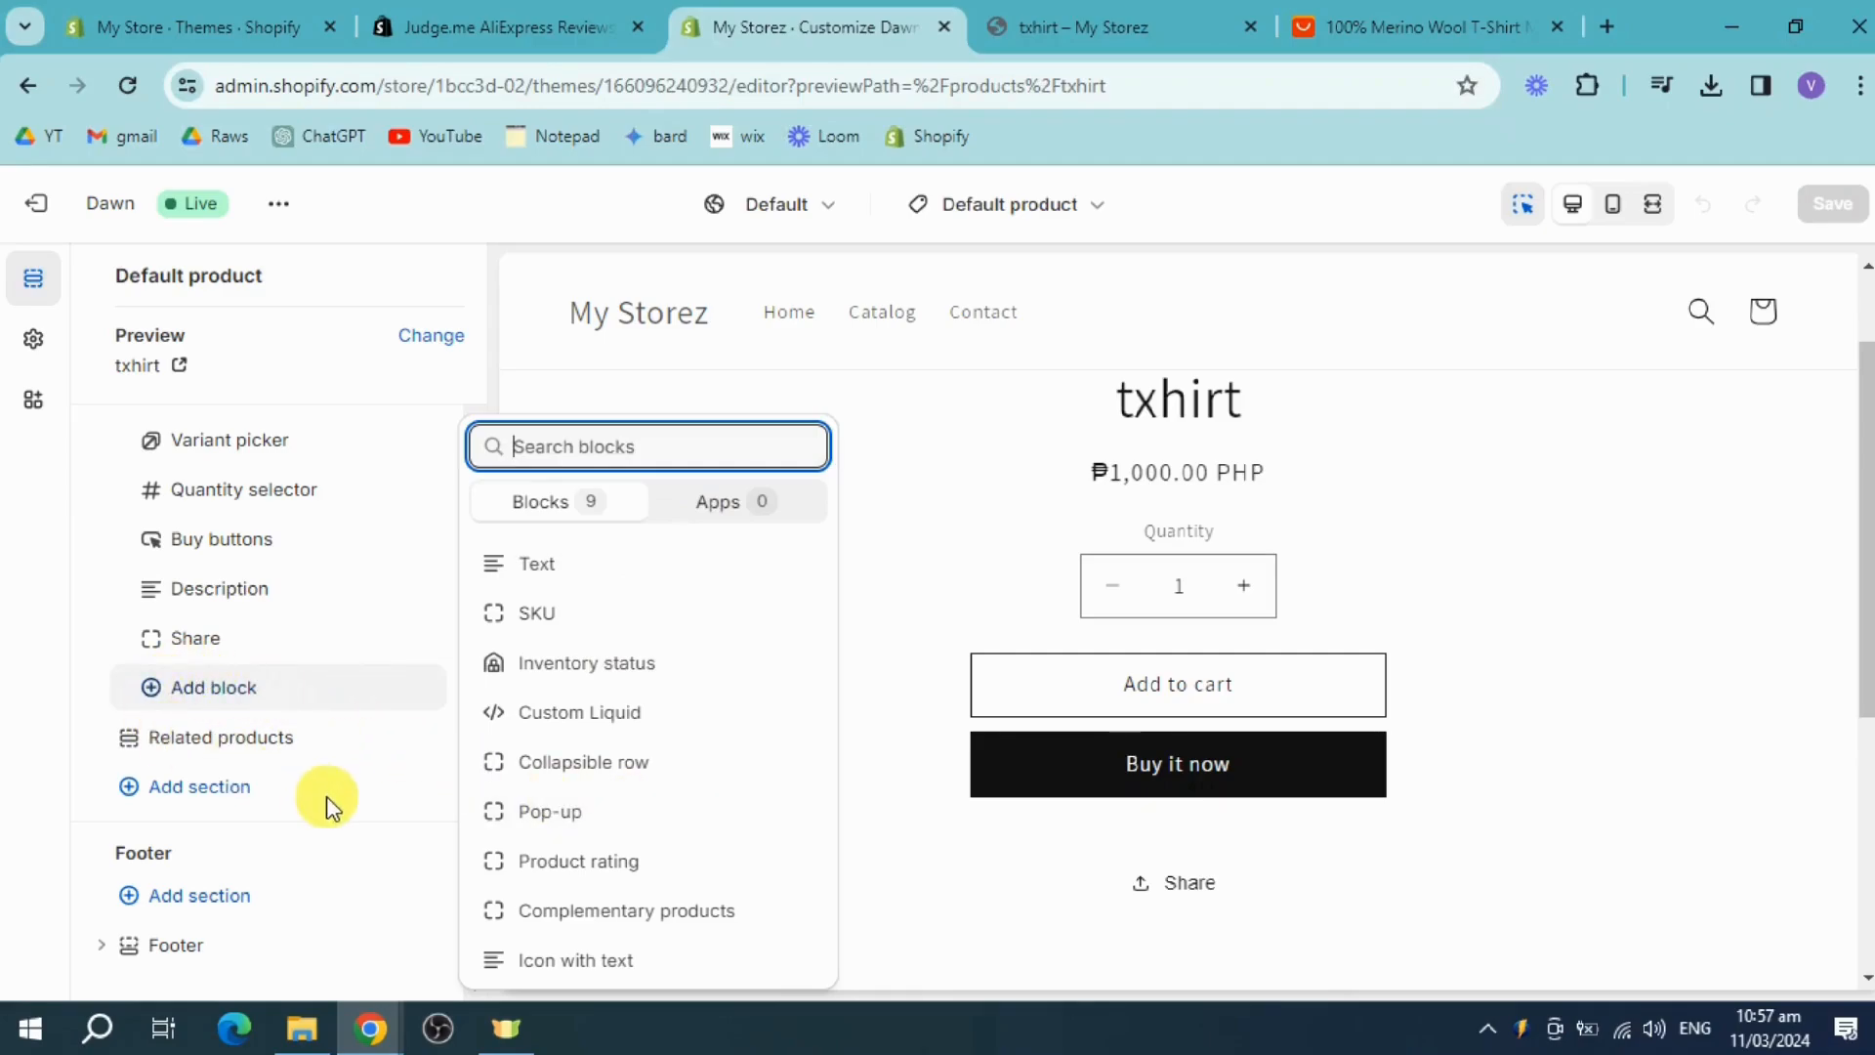
- Look through the theme sections that can be added below Related products for one that could show reviews
click(248, 793)
click(248, 793)
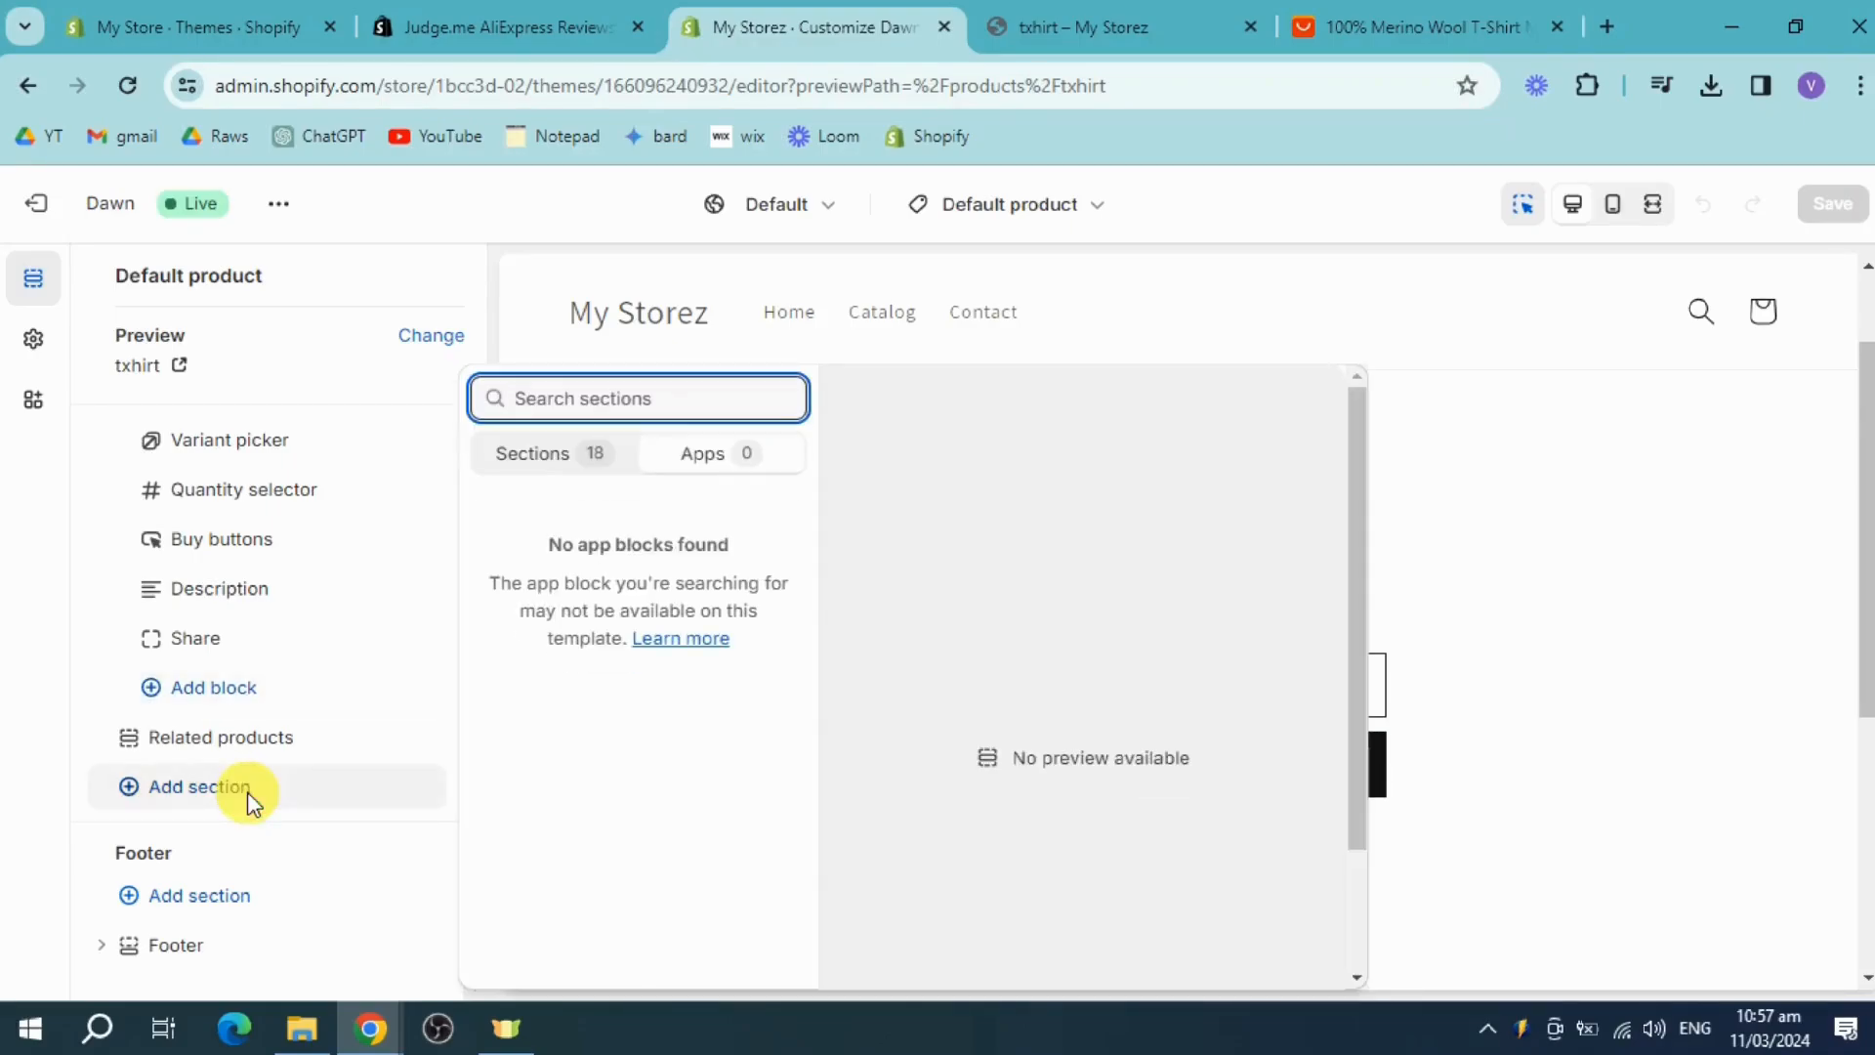
click(532, 453)
scroll(595, 771, down, 3)
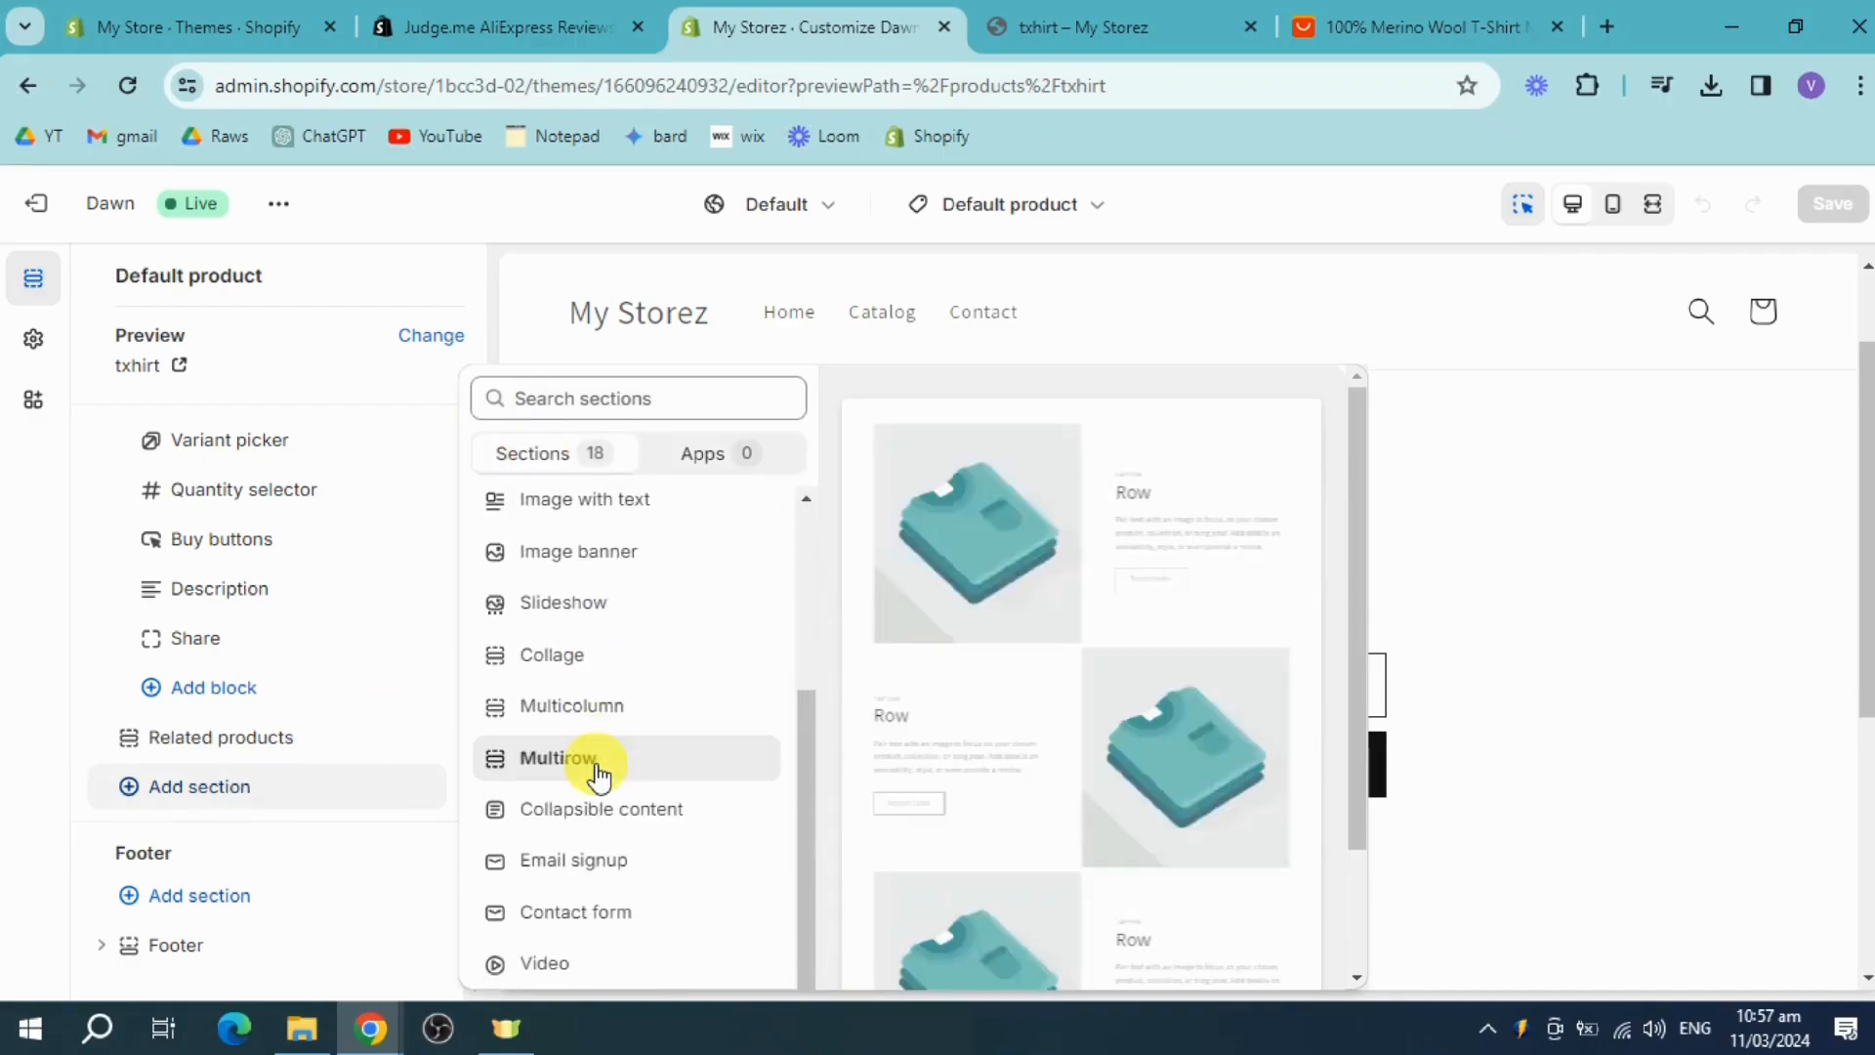
- Check the app blocks available for the Product information section
click(256, 701)
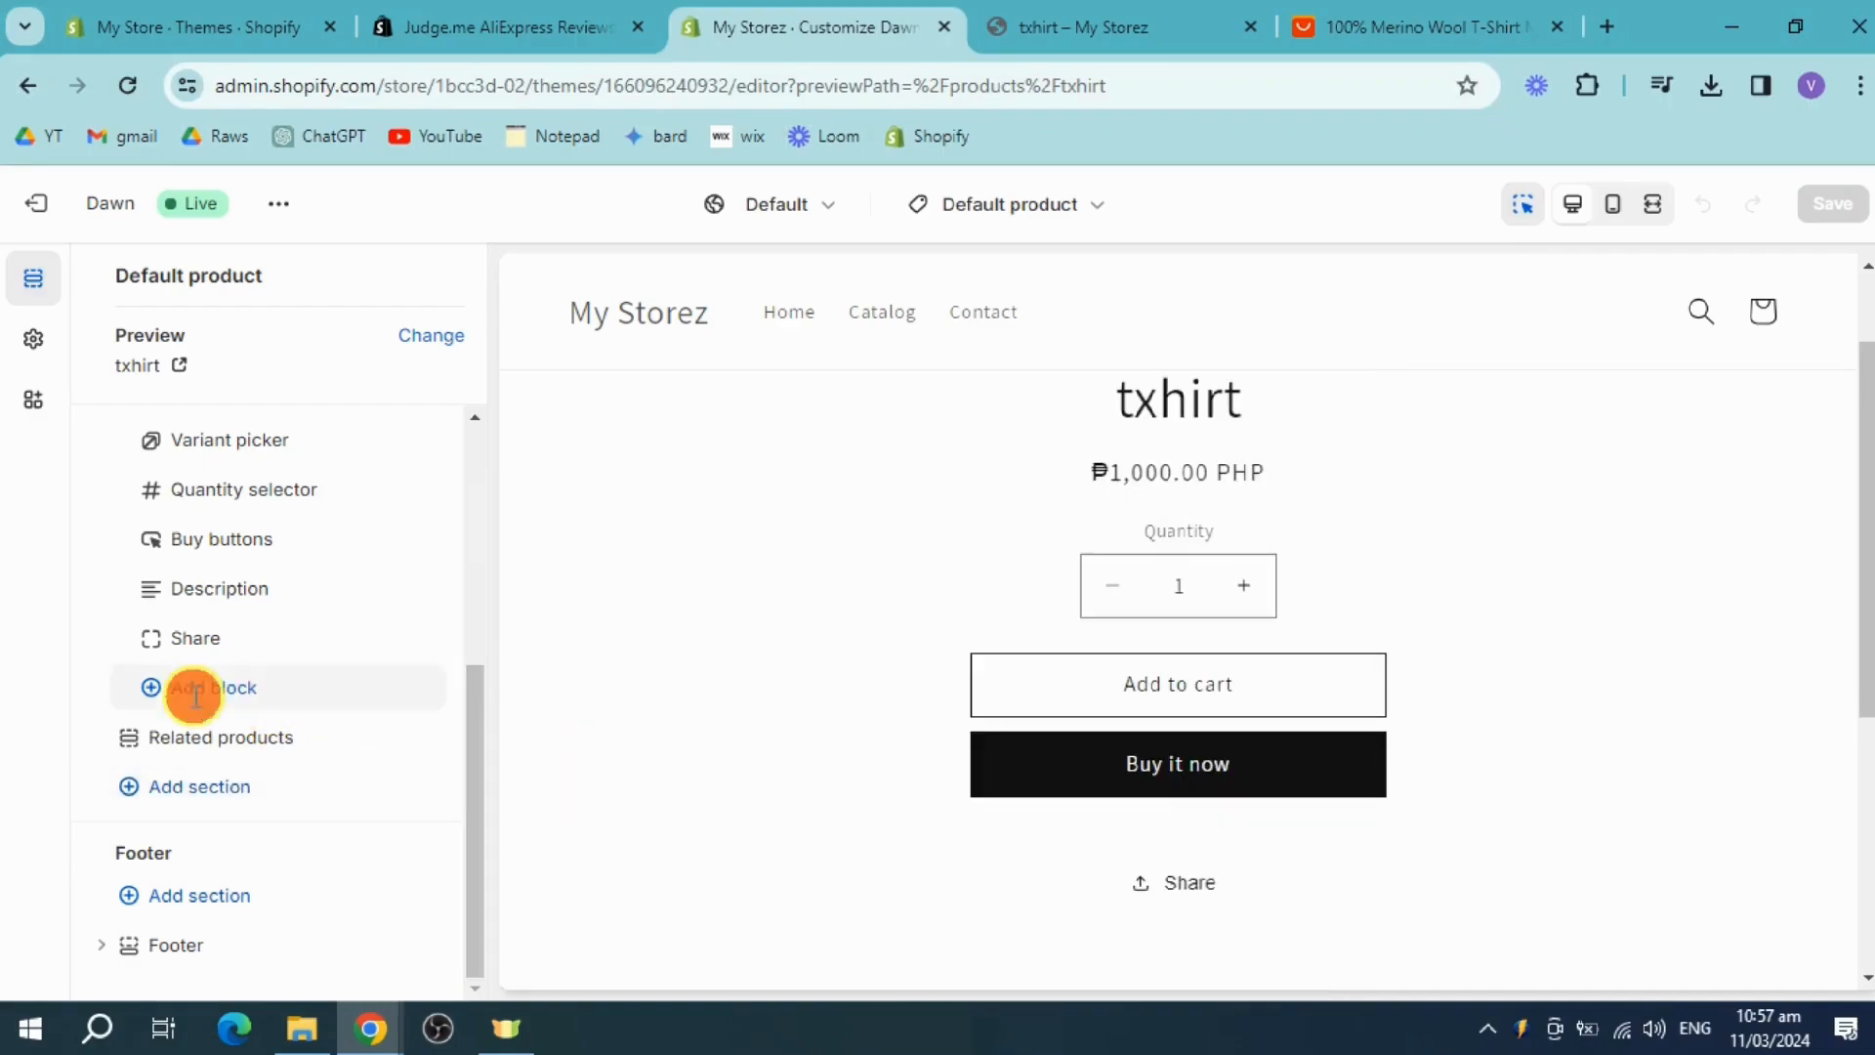
click(196, 689)
click(754, 513)
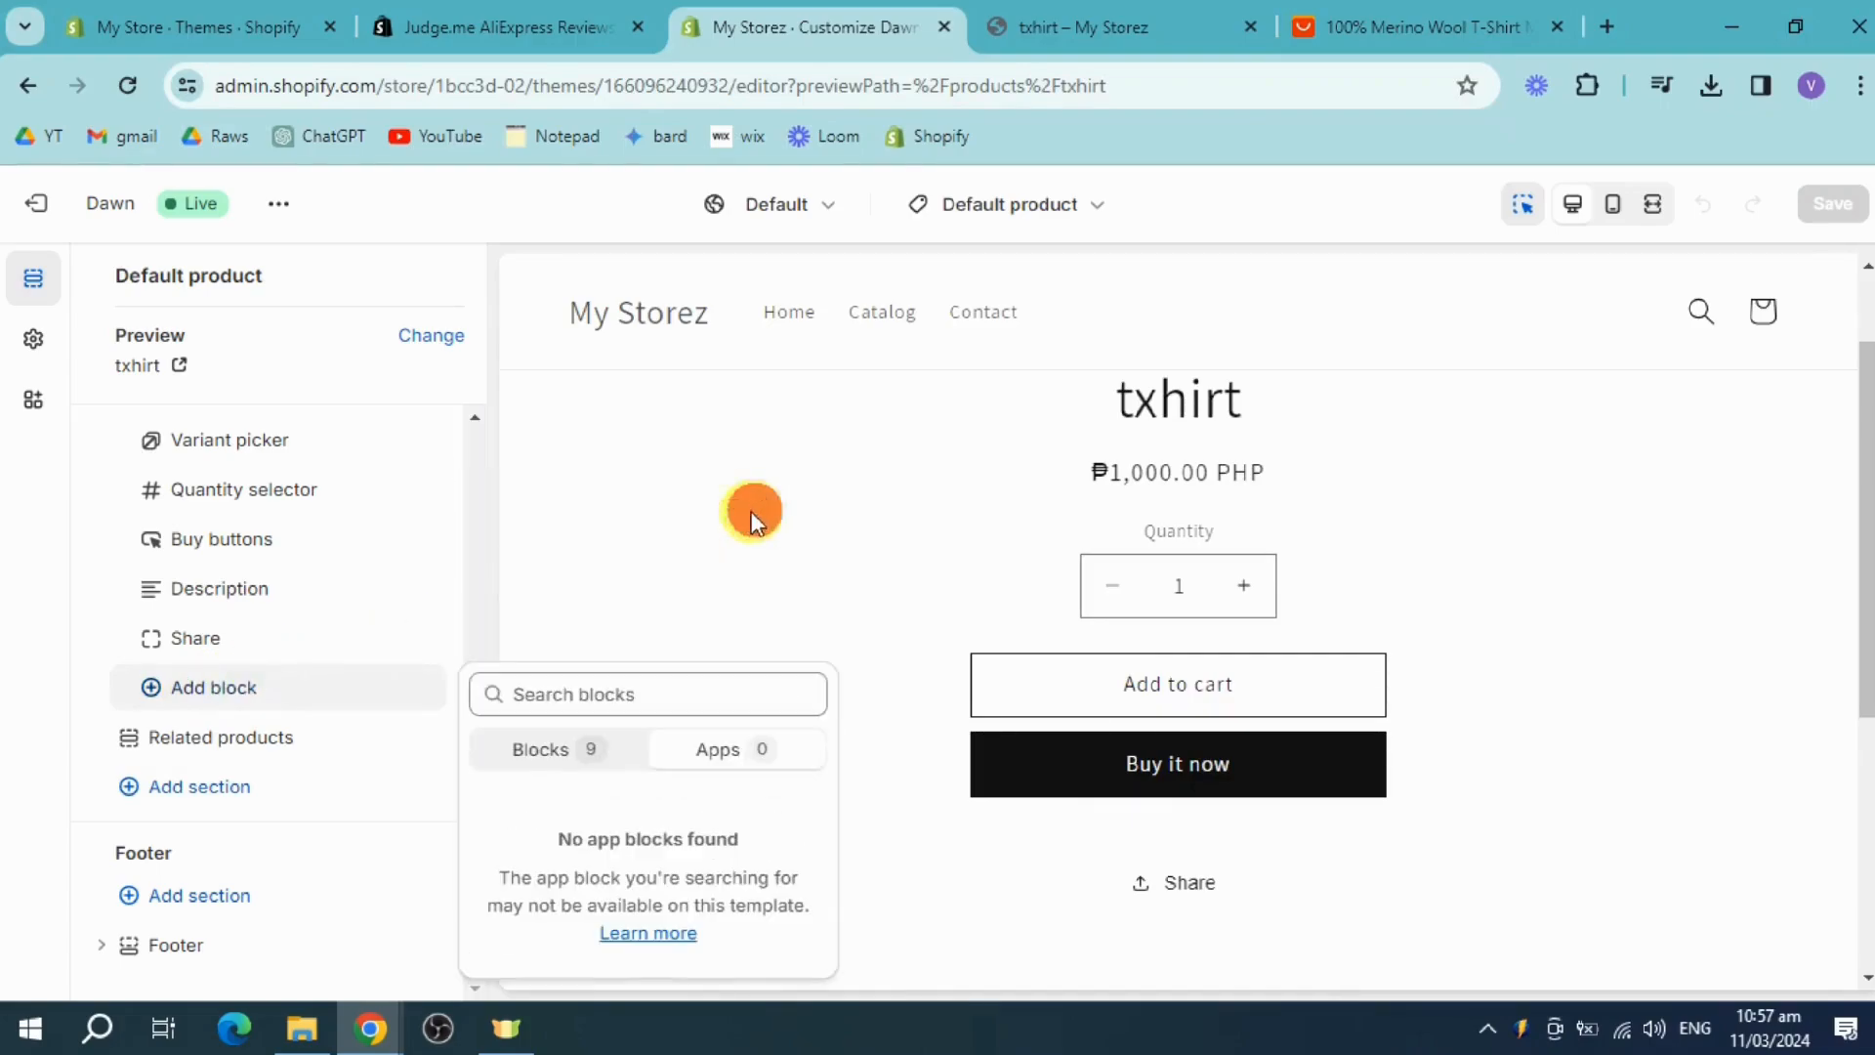